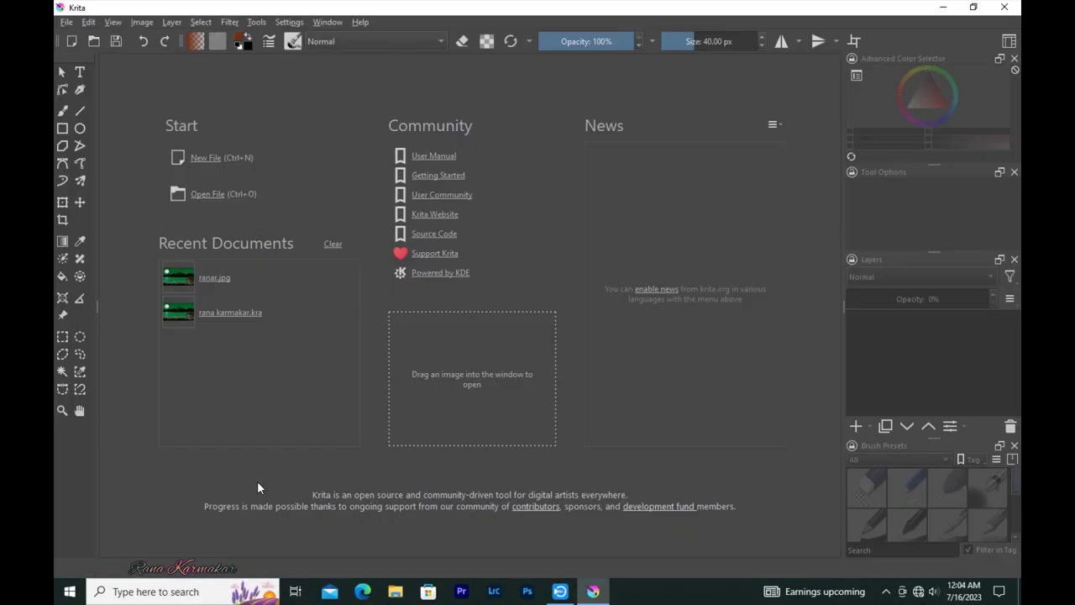
Create a new 1360 × 768 px canvas and draw a short pencil test stroke
left_click(211, 157)
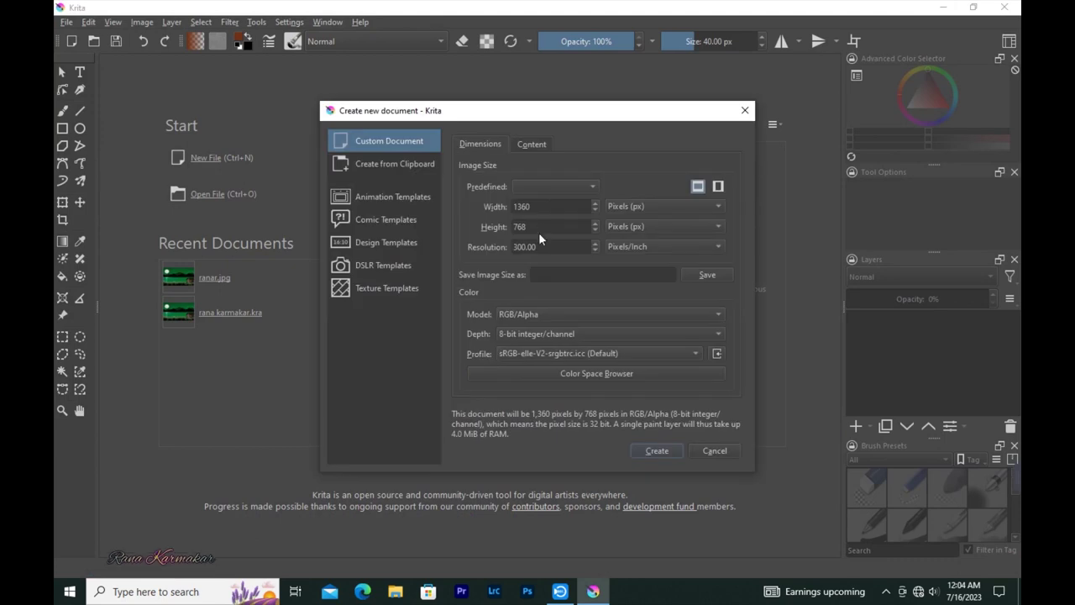
left_click(647, 454)
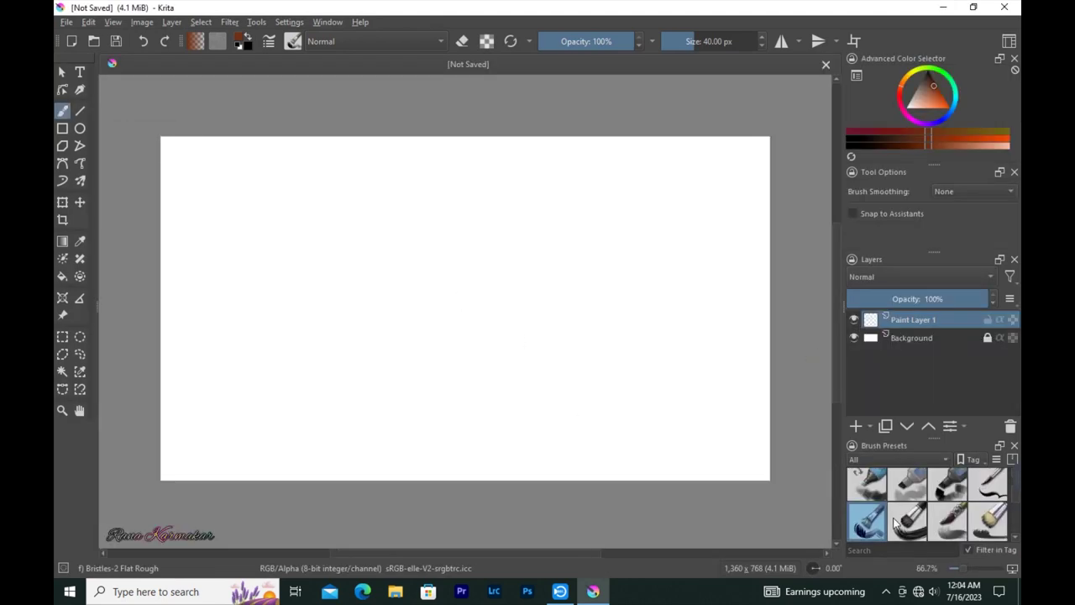
left_click(907, 496)
left_click_drag(509, 279, 523, 305)
left_click_drag(535, 307, 646, 297)
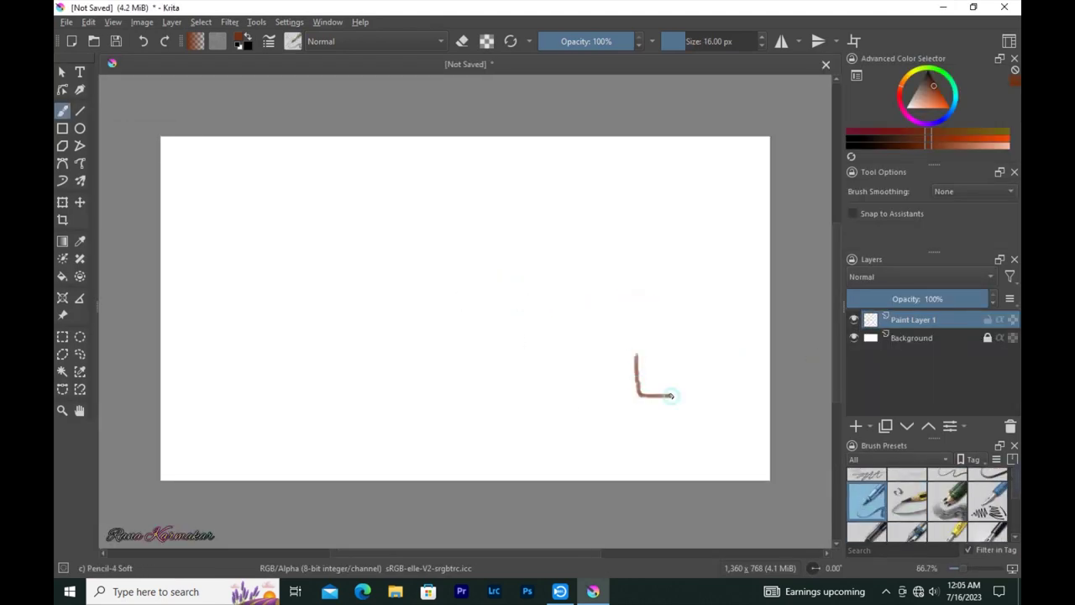
Sketch a few rough lines with the Pencil-1 Hard preset, then clear the layer
left_click(292, 41)
left_click(362, 186)
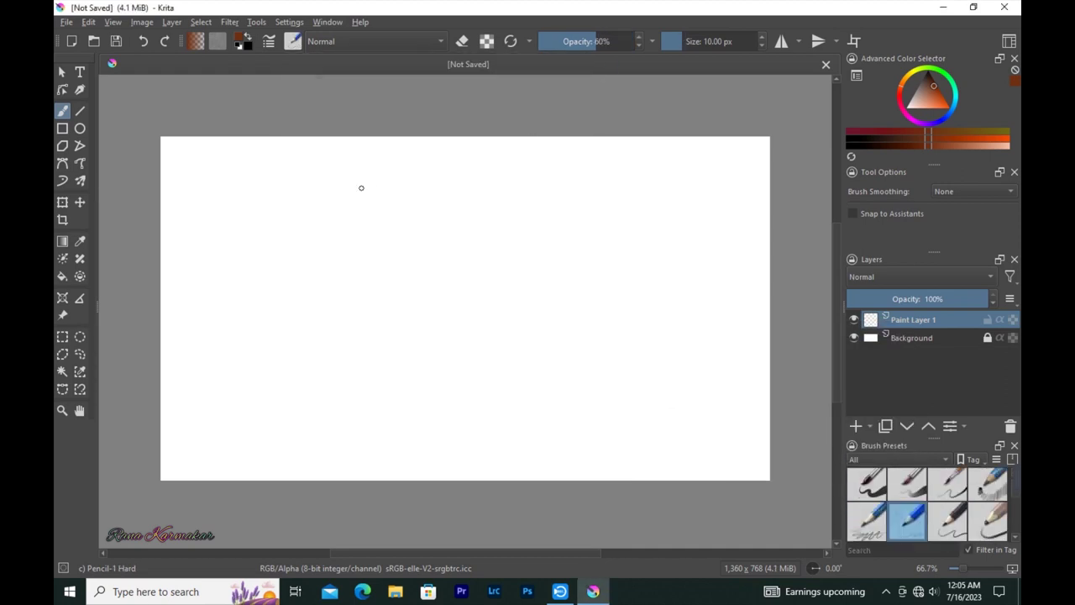
left_click_drag(298, 280, 456, 317)
key("d")
left_click_drag(495, 261, 641, 367)
left_click_drag(467, 273, 555, 382)
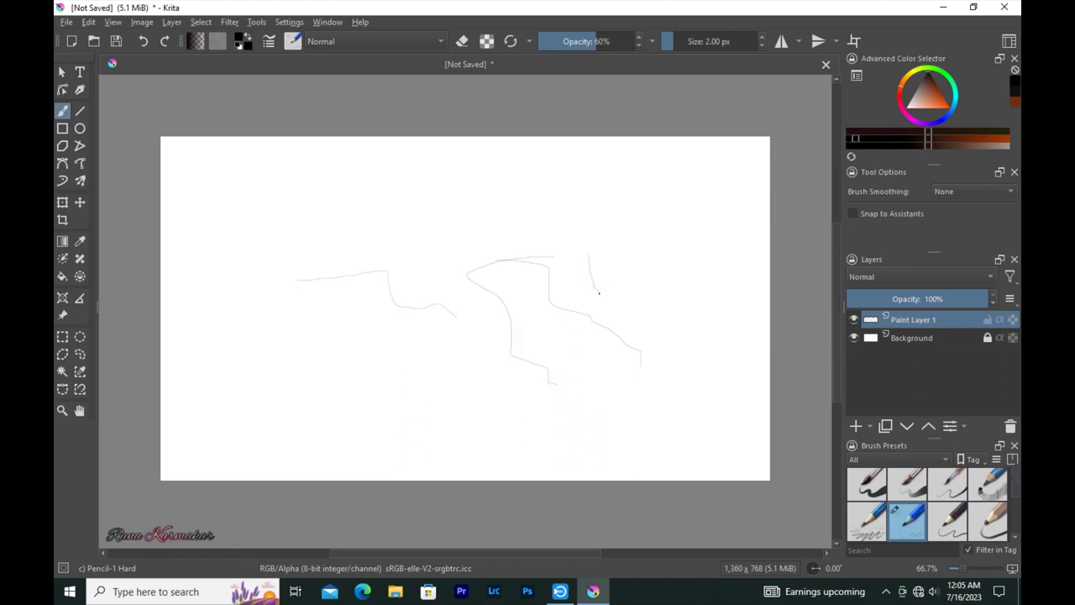
left_click_drag(613, 259, 677, 329)
key("Delete")
Enlarge the brush and paint a broad dark navy band across the top of the canvas
key("bracketright")
left_click(942, 126)
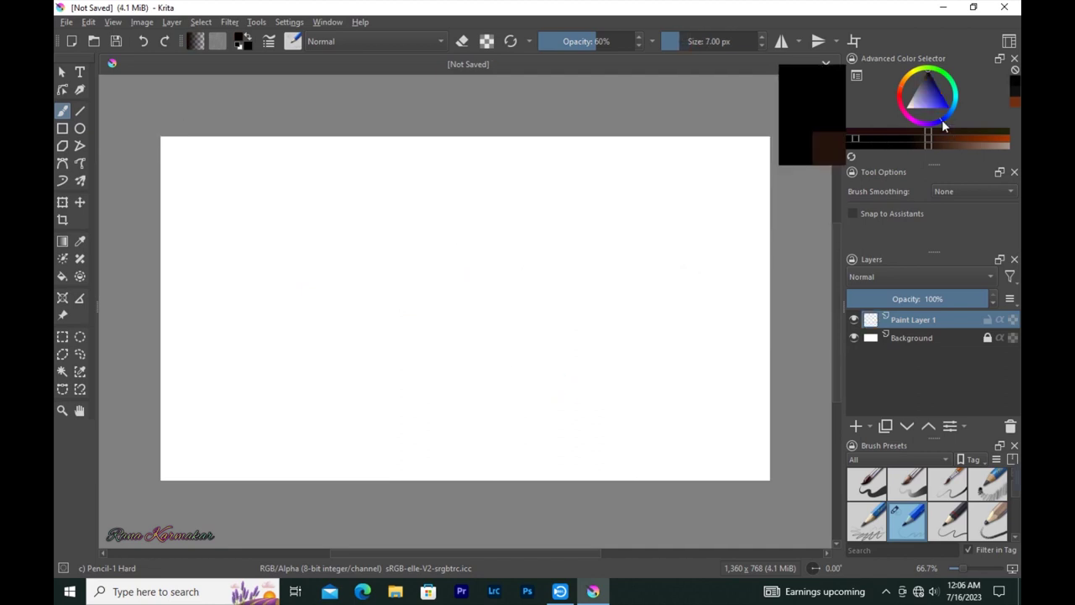
left_click(928, 78)
mouse_move(571, 160)
left_mouse_down()
mouse_move(580, 170)
mouse_move(257, 146)
mouse_move(504, 139)
mouse_move(708, 149)
mouse_move(252, 195)
mouse_move(628, 193)
left_mouse_up()
Cover the whole canvas in dark blue using the Airbrush Soft preset
mouse_move(706, 168)
left_mouse_down()
mouse_move(288, 163)
mouse_move(168, 175)
mouse_move(252, 295)
left_mouse_up()
left_click(293, 41)
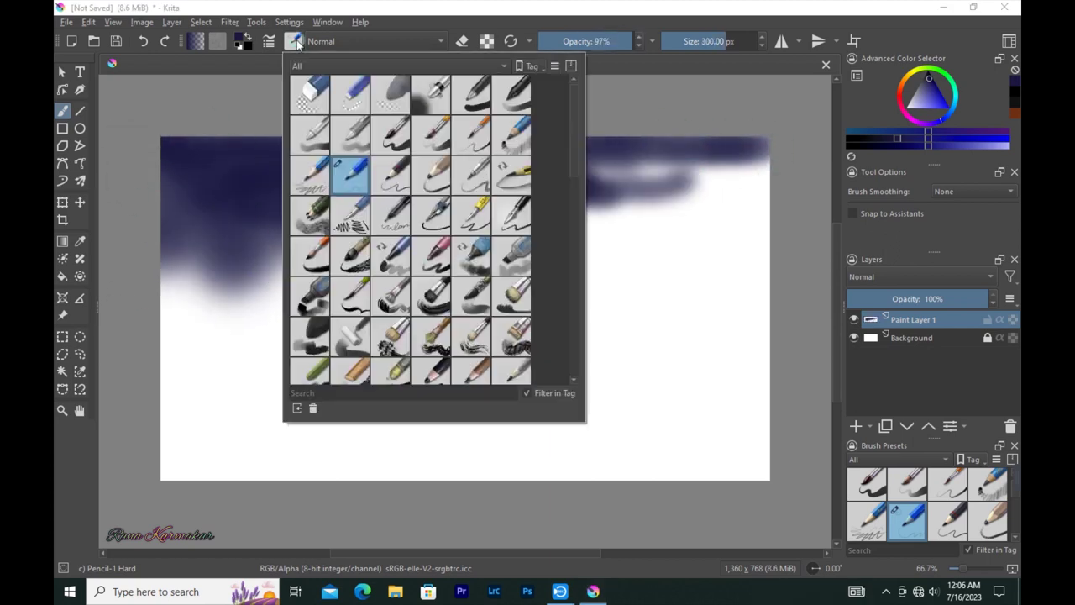
left_click(431, 94)
mouse_move(442, 271)
left_mouse_down()
mouse_move(368, 216)
mouse_move(723, 206)
mouse_move(168, 360)
mouse_move(202, 353)
left_mouse_up()
key("[")
mouse_move(457, 291)
left_mouse_down()
mouse_move(559, 232)
mouse_move(562, 429)
mouse_move(166, 255)
mouse_move(484, 155)
left_mouse_up()
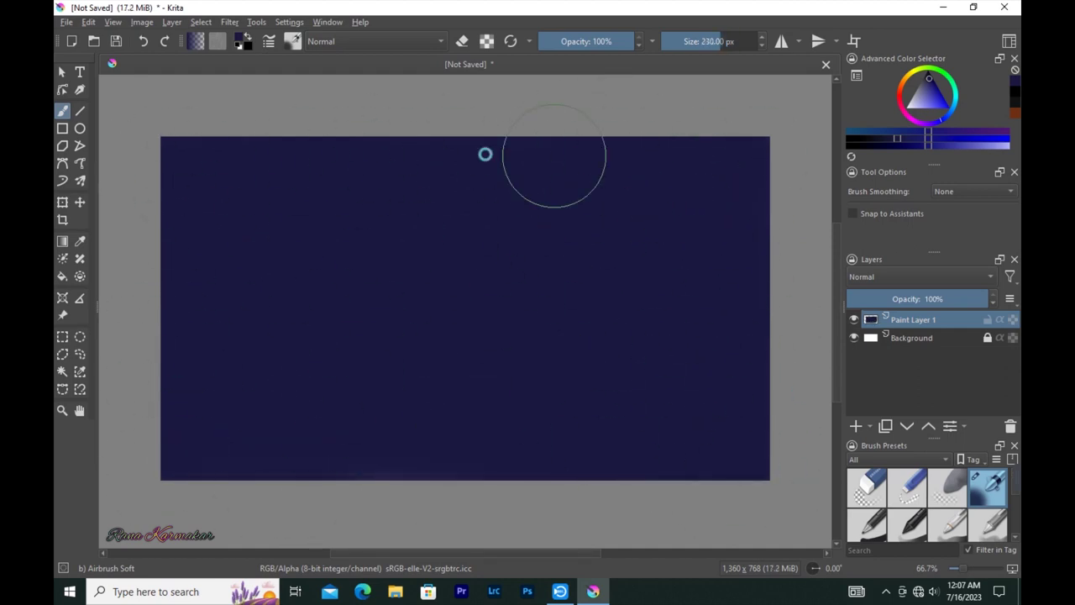
Airbrush a soft lighter blue glow over the sky at 20% opacity and add Paint Layer 2
left_click(933, 85)
left_click_drag(594, 41, 557, 42)
mouse_move(465, 171)
left_mouse_down()
mouse_move(170, 305)
mouse_move(708, 192)
mouse_move(698, 269)
mouse_move(489, 342)
left_mouse_up()
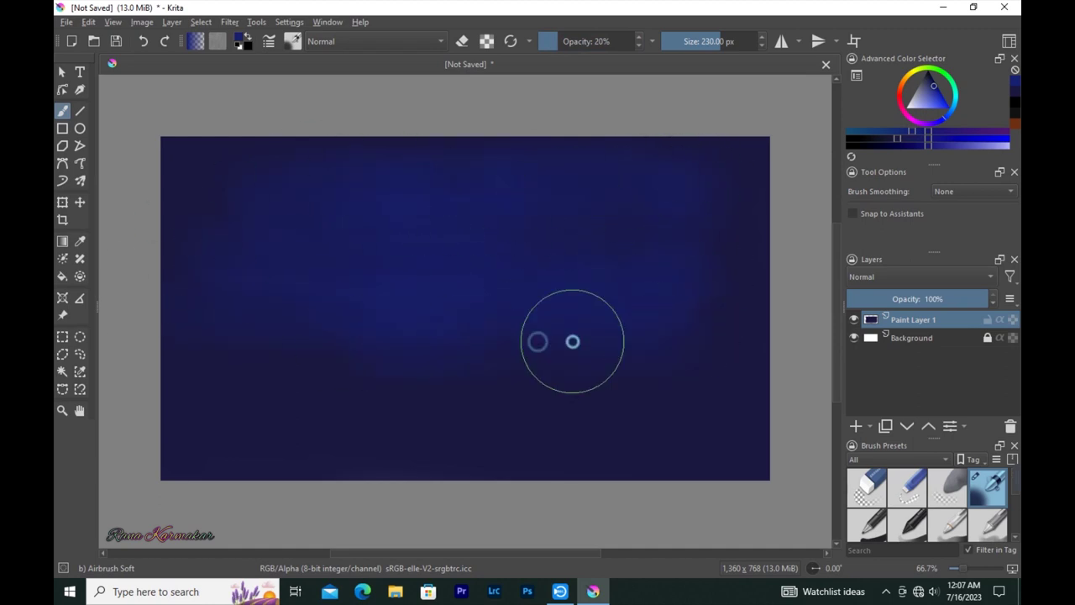
key("bracketleft")
key("bracketleft")
key("bracketleft")
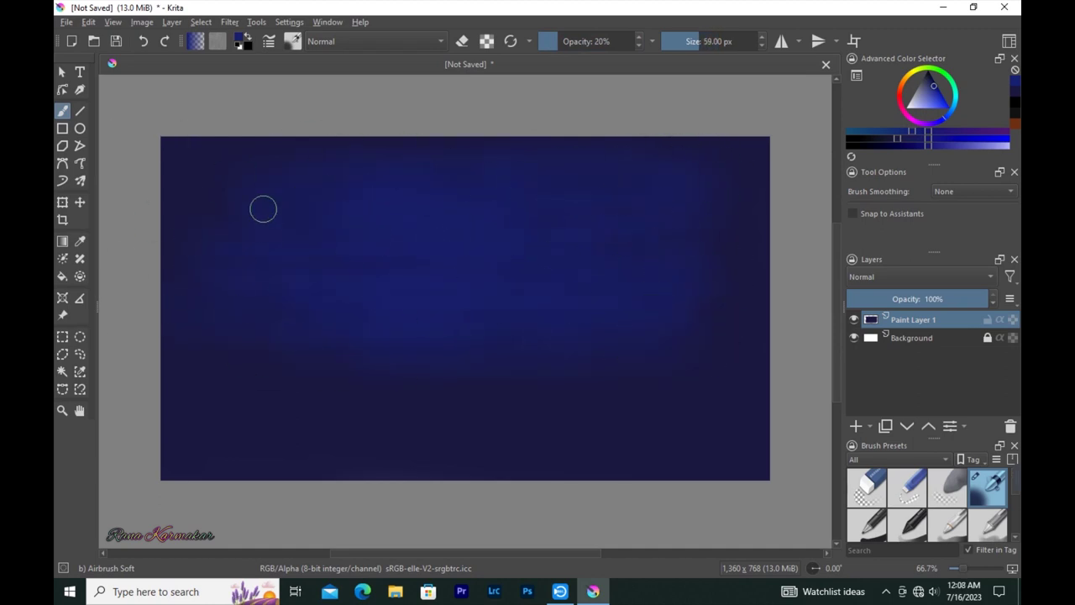
left_click(256, 180, "ctrl")
key("bracketleft")
key("bracketleft")
key("bracketleft")
key("bracketleft")
key("bracketleft")
key("bracketleft")
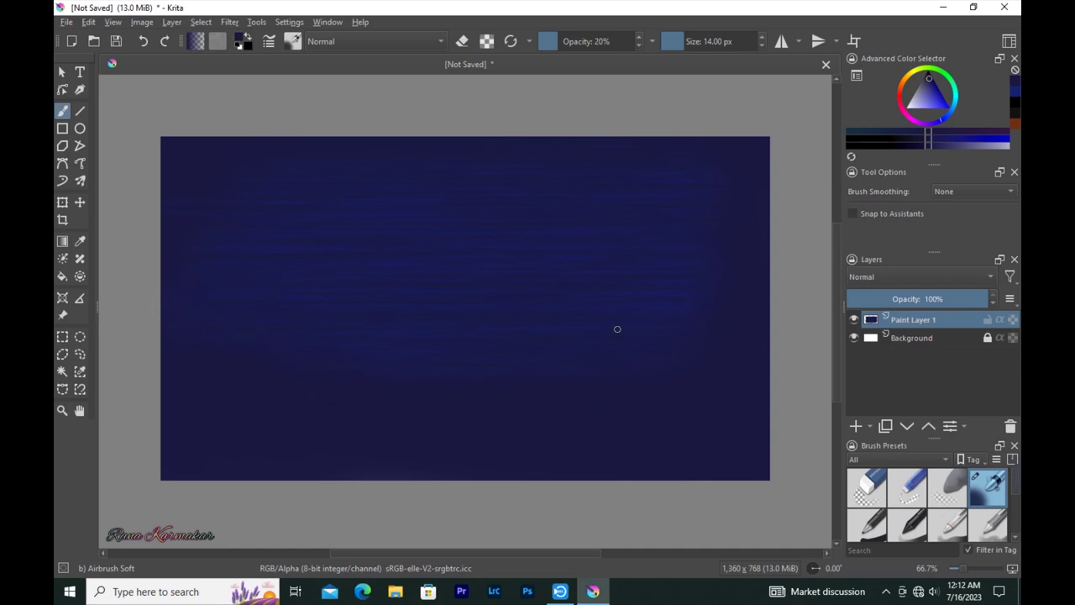
left_click(859, 428)
Paint a solid black rolling ground strip along the bottom at 99% opacity, then add Paint Layer 3
key("bracketleft")
key("bracketleft")
key("bracketleft")
key("bracketright")
key("bracketright")
key("bracketright")
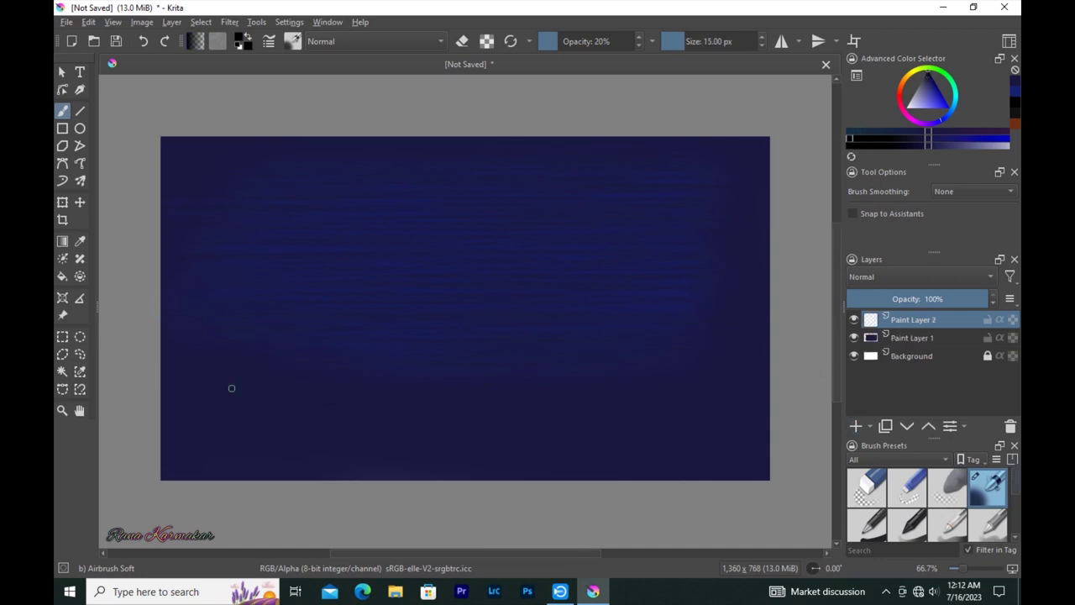
left_click(634, 41)
left_click_drag(163, 440, 713, 430)
key("bracketright")
key("bracketright")
key("bracketright")
mouse_move(168, 437)
left_mouse_down()
mouse_move(226, 442)
mouse_move(159, 446)
mouse_move(243, 473)
mouse_move(420, 454)
mouse_move(230, 439)
mouse_move(401, 451)
mouse_move(763, 443)
left_mouse_up()
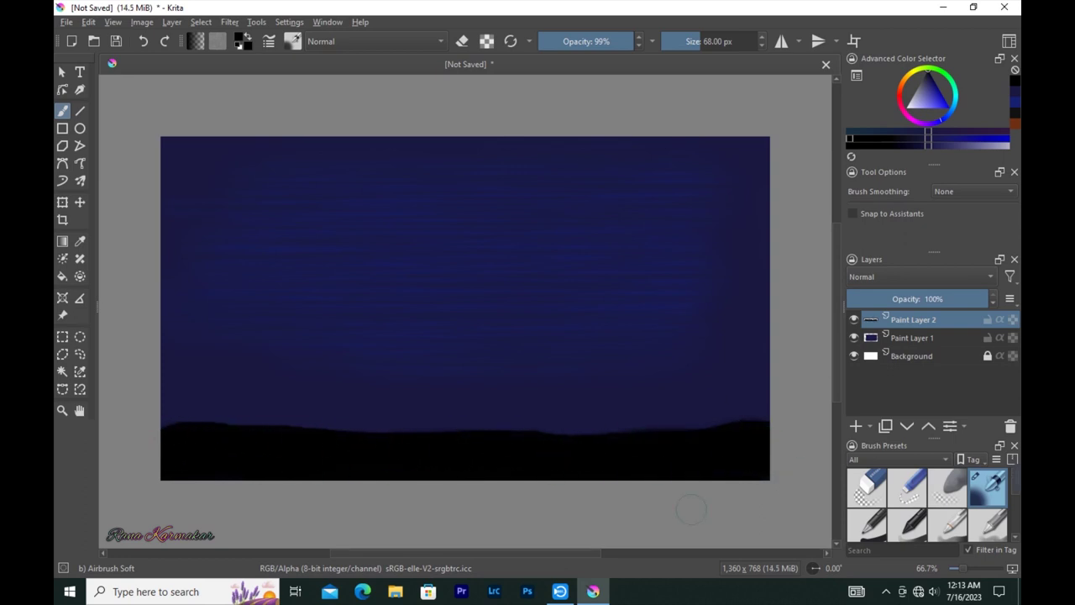
key("bracketleft")
key("bracketleft")
key("bracketleft")
key("bracketleft")
key("bracketleft")
key("bracketleft")
left_click(856, 426)
key("bracketleft")
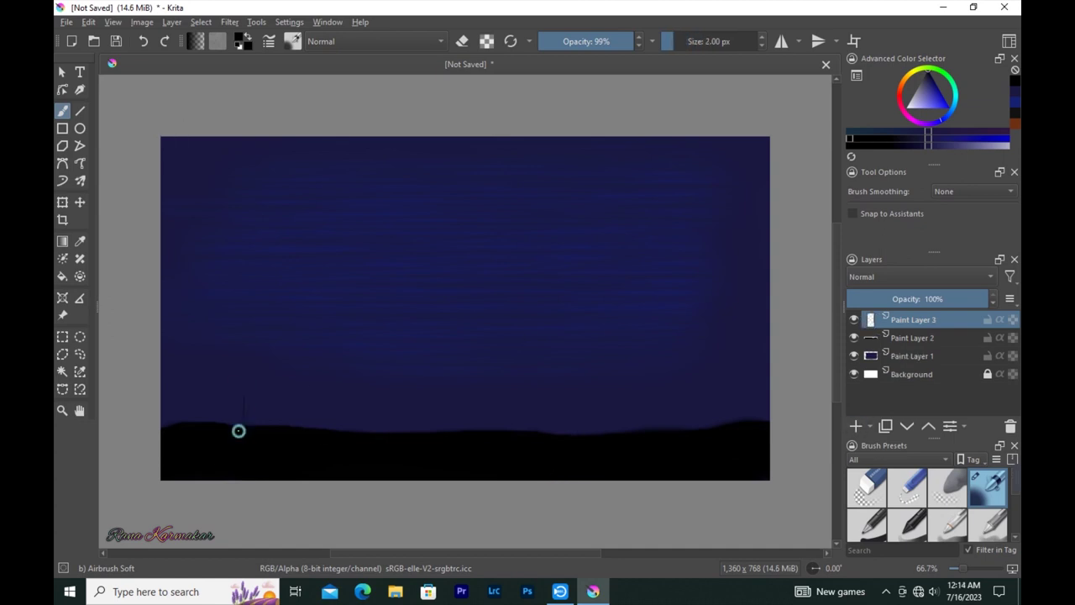
Zoom in and paint the edges and fill of a thin black trunk on the left
key("bracketright")
key("bracketright")
key("bracketright")
scroll(245, 369, "up", 2)
scroll(244, 369, "down", 2)
left_click_drag(248, 432, 242, 326)
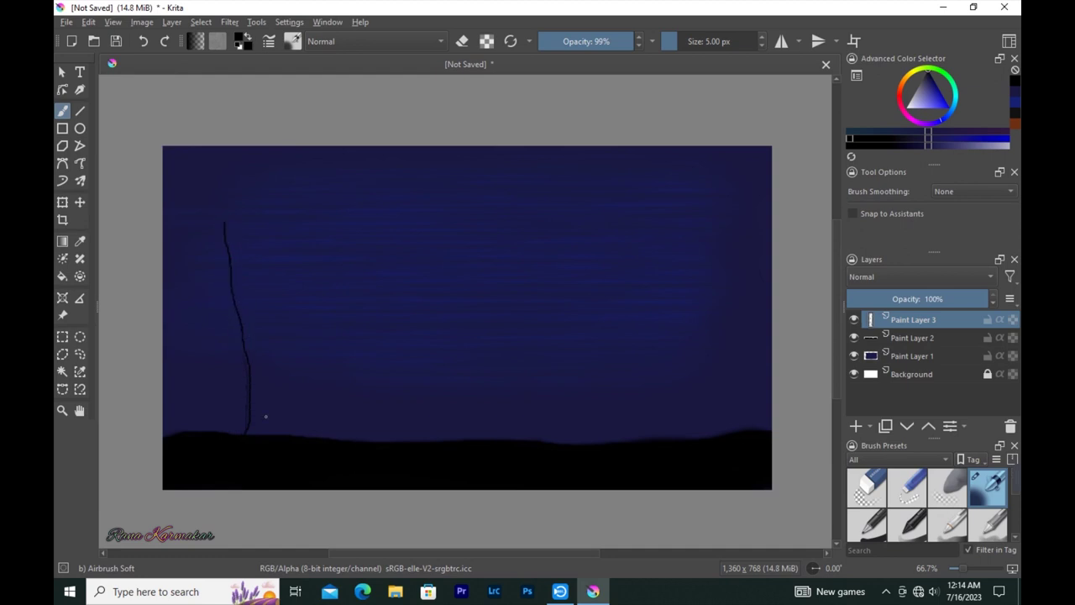
left_click_drag(256, 349, 230, 262)
scroll(250, 289, "up", 1)
key("bracketleft")
key("bracketright")
key("bracketright")
key("bracketright")
left_click_drag(230, 269, 250, 355)
key("bracketright")
scroll(252, 400, "up", 2)
key("bracketleft")
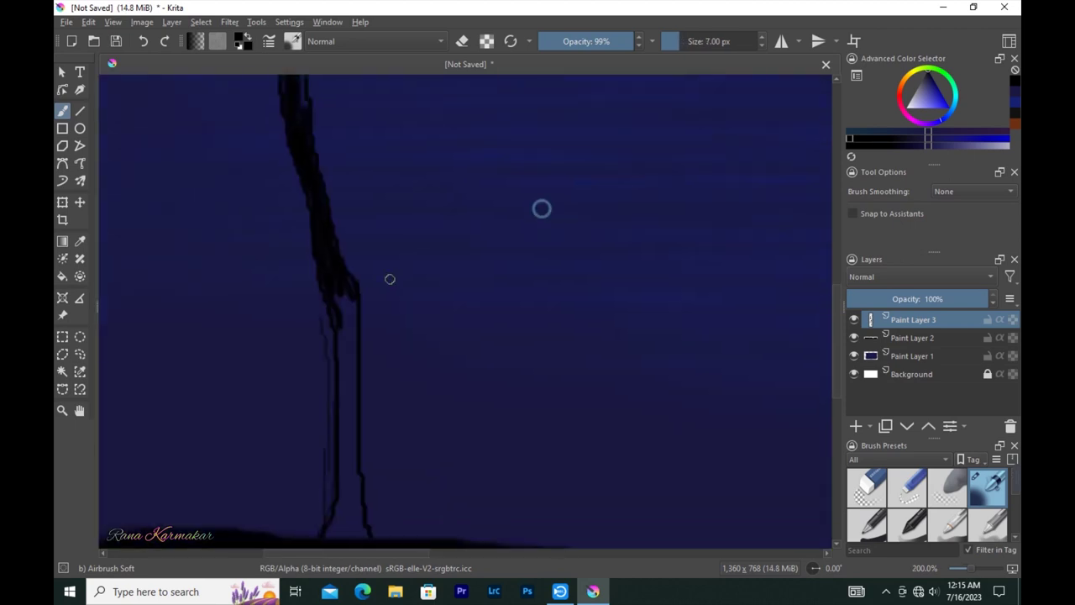
left_click_drag(341, 375, 345, 362)
Fill the gaps and thicken the trunk's base, toggling eraser mode with E
left_click(464, 41)
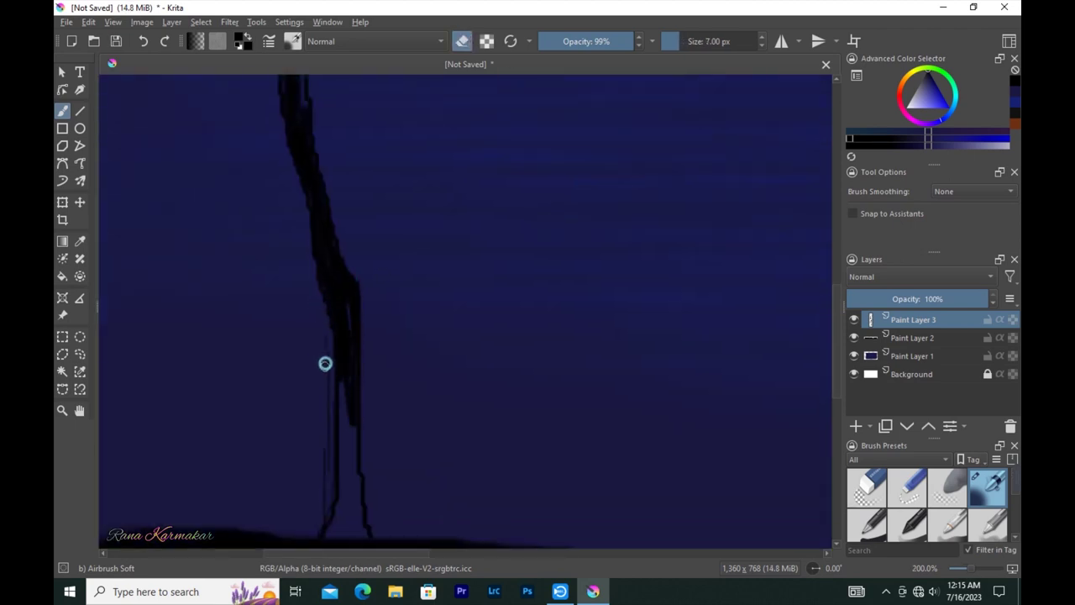
key("e")
left_click_drag(348, 422, 343, 447)
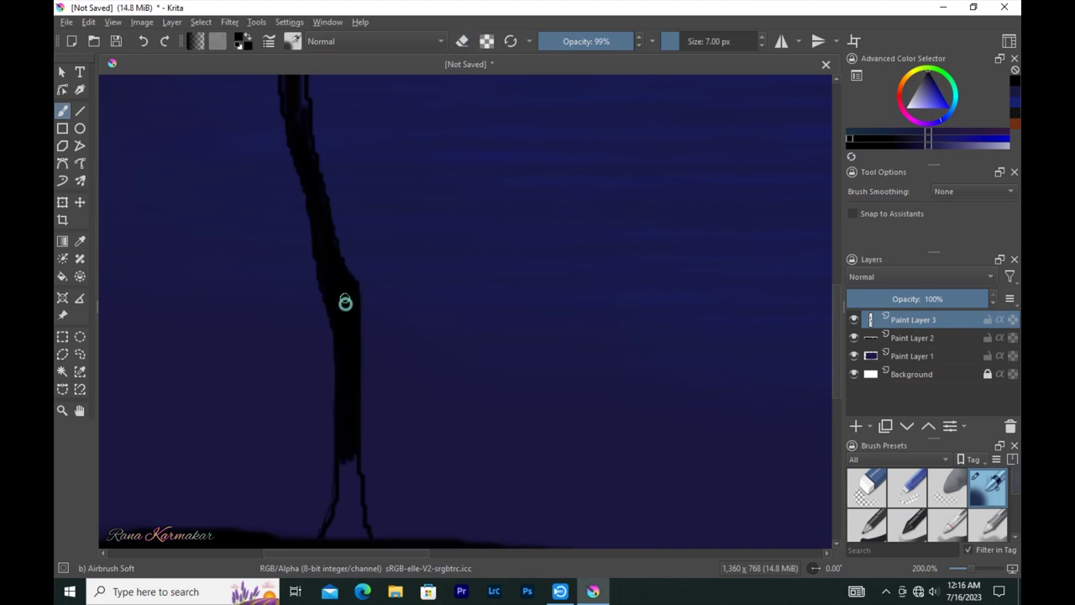
scroll(340, 353, "down", 1)
left_click_drag(341, 425, 325, 475)
left_click_drag(343, 439, 343, 475)
scroll(342, 486, "up", 2)
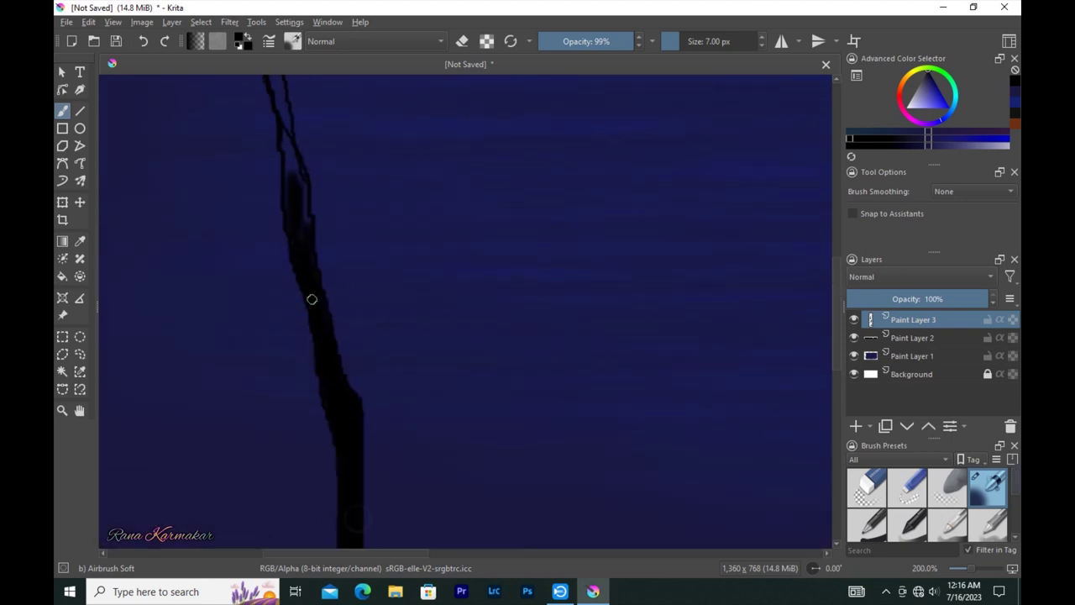
scroll(355, 516, "up", 2)
mouse_move(322, 329)
left_mouse_down()
mouse_move(300, 382)
mouse_move(301, 345)
left_mouse_up()
Trim the trunk with the eraser, then extend it upward using the Bristles-4 Glaze brush
key("e")
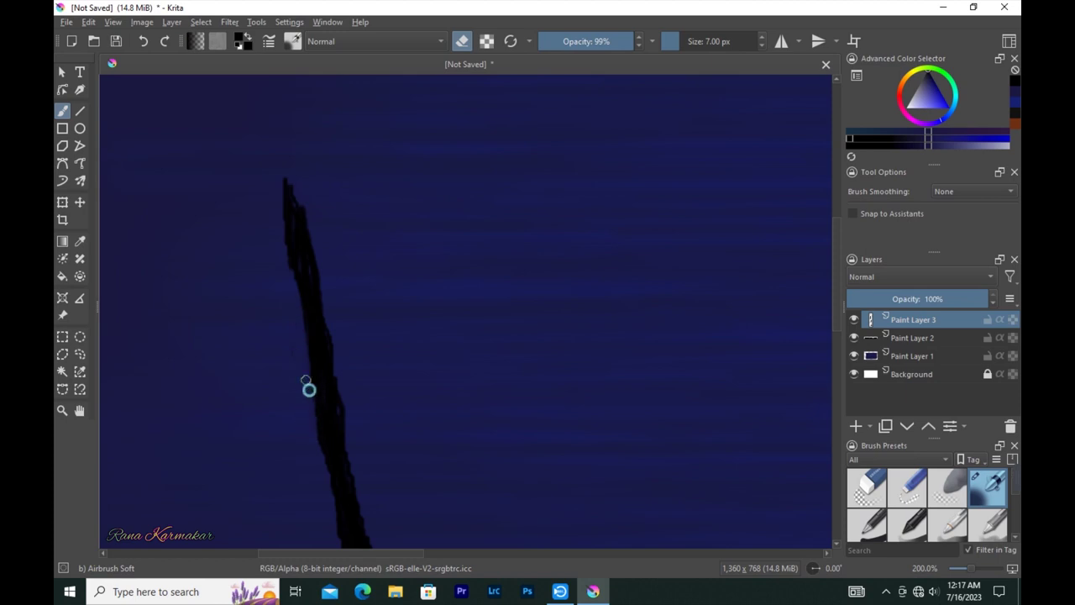
key("bracketright")
key("bracketright")
key("bracketright")
key("bracketright")
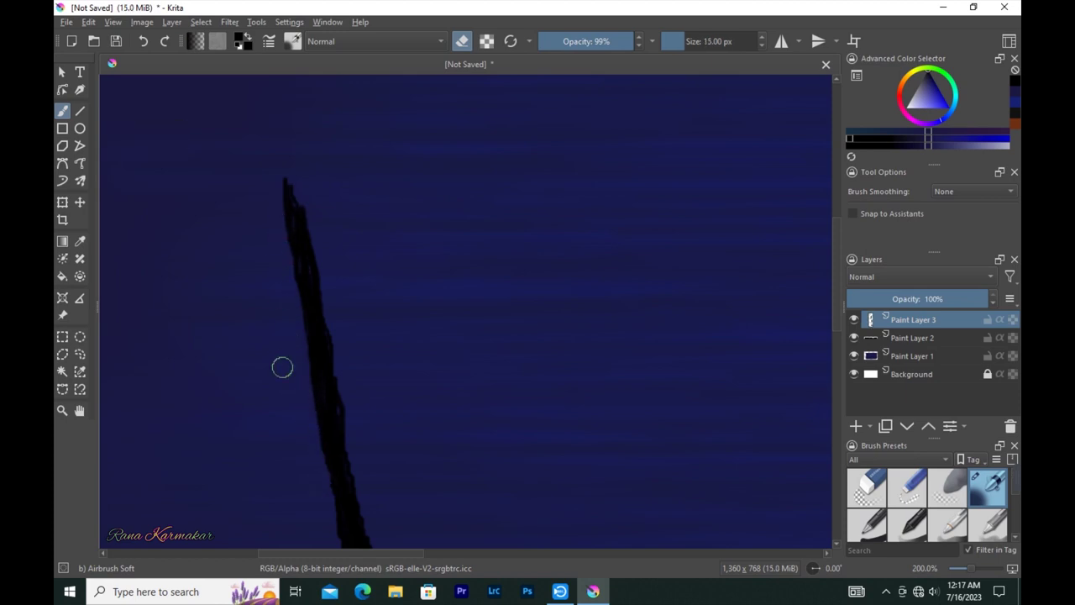
scroll(348, 274, "up", 2)
scroll(377, 320, "up", 1)
key("F6")
left_click(412, 307)
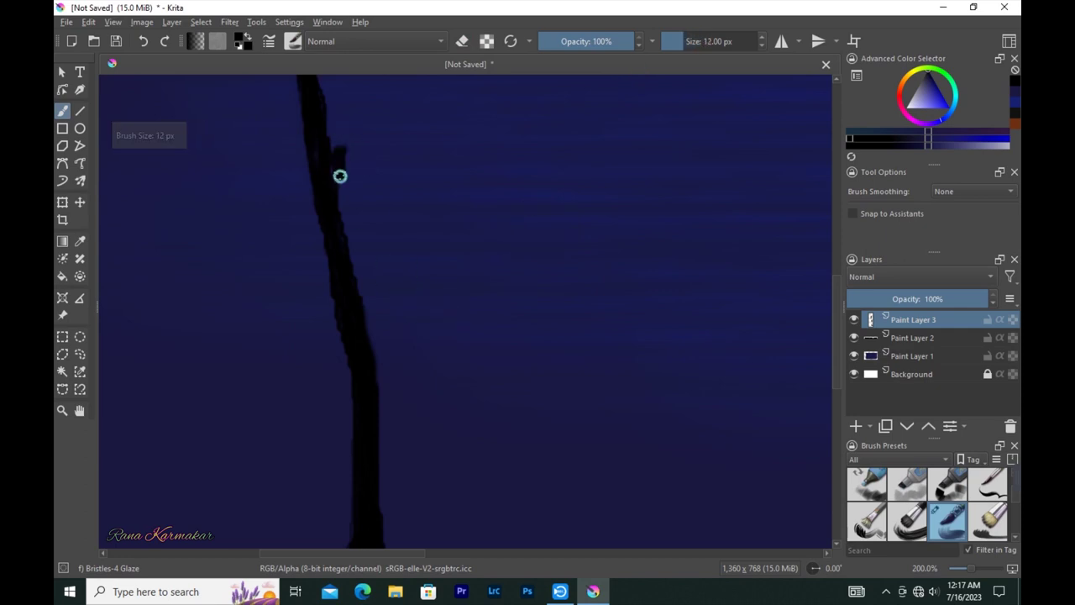
left_click_drag(338, 137, 359, 244)
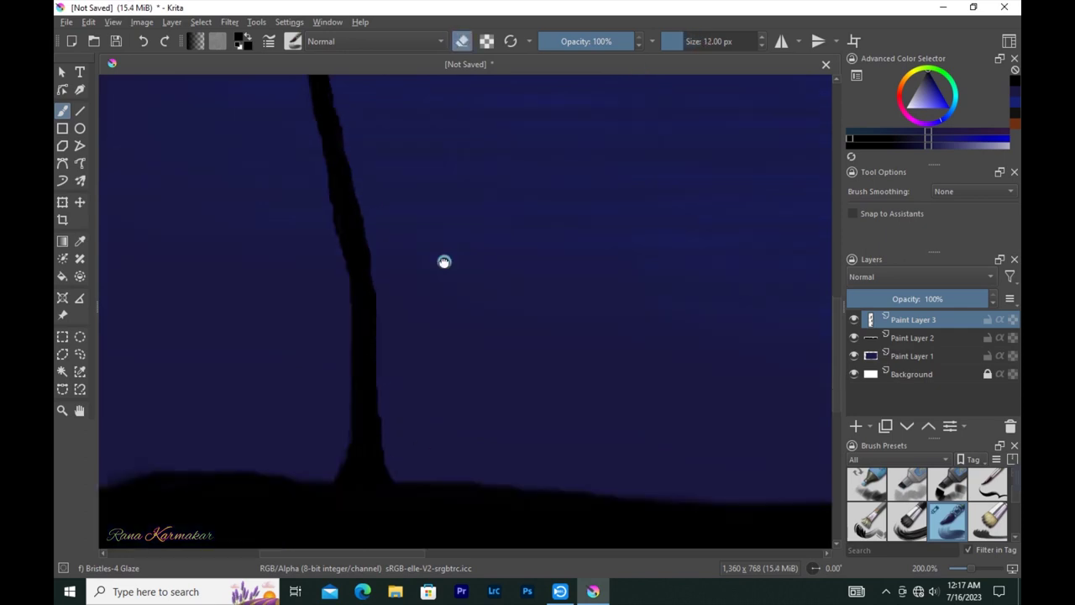
key("ctrl+z")
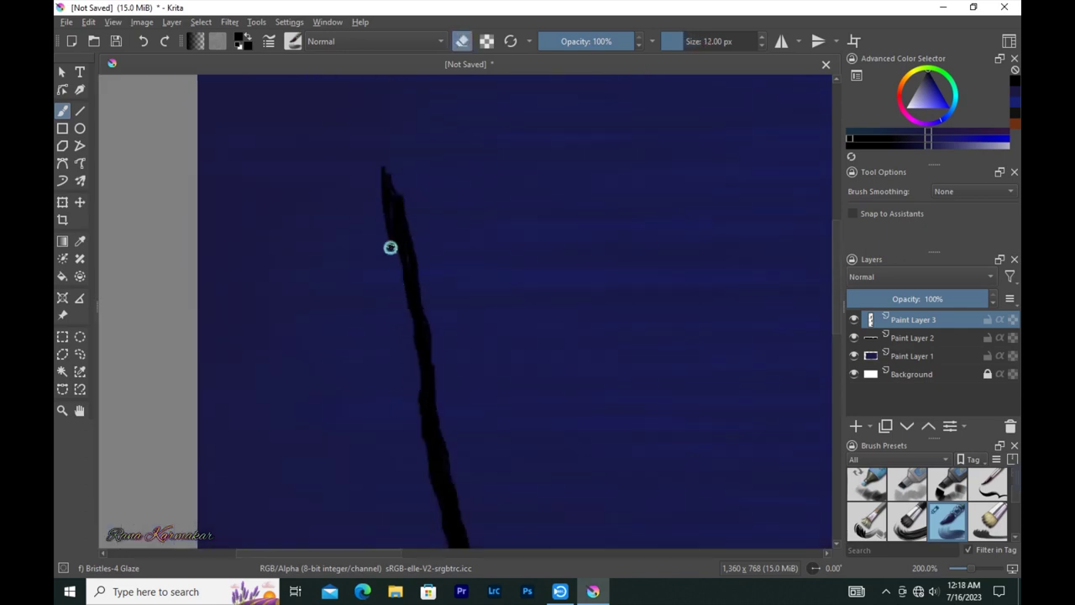
scroll(387, 256, "down", 2)
scroll(359, 242, "down", 1)
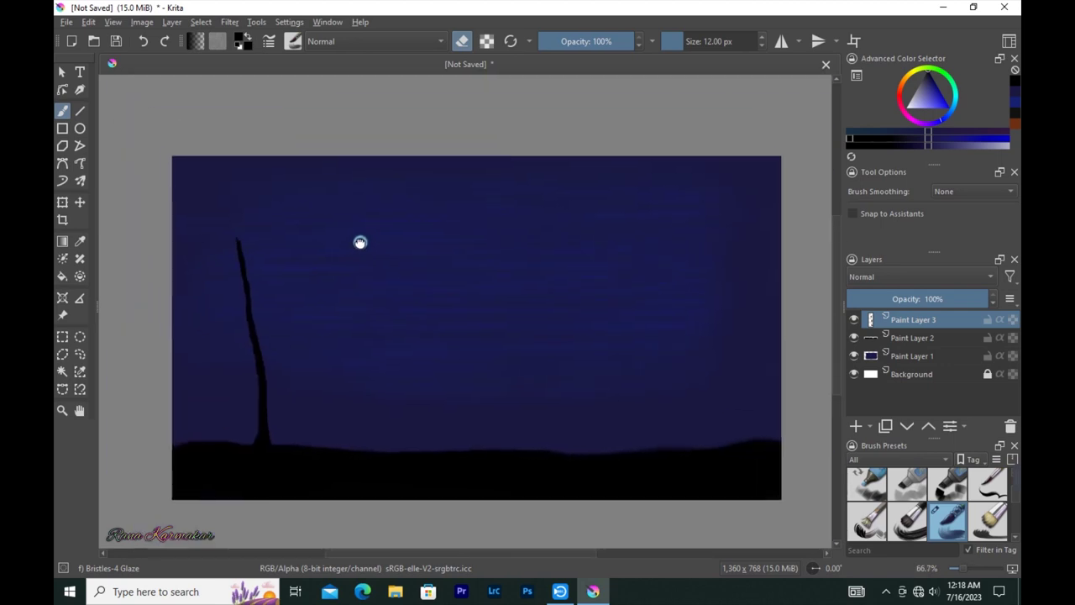
left_click_drag(238, 243, 244, 222)
key("bracketleft")
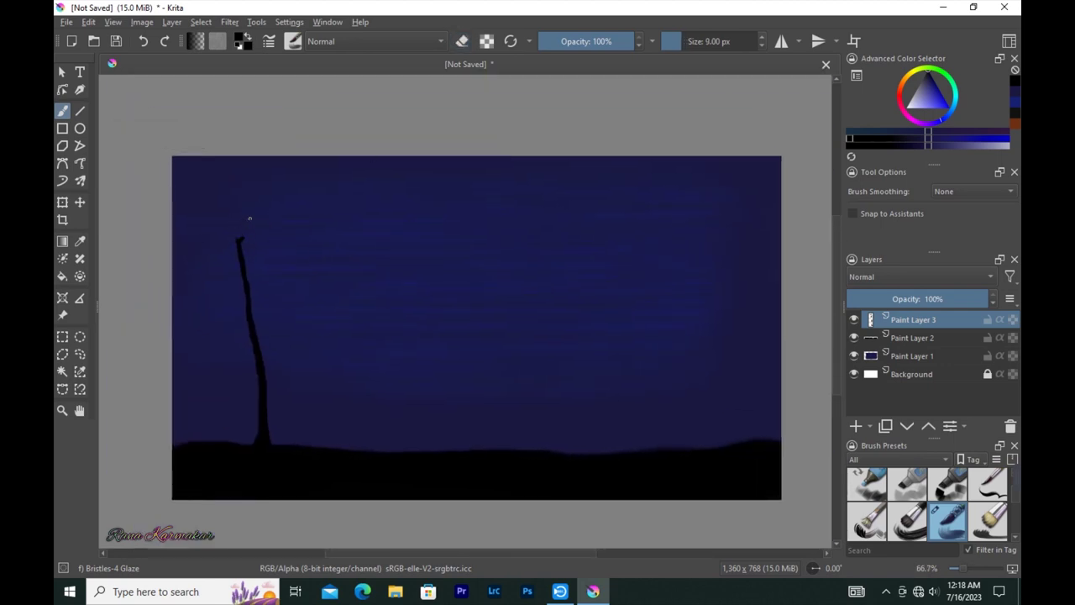
Set the brush to 50% opacity and dab dark foliage on the left tree's crown
key("bracketleft")
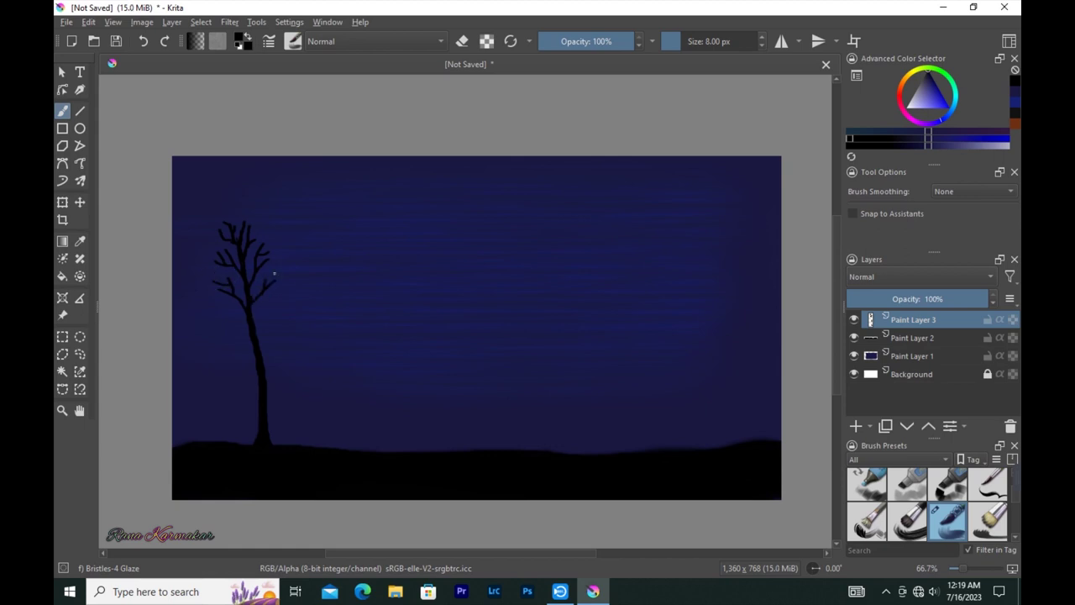
key("o")
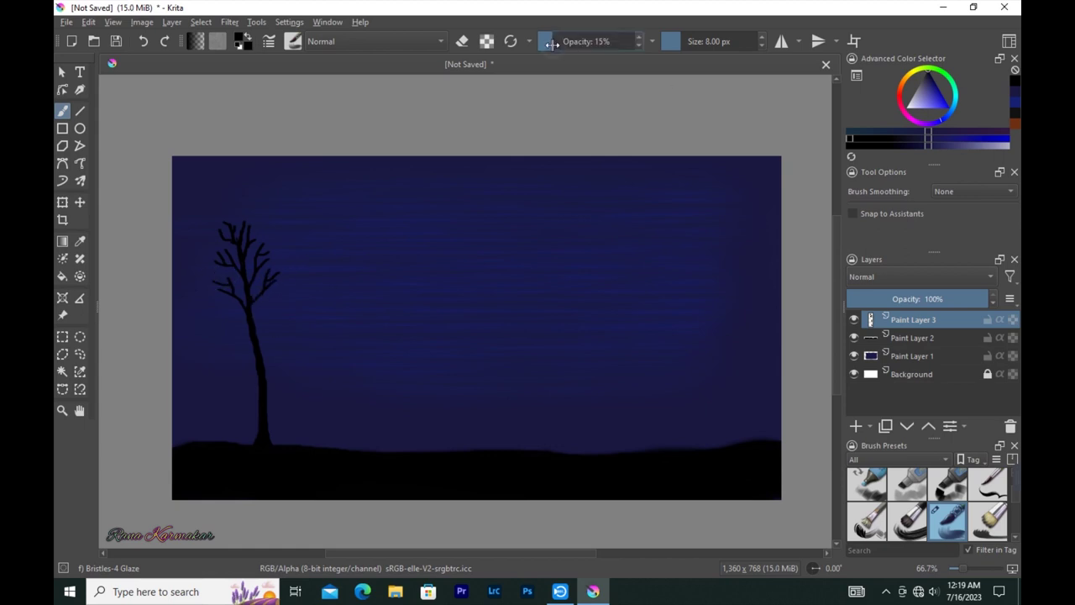
key("bracketright")
key("o")
mouse_move(216, 236)
left_mouse_down()
mouse_move(232, 238)
mouse_move(216, 252)
mouse_move(260, 257)
mouse_move(221, 224)
mouse_move(219, 281)
mouse_move(272, 279)
mouse_move(270, 249)
mouse_move(228, 247)
mouse_move(235, 235)
mouse_move(216, 288)
left_mouse_up()
key("/")
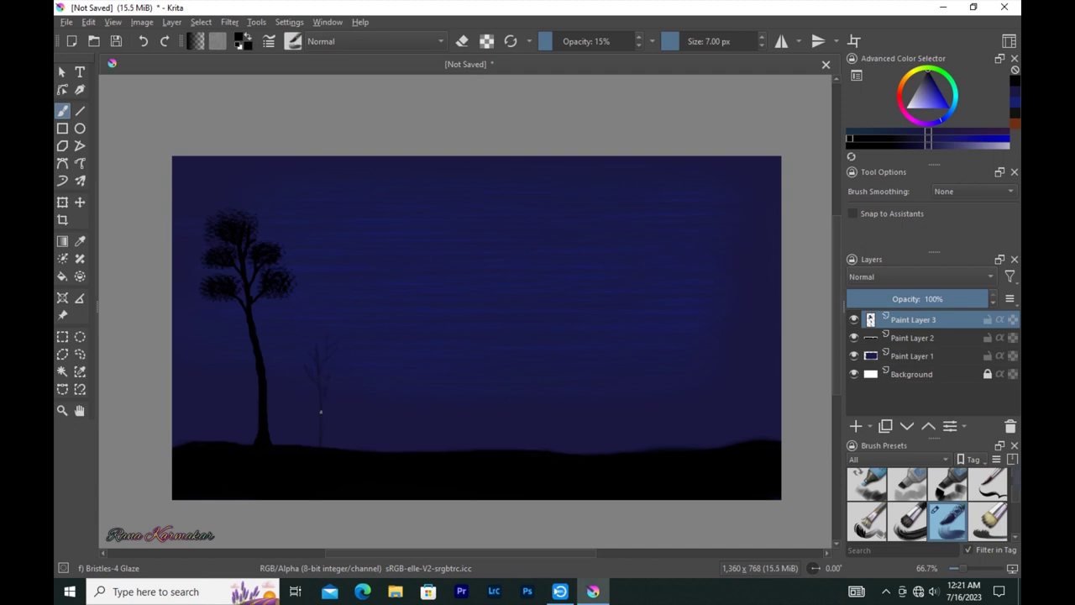
Paint a faint small background tree with a thin 10 px trunk and branches
key("bracketright")
key("bracketright")
key("bracketright")
key("bracketright")
key("bracketright")
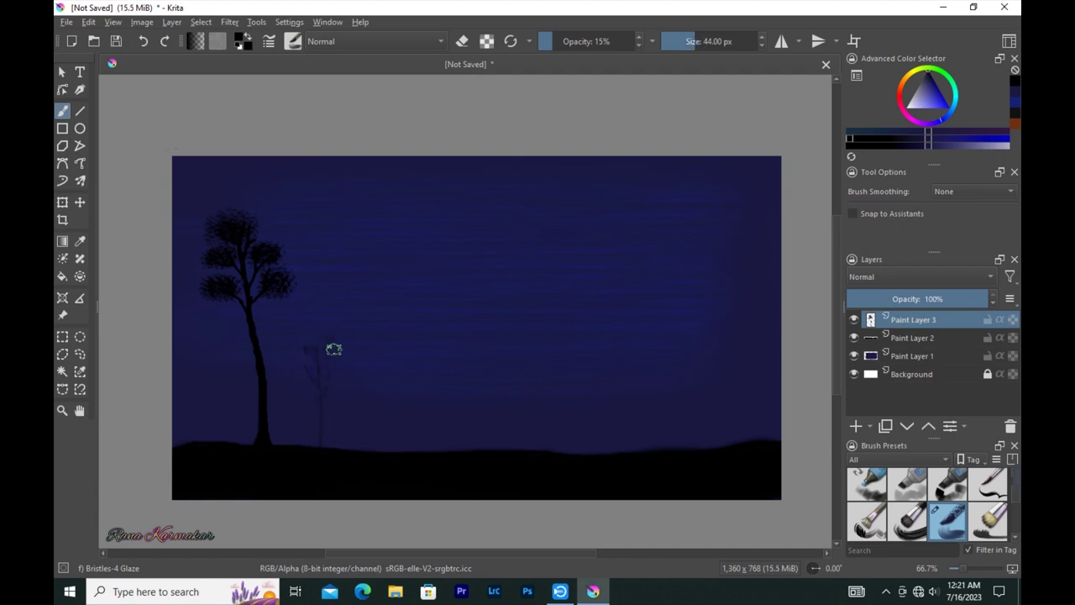
mouse_move(312, 346)
left_mouse_down()
mouse_move(324, 343)
mouse_move(333, 361)
mouse_move(303, 368)
left_mouse_up()
key("bracketleft")
key("bracketleft")
key("bracketleft")
key("bracketleft")
key("bracketleft")
left_click_drag(373, 449, 372, 389)
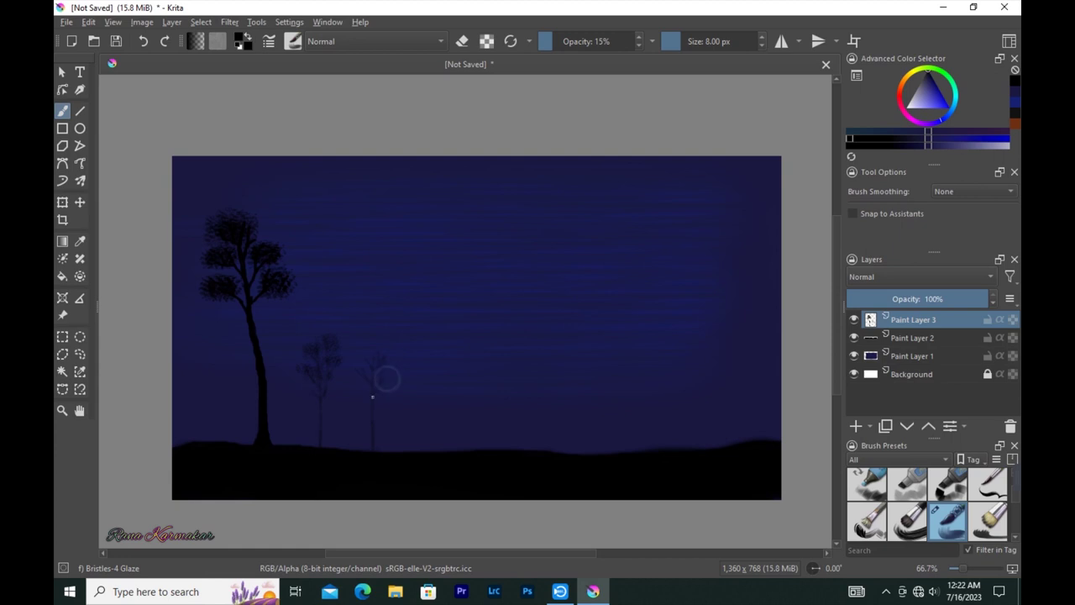
mouse_move(369, 360)
left_mouse_down()
mouse_move(392, 357)
mouse_move(358, 386)
mouse_move(370, 372)
mouse_move(367, 395)
left_mouse_up()
Raise opacity to 58% and paint a darker bare tree's upward branches at 9 px
left_click(588, 45)
key("[")
key("[")
key("[")
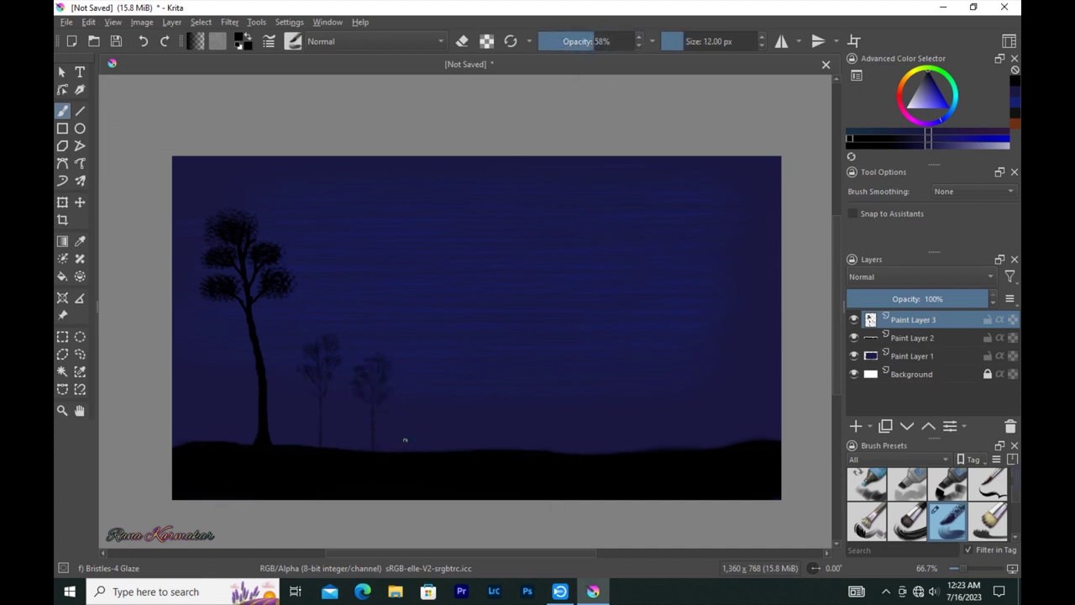
key("bracketleft")
left_click_drag(405, 284, 396, 329)
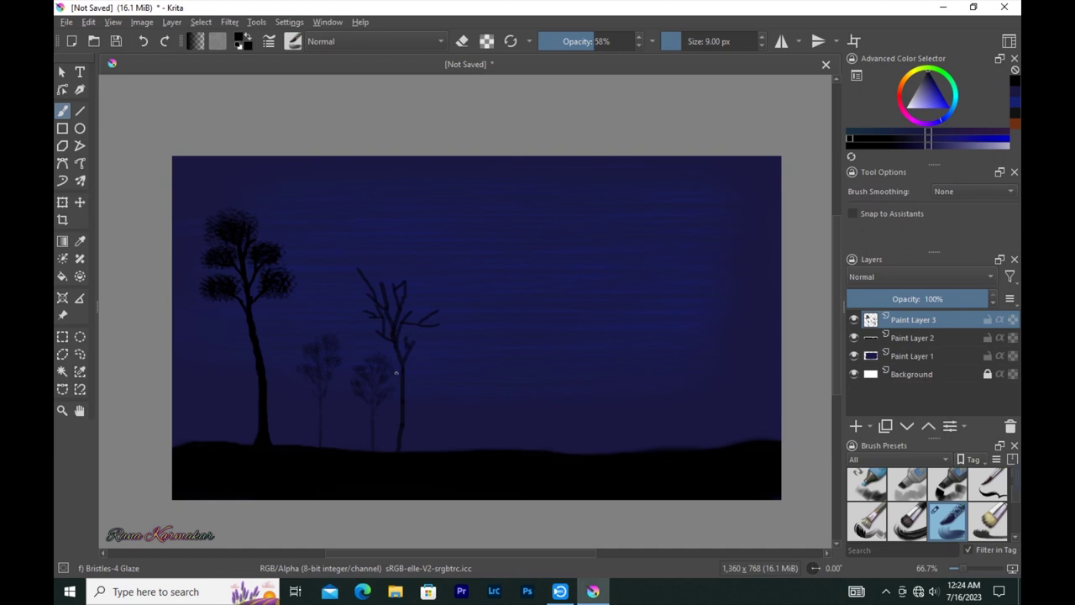
key("bracketright")
key("bracketright")
key("bracketright")
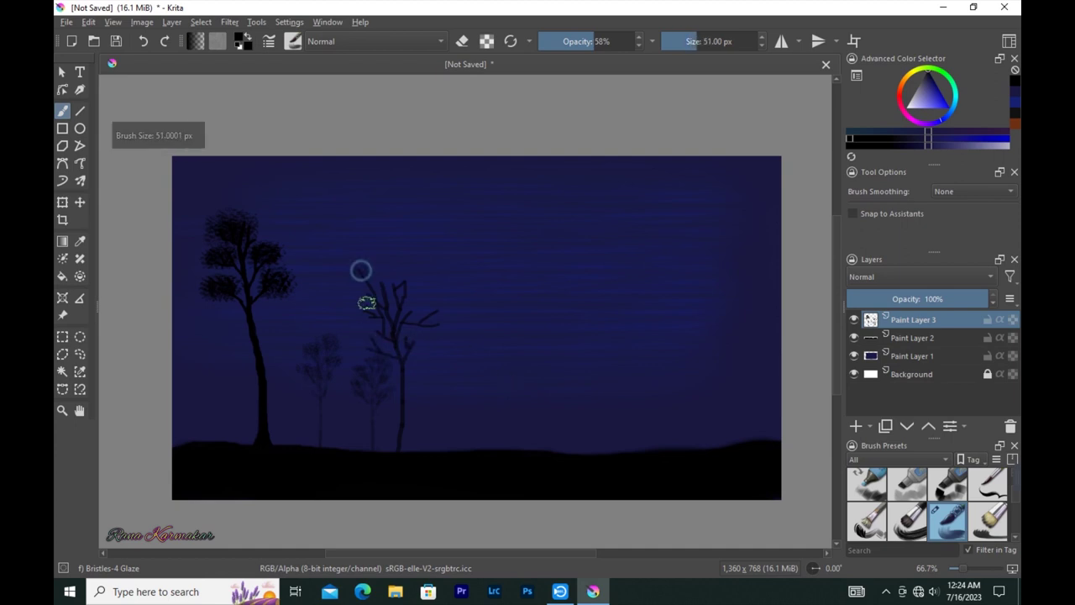
Dab dark 51 px foliage on the bare tree, then set the brush to 8% opacity, 6 px
mouse_move(437, 318)
left_mouse_down()
mouse_move(367, 311)
mouse_move(370, 293)
mouse_move(391, 329)
mouse_move(422, 340)
left_mouse_up()
left_click_drag(392, 302, 383, 340)
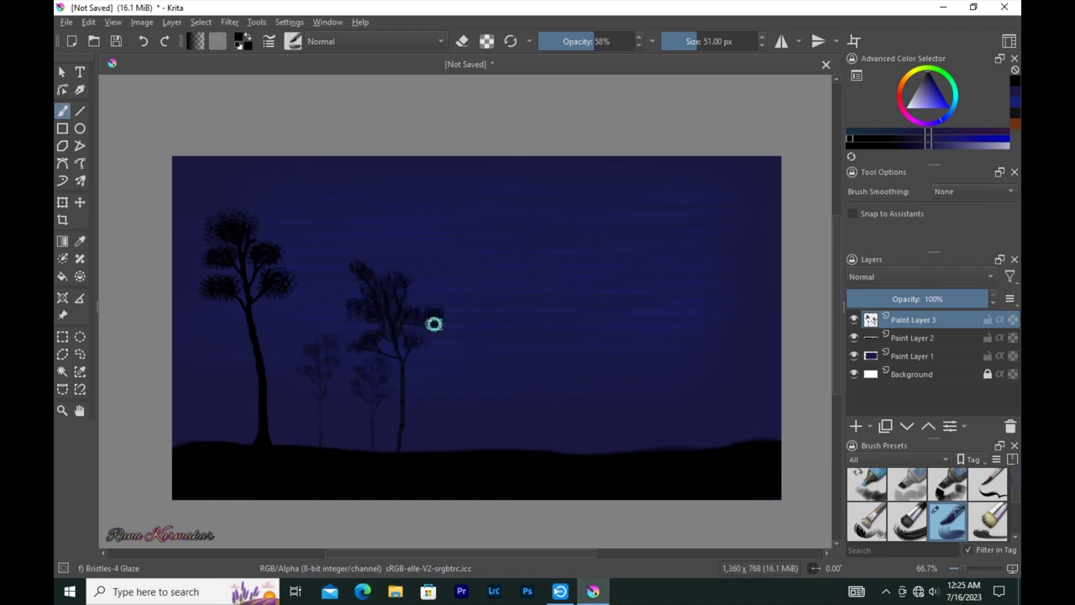
key("[")
key("[")
key("[")
key("o")
key("o")
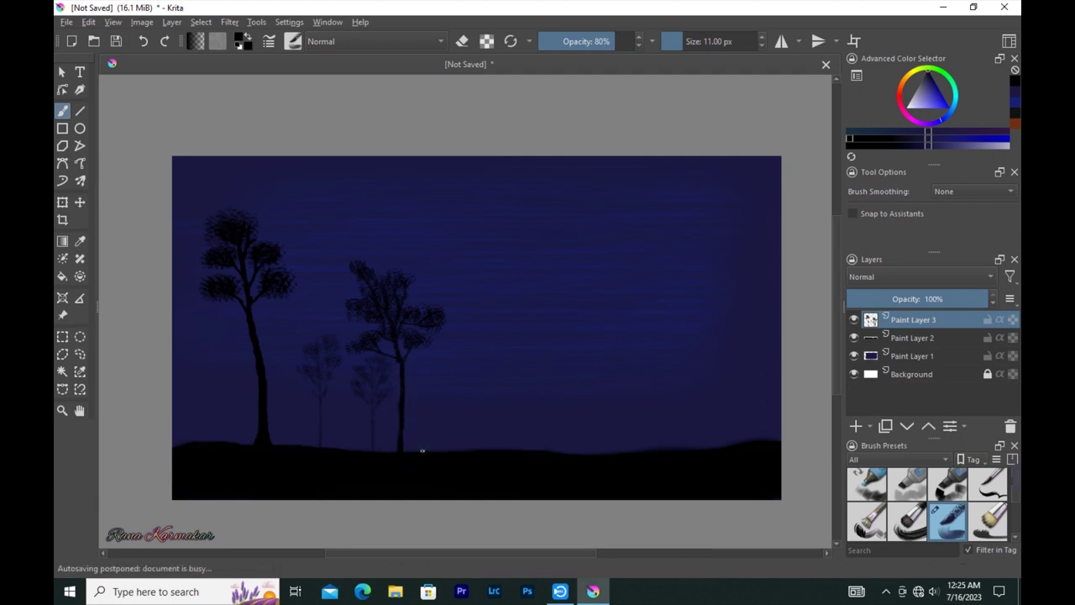
key("i")
key("i")
key("i")
key("[")
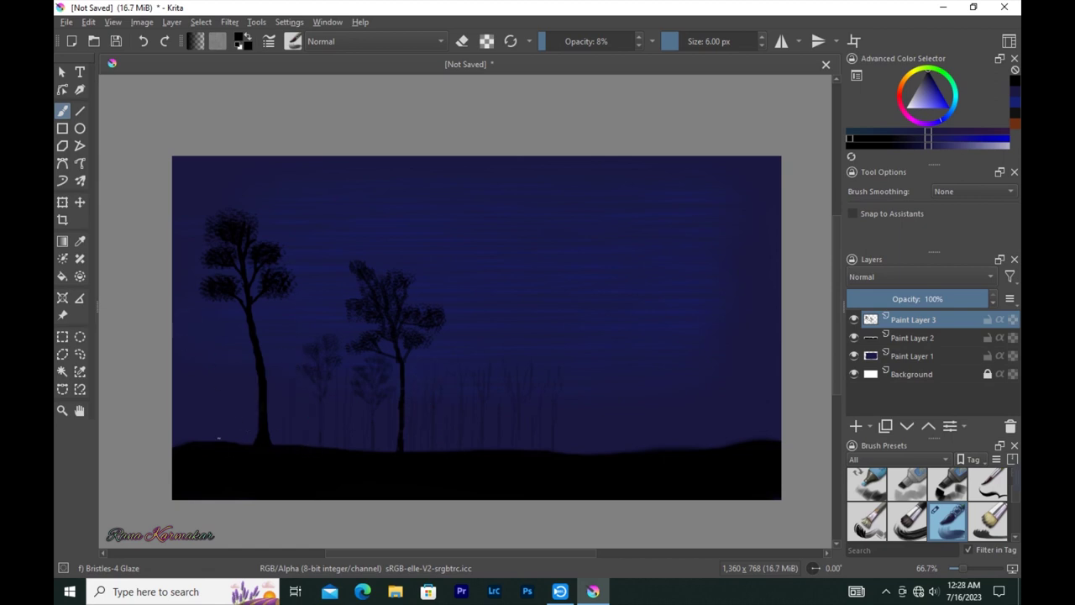
Paint faint thin trunks and soft 26 px crowns along the horizon at 8% opacity
left_click_drag(567, 447, 574, 379)
left_click_drag(499, 338, 480, 379)
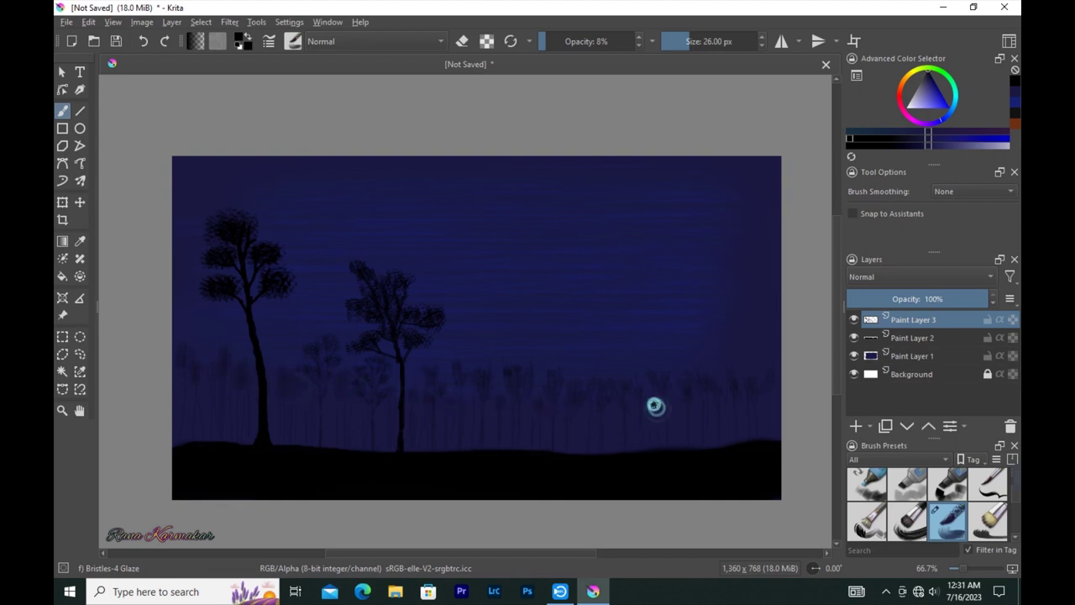
key("slash")
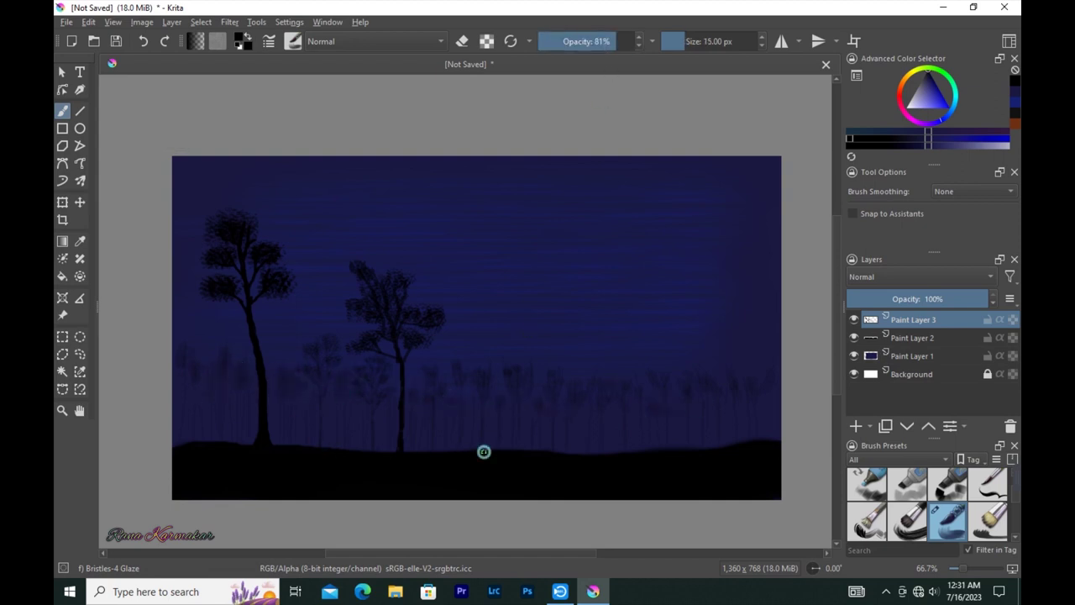
Paint two dark thin trees with 32 px foliage crowns right of centre
mouse_move(485, 421)
left_mouse_down()
mouse_move(479, 312)
mouse_move(506, 309)
mouse_move(493, 310)
left_mouse_up()
key("bracketleft")
key("bracketright")
key("bracketright")
key("bracketright")
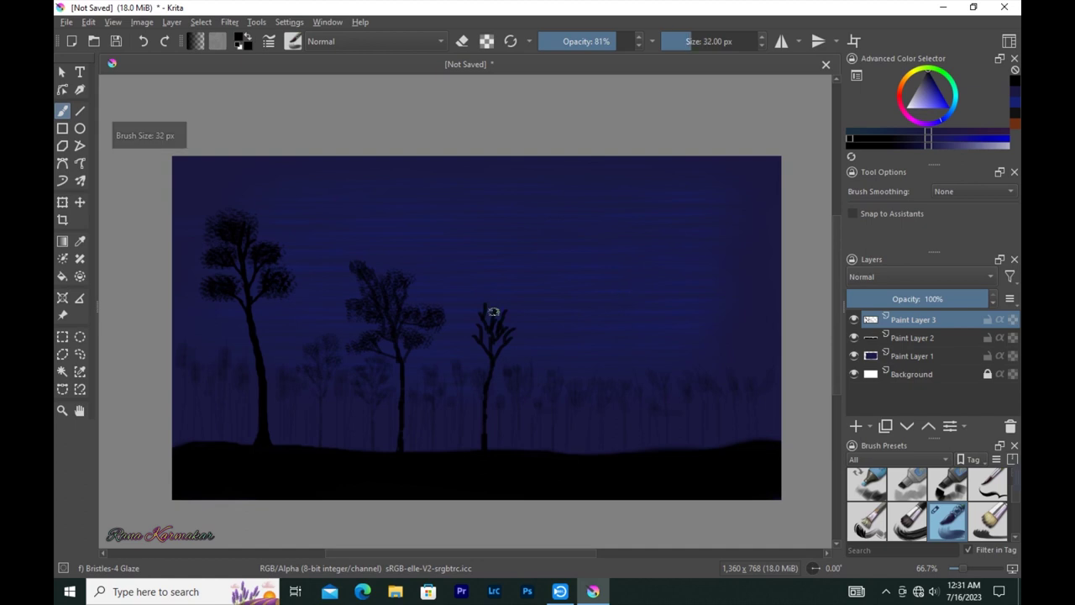
mouse_move(486, 301)
left_mouse_down()
mouse_move(475, 324)
mouse_move(503, 303)
left_mouse_up()
key("bracketleft")
key("bracketleft")
key("bracketleft")
left_click_drag(558, 450, 564, 377)
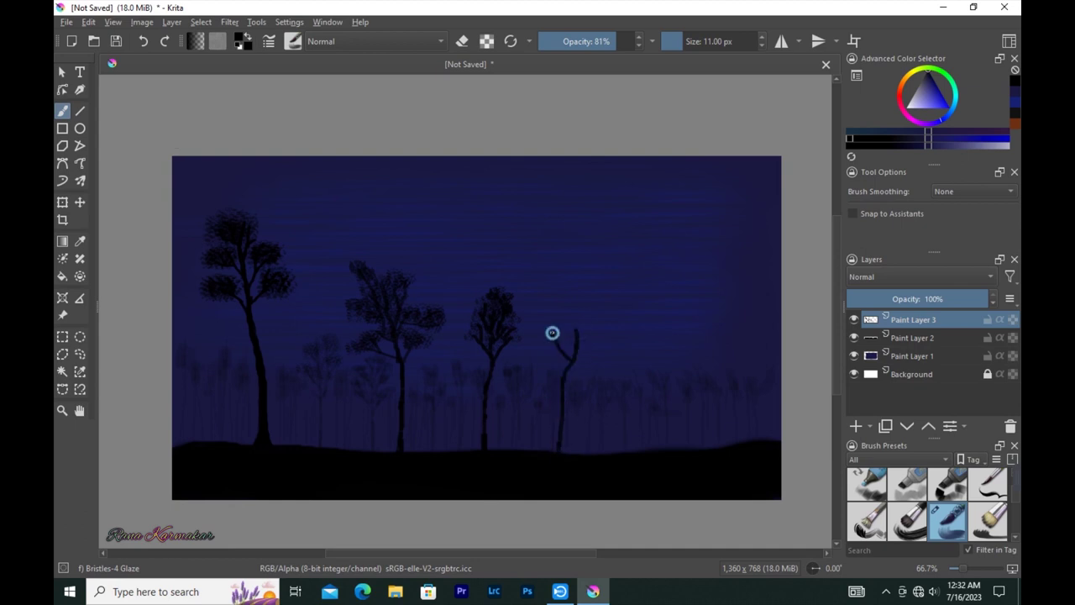
key("bracketright")
key("bracketright")
key("bracketright")
Paint a forked dark trunk further right and crown it with foliage
key("bracketright")
key("bracketright")
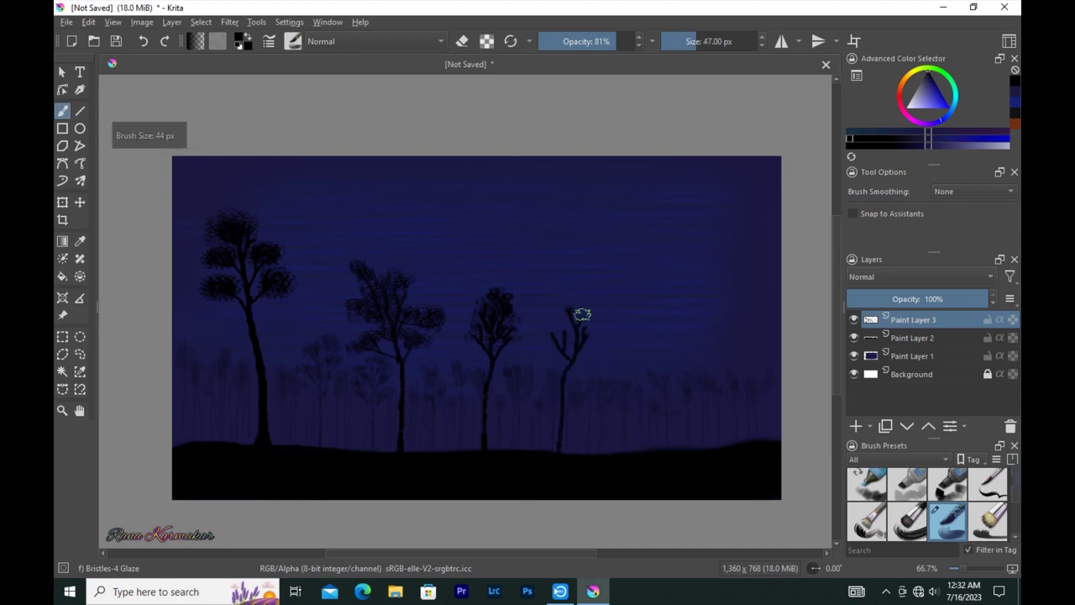
key("bracketleft")
mouse_move(567, 320)
left_mouse_down()
mouse_move(559, 305)
mouse_move(586, 336)
left_mouse_up()
key("bracketleft")
key("bracketleft")
key("bracketleft")
left_click_drag(631, 451, 636, 318)
left_click_drag(626, 372, 605, 331)
key("bracketleft")
key("bracketright")
key("bracketright")
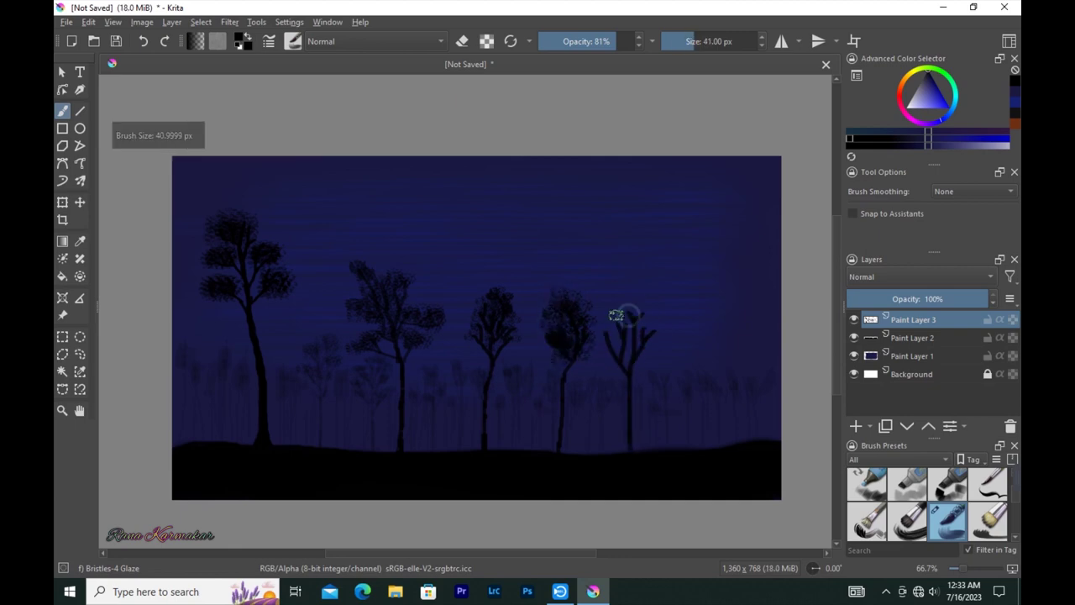
mouse_move(626, 315)
left_mouse_down()
mouse_move(651, 304)
mouse_move(619, 320)
mouse_move(626, 295)
left_mouse_up()
key("bracketright")
key("bracketleft")
key("bracketleft")
key("bracketleft")
key("bracketleft")
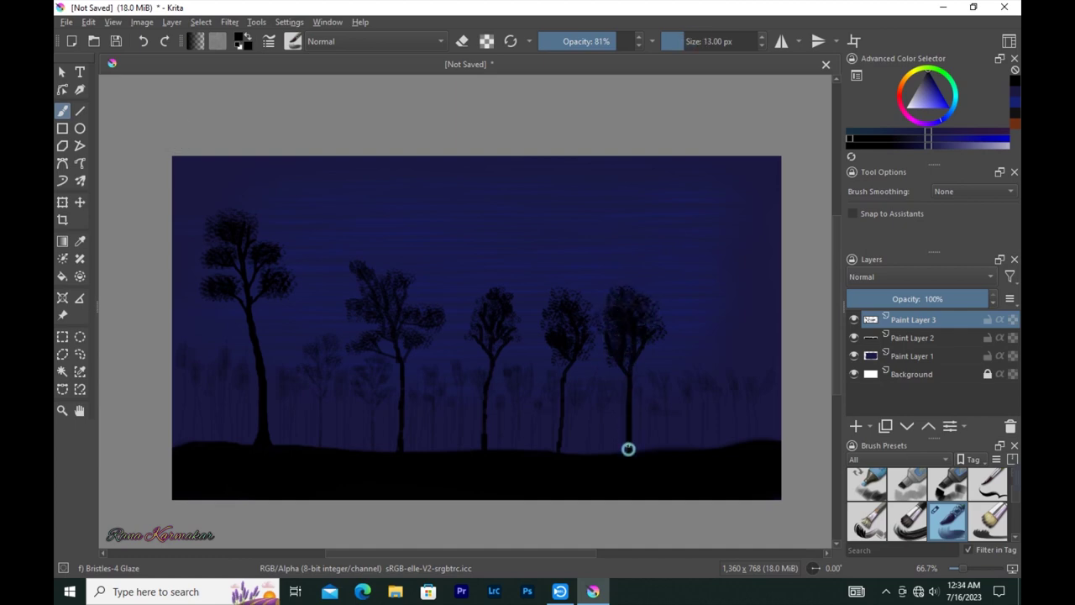
key("bracketright")
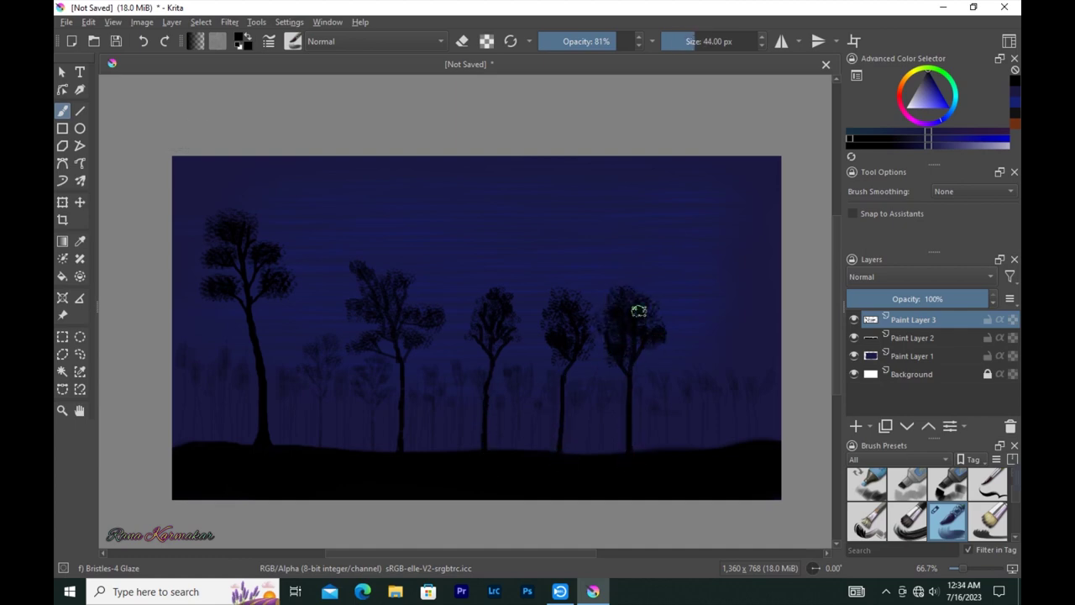
key("bracketright")
Add a thin branched trunk at the far right with a 28 px foliage crown
key("bracketleft")
key("bracketleft")
key("bracketleft")
left_click_drag(713, 448, 732, 343)
left_click_drag(715, 404, 726, 320)
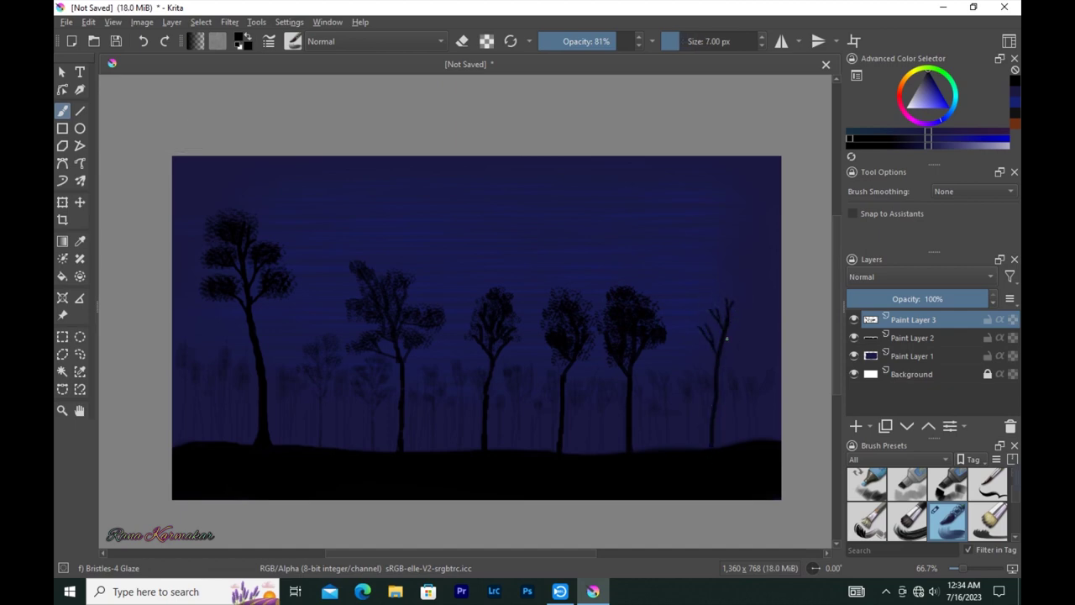
key("bracketright")
key("bracketright")
key("bracketright")
key("bracketright")
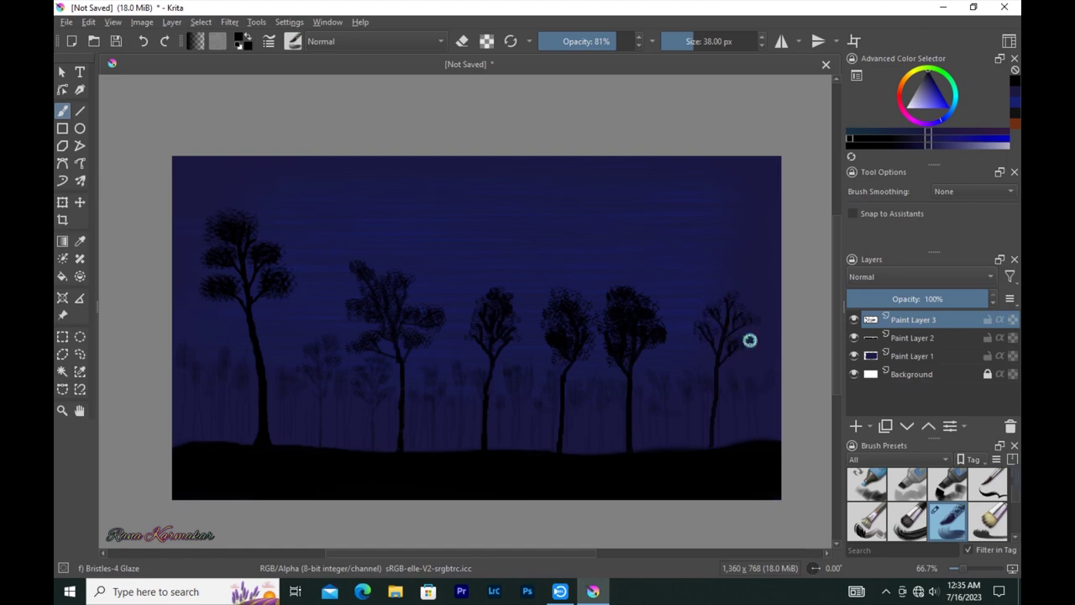
key("bracketleft")
left_click_drag(740, 340, 725, 313)
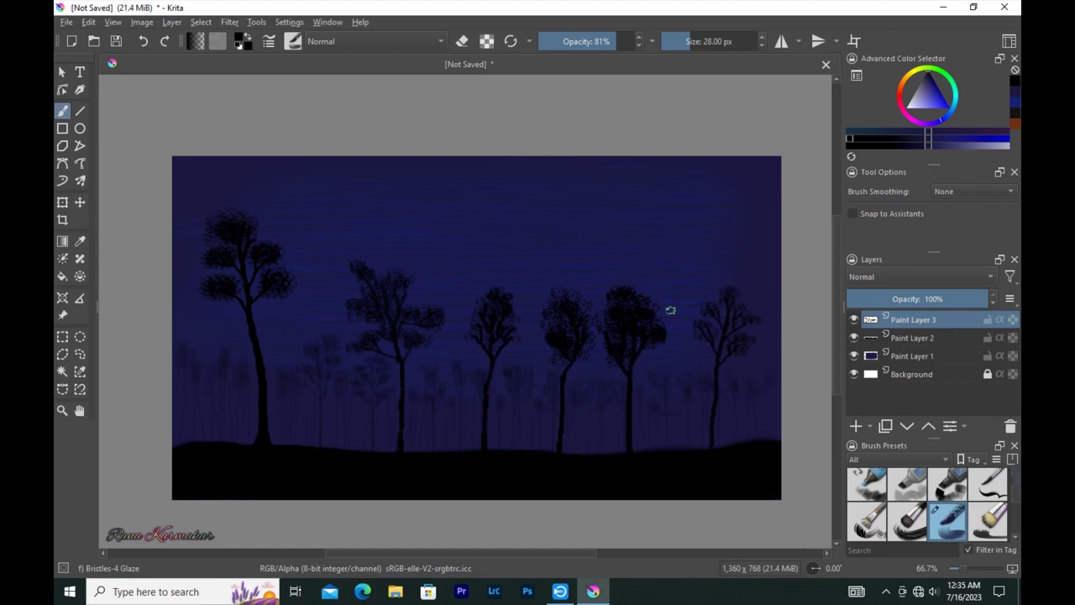
Paint a tall forked trunk near the centre and dab 41 px foliage on it
key("bracketleft")
key("bracketleft")
key("bracketleft")
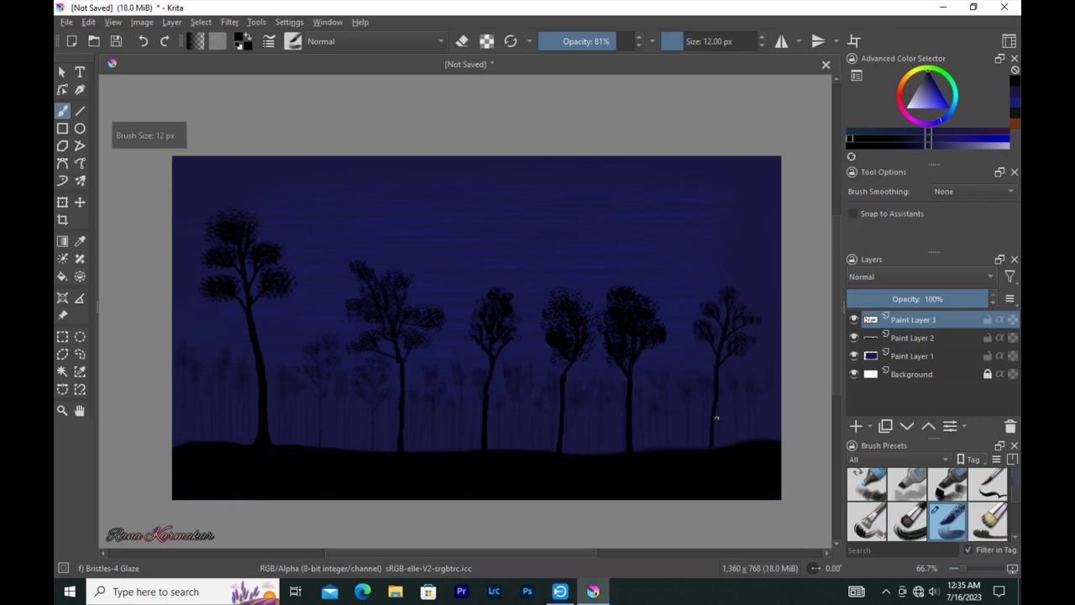
left_click_drag(441, 442, 449, 264)
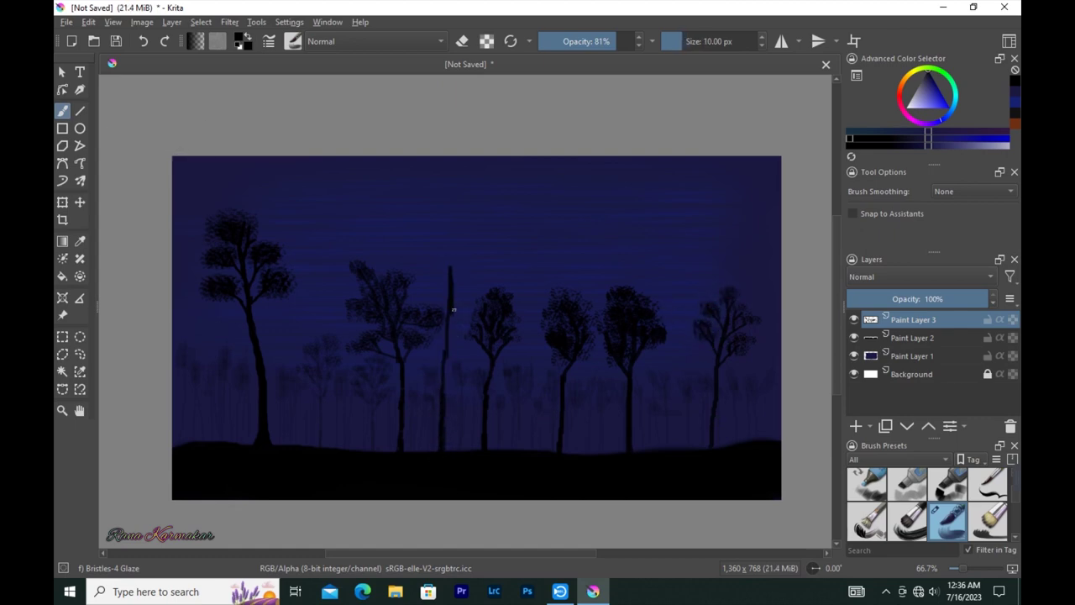
left_click_drag(448, 353, 446, 407)
mouse_move(450, 270)
left_mouse_down()
mouse_move(449, 220)
mouse_move(469, 225)
mouse_move(445, 261)
left_mouse_up()
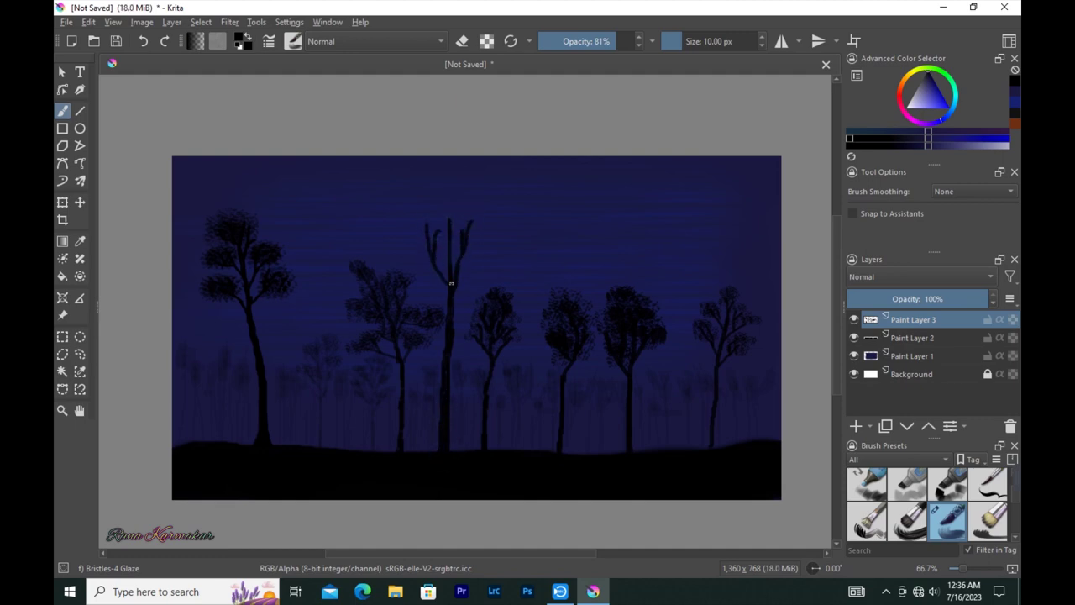
key("bracketright")
key("bracketright")
key("bracketright")
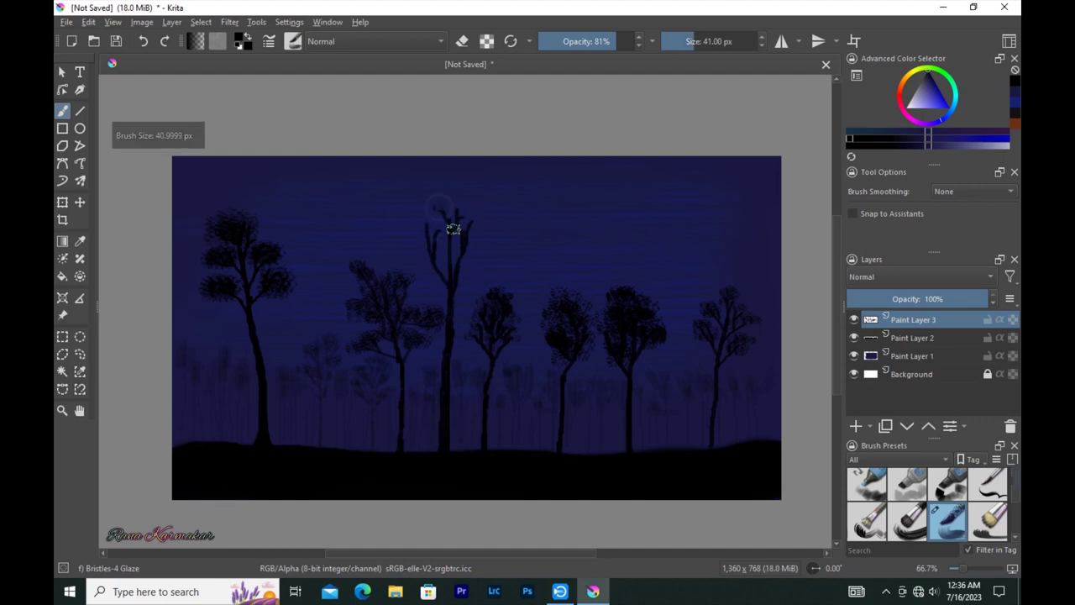
mouse_move(425, 222)
left_mouse_down()
mouse_move(444, 207)
mouse_move(471, 227)
mouse_move(468, 197)
mouse_move(449, 227)
mouse_move(471, 230)
mouse_move(468, 252)
left_mouse_up()
Paint a thin bare trunk on the left topped by a Y-shaped fork
key("[")
key("[")
key("[")
key("bracketleft")
mouse_move(310, 452)
left_mouse_down()
mouse_move(318, 254)
mouse_move(314, 449)
left_mouse_up()
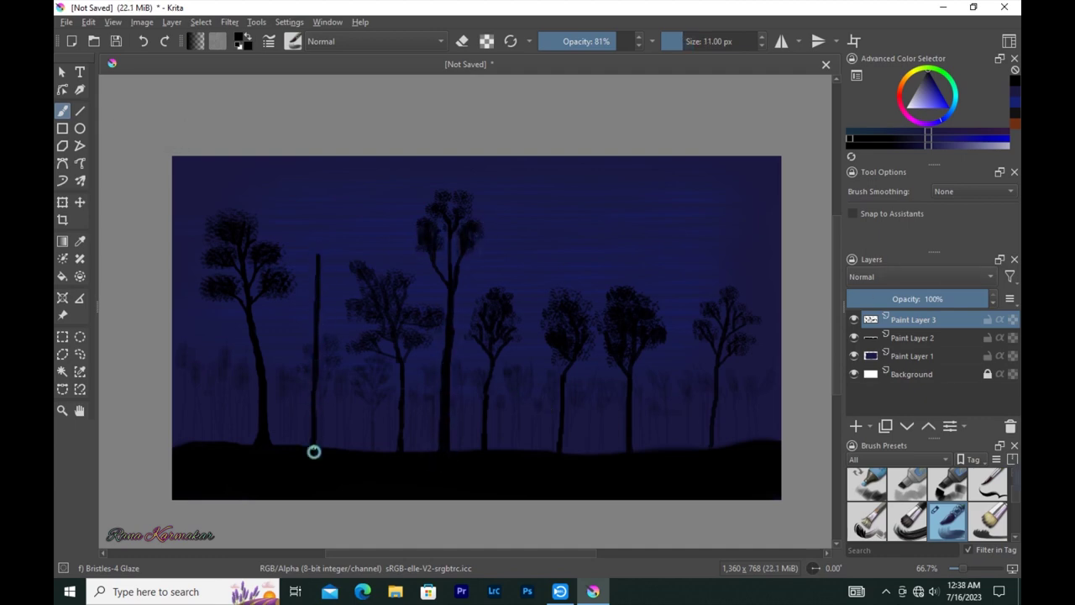
key("e")
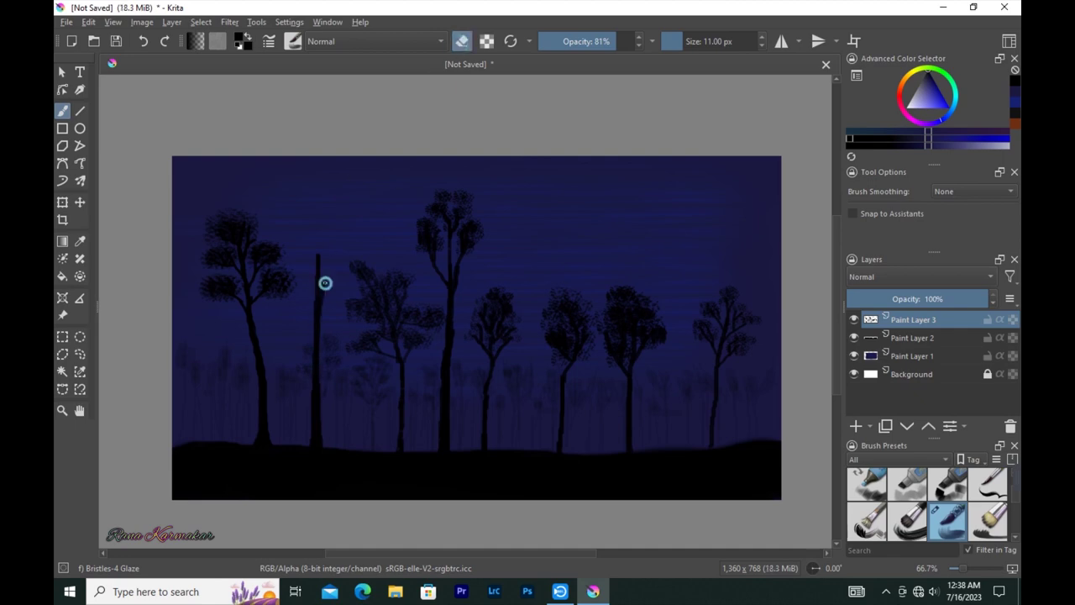
key("e")
mouse_move(319, 247)
left_mouse_down()
mouse_move(341, 245)
mouse_move(300, 232)
mouse_move(345, 259)
mouse_move(293, 241)
mouse_move(333, 257)
mouse_move(293, 223)
mouse_move(300, 217)
left_mouse_up()
Paint a thin right-of-center tree with a 12 px trunk, small branches and a 47 px leafy top
key("bracketleft")
key("bracketleft")
key("bracketleft")
mouse_move(529, 451)
left_mouse_down()
mouse_move(541, 259)
mouse_move(503, 248)
left_mouse_up()
key("bracketleft")
key("bracketleft")
mouse_move(515, 274)
left_mouse_down()
mouse_move(512, 250)
mouse_move(544, 251)
left_mouse_up()
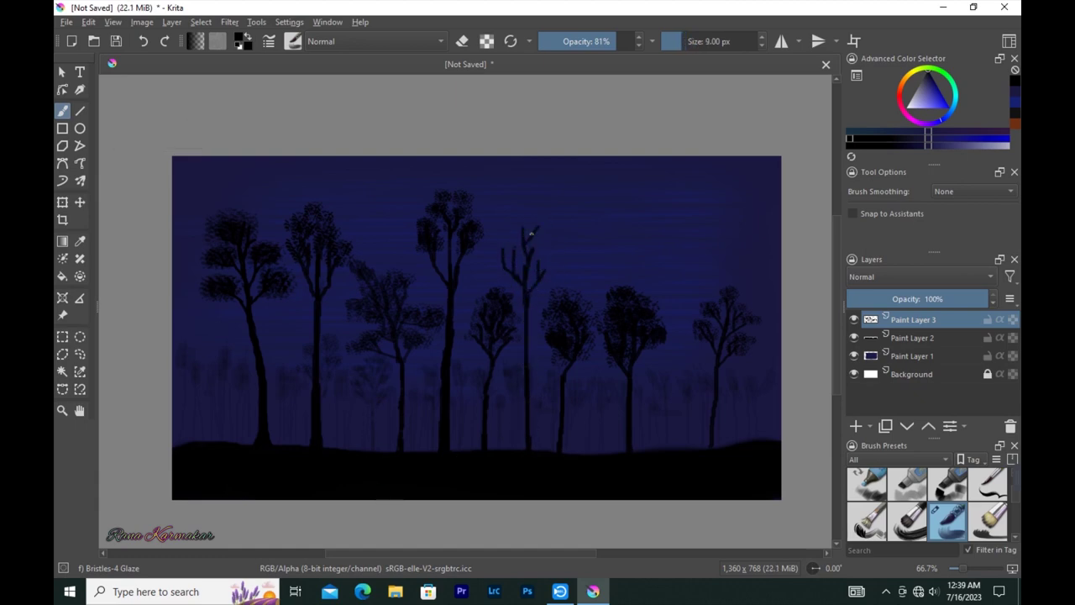
key("bracketright")
key("bracketright")
key("bracketright")
mouse_move(537, 223)
left_mouse_down()
mouse_move(502, 254)
mouse_move(535, 274)
mouse_move(511, 219)
mouse_move(520, 226)
left_mouse_up()
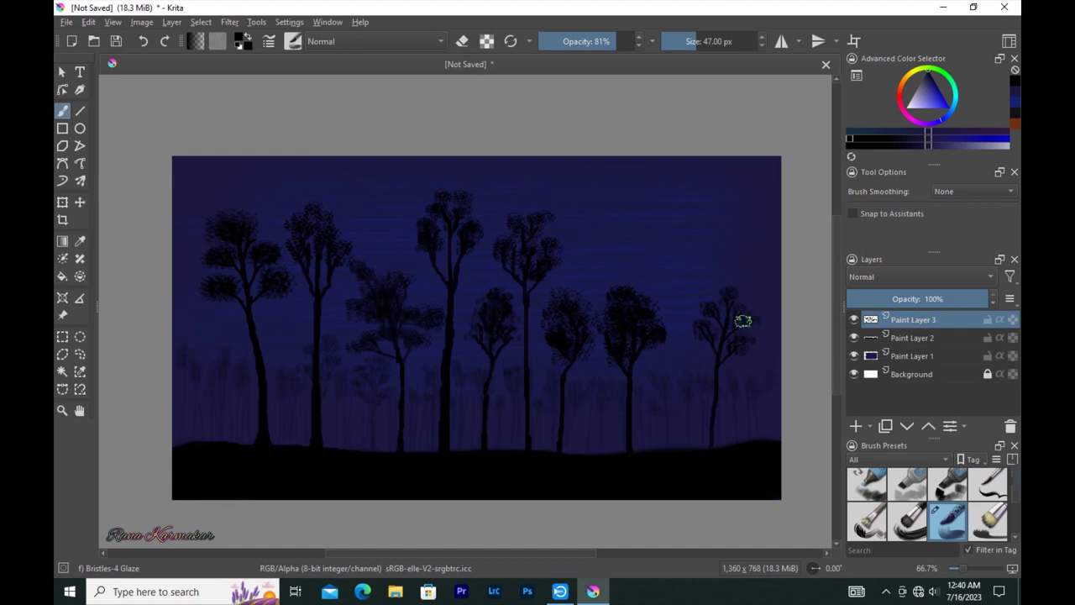
Paint a forked thin trunk with two upper branches, using 14 px and 8 px brushes
key("bracketleft")
key("bracketleft")
key("bracketleft")
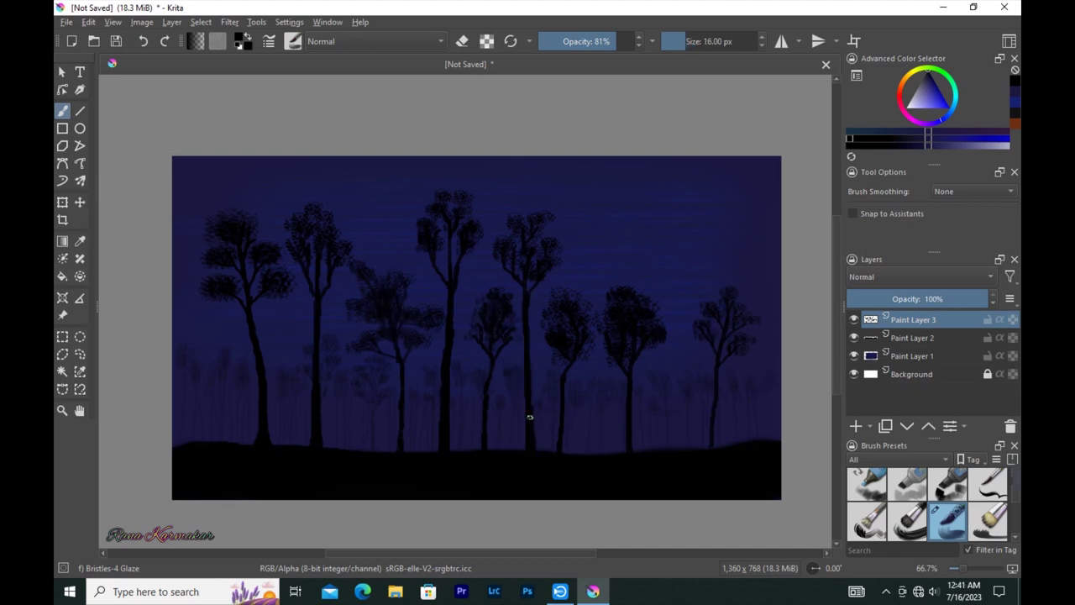
mouse_move(679, 449)
left_mouse_down()
mouse_move(670, 250)
mouse_move(695, 242)
left_mouse_up()
key("bracketleft")
key("bracketleft")
key("bracketleft")
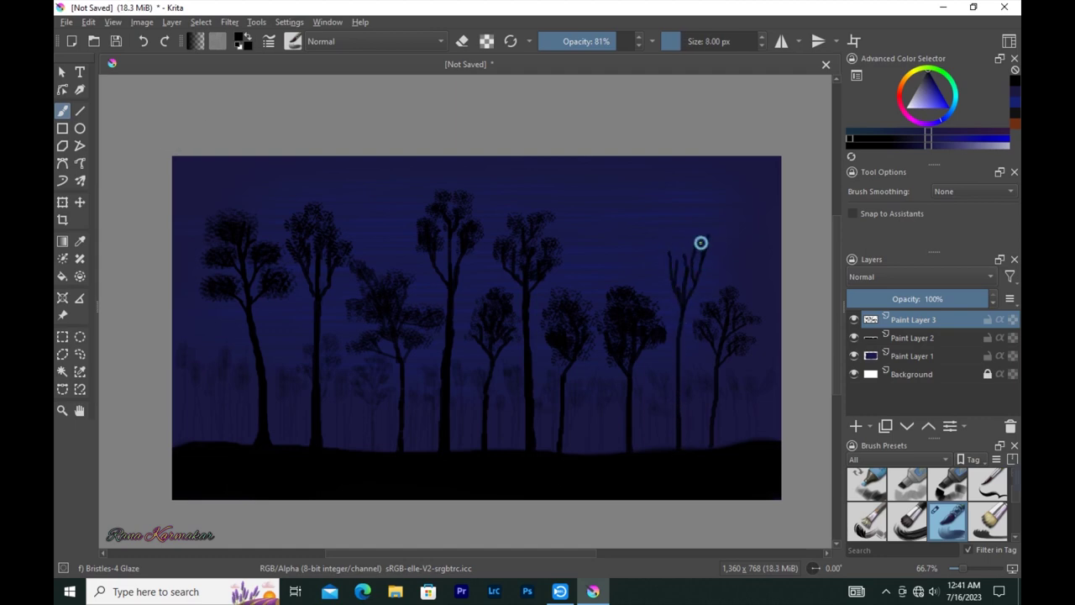
mouse_move(677, 319)
left_mouse_down()
mouse_move(675, 252)
mouse_move(682, 271)
left_mouse_up()
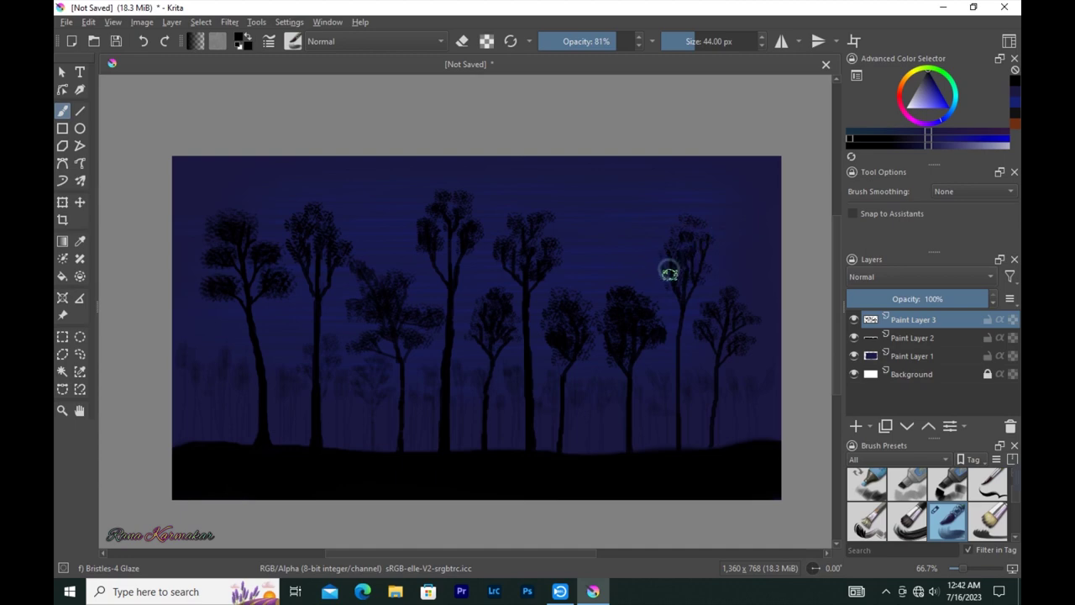
mouse_move(694, 266)
left_mouse_down()
mouse_move(689, 247)
mouse_move(681, 289)
left_mouse_up()
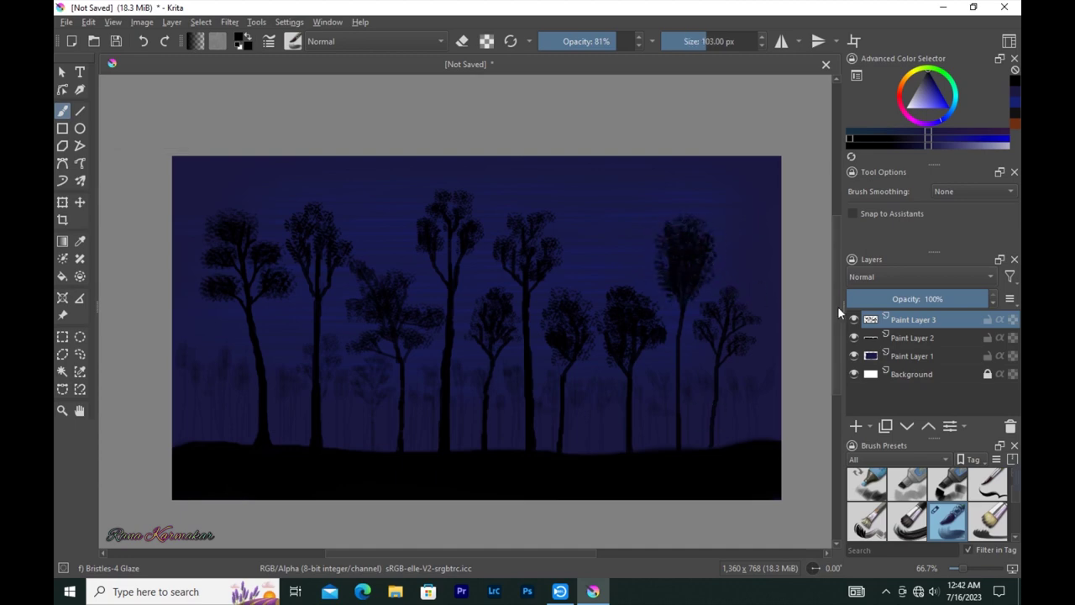
Paint a thin right-edge tree with a thickened base, fine branches and foliage
left_click_drag(792, 300, 714, 338)
left_click_drag(774, 440, 761, 280)
left_click_drag(762, 277, 760, 252)
left_click_drag(774, 394, 778, 388)
left_click_drag(766, 257, 744, 247)
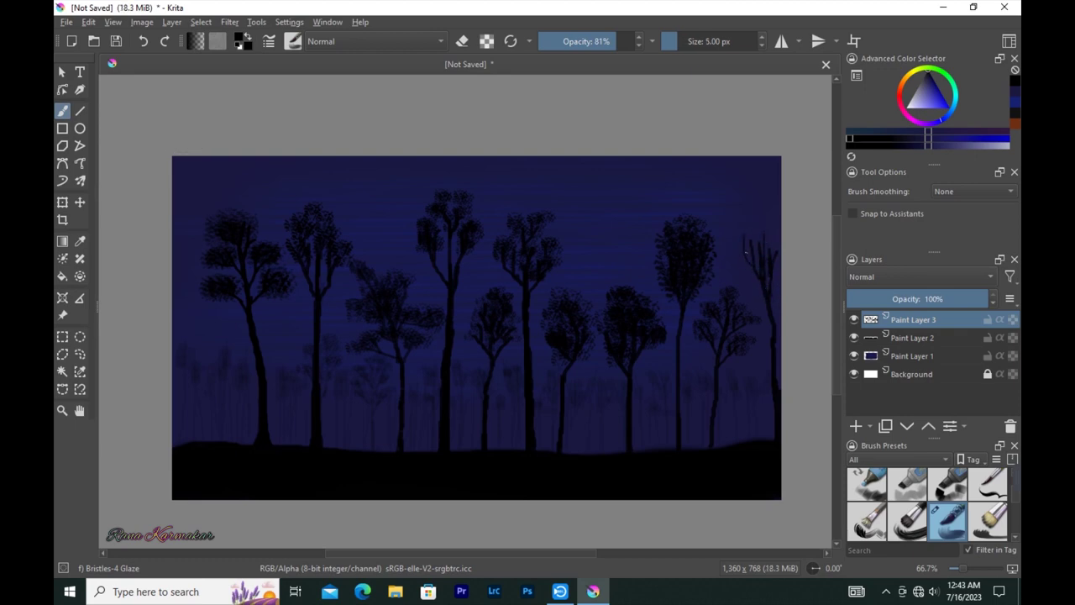
mouse_move(761, 250)
left_mouse_down()
mouse_move(746, 238)
mouse_move(768, 240)
left_mouse_up()
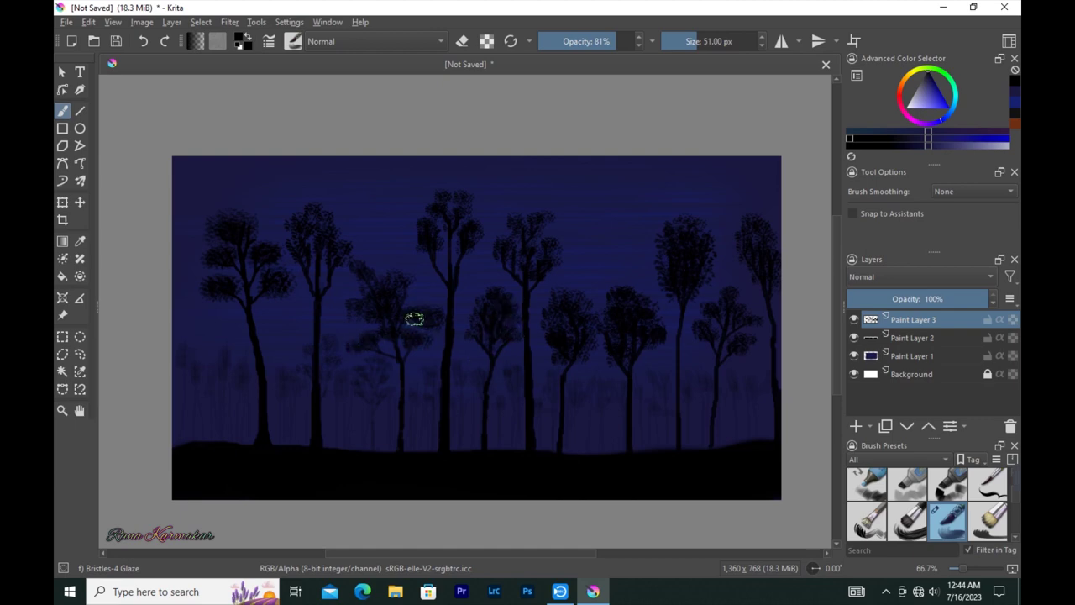
Paint a 10 px trunk at the far-left edge and dab a 55 px leafy top
key("bracketleft")
key("bracketleft")
key("bracketleft")
mouse_move(177, 307)
left_mouse_down()
mouse_move(173, 427)
mouse_move(182, 210)
left_mouse_up()
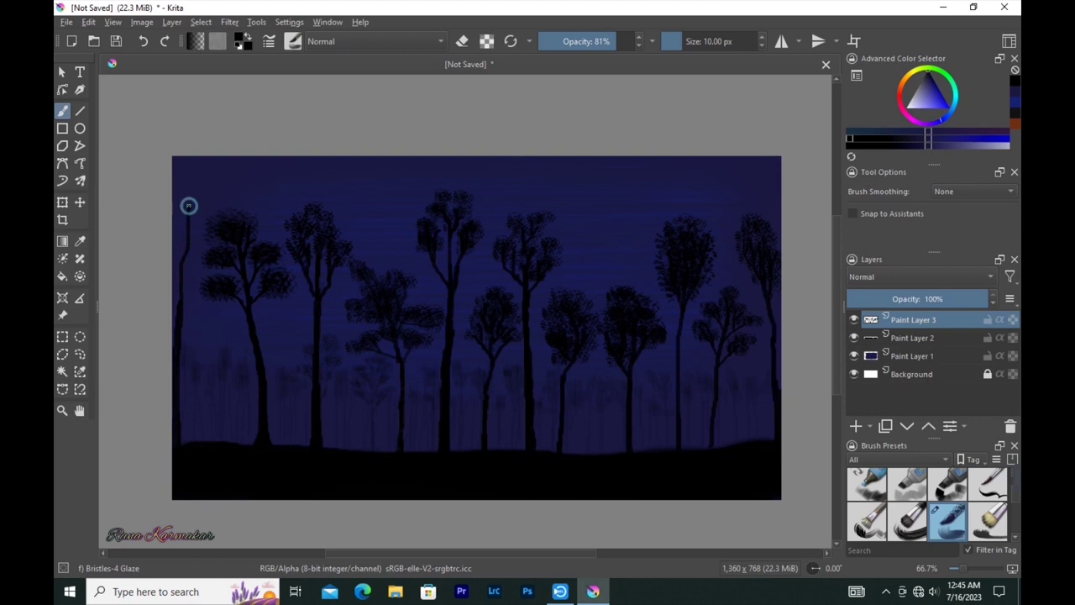
key("bracketright")
key("bracketright")
key("bracketright")
key("bracketleft")
left_click_drag(180, 221, 178, 281)
Paint two faint distant trunks at the lower left with reduced opacity and size
key("i")
key("i")
key("i")
key("bracketleft")
key("bracketleft")
key("bracketleft")
left_click_drag(191, 435, 192, 397)
key("o")
key("o")
key("bracketleft")
left_click_drag(205, 445, 235, 453)
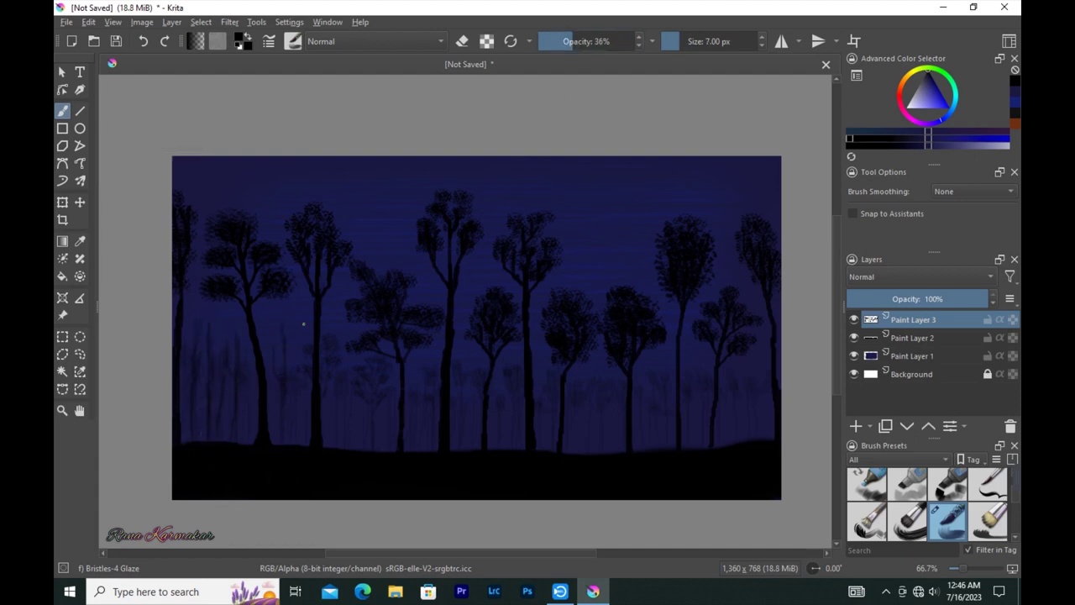
Paint faint background tree trunks at 52% brush opacity
key("o")
key("o")
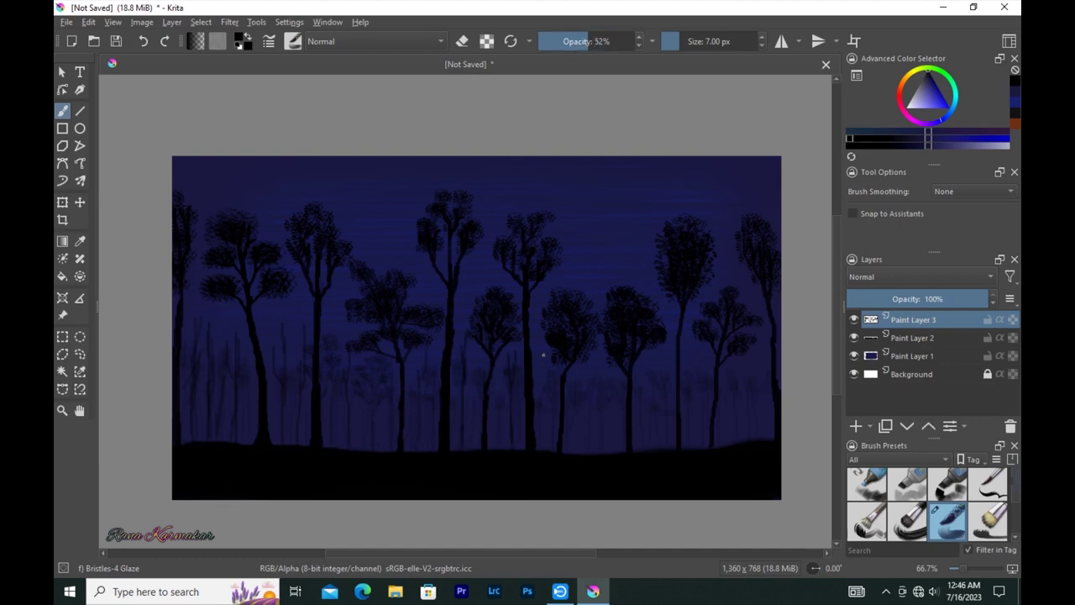
left_click_drag(750, 421, 751, 402)
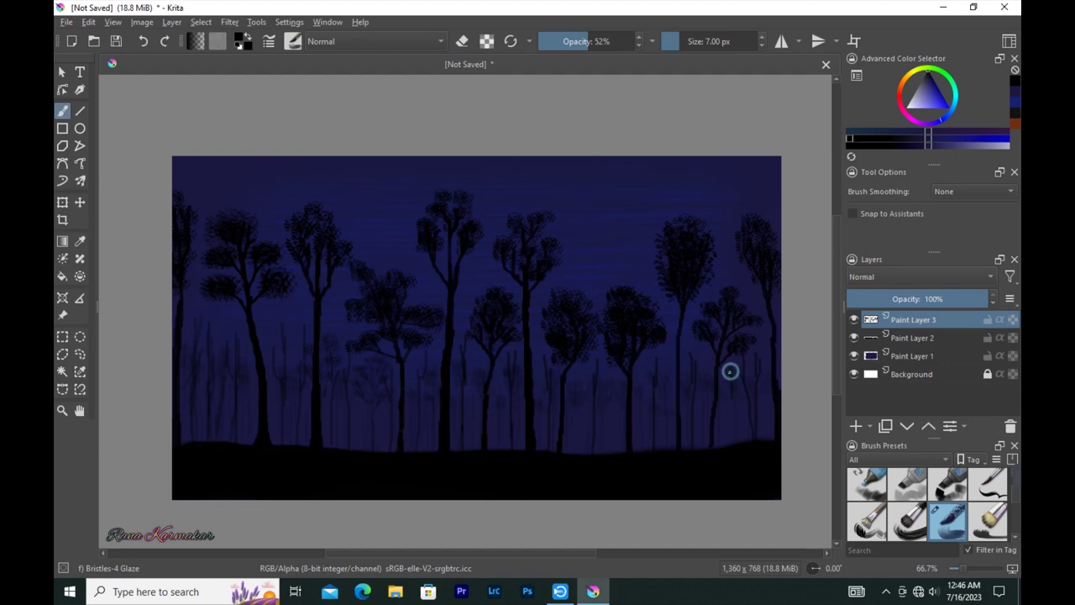
left_click_drag(276, 322, 303, 321)
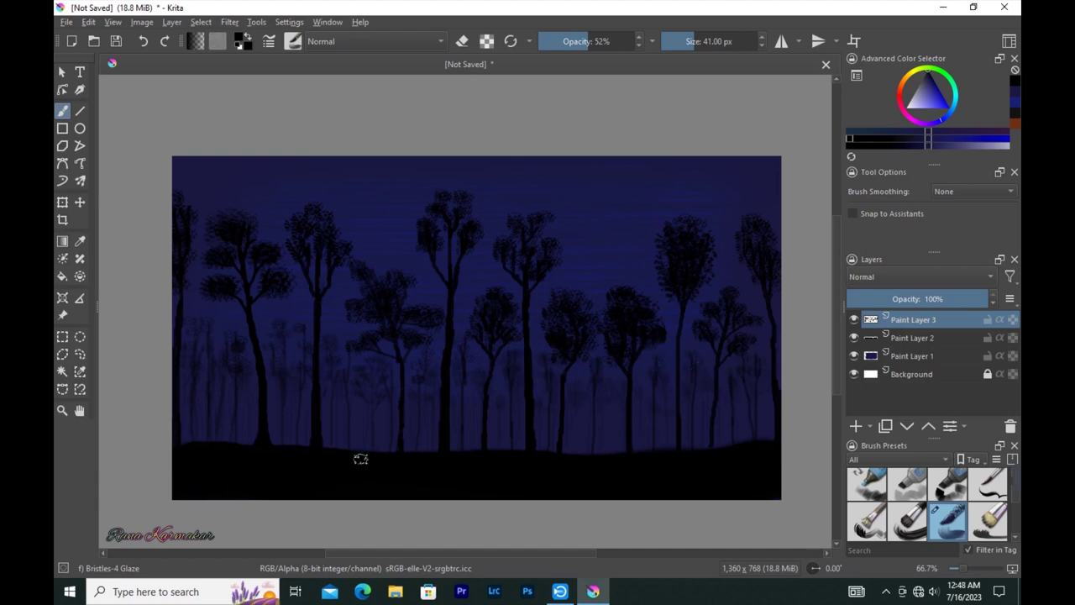
Drop the brush to 10% opacity and dab faint paint near the ground
key("i")
key("i")
key("i")
key("bracketleft")
key("bracketleft")
key("bracketleft")
key("bracketleft")
key("bracketleft")
key("i")
key("i")
key("bracketleft")
key("bracketleft")
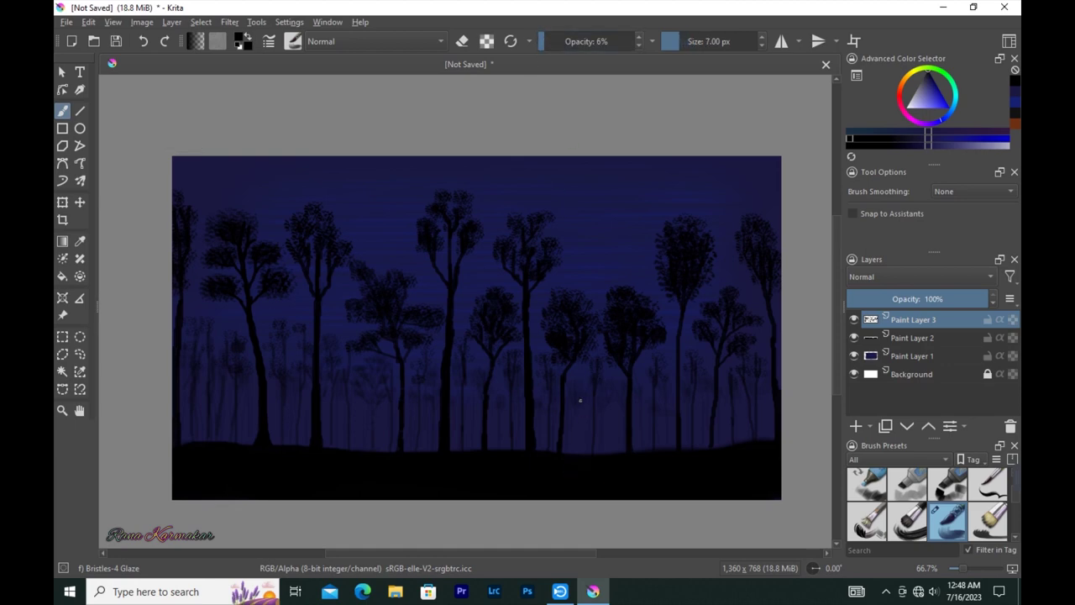
left_click(547, 42)
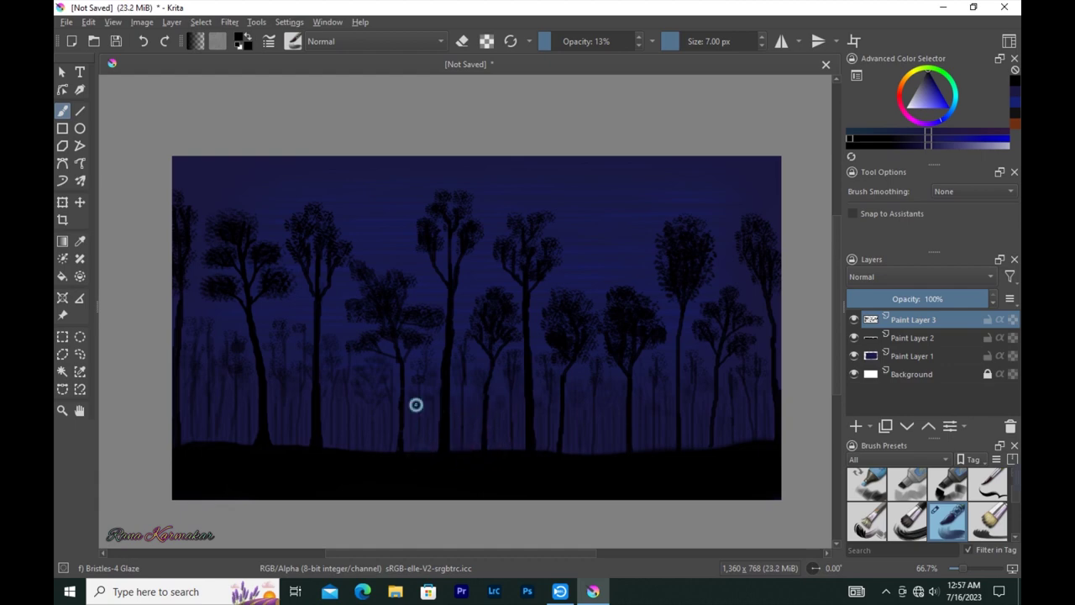
left_click(352, 449)
left_click(368, 446)
Glaze dark texture onto the tree crowns with a 51 px brush
key("bracketright")
key("bracketright")
key("bracketright")
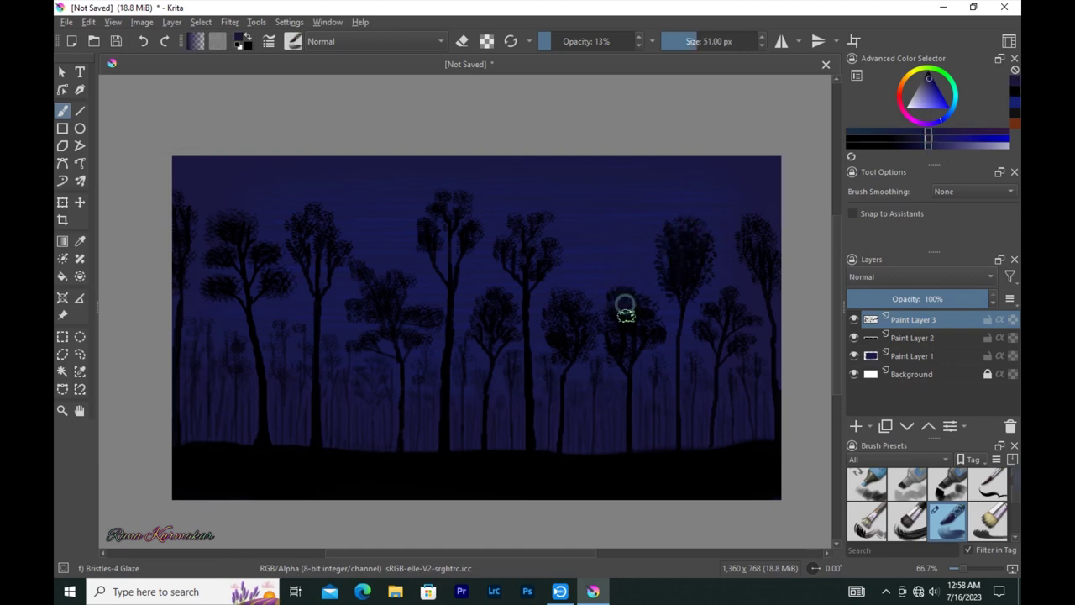
left_click_drag(511, 319, 496, 306)
left_click_drag(442, 216, 442, 204)
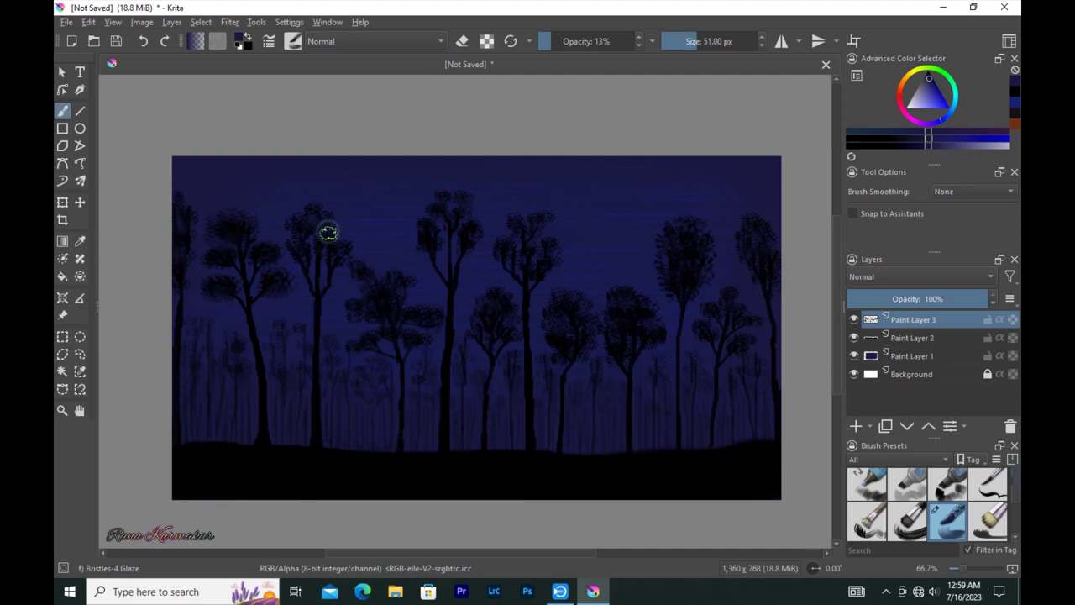
Extend a right-side trunk down to the ground, then add a new paint layer
key("bracketleft")
key("bracketleft")
key("bracketleft")
key("o")
key("o")
key("o")
left_click_drag(681, 403, 680, 452)
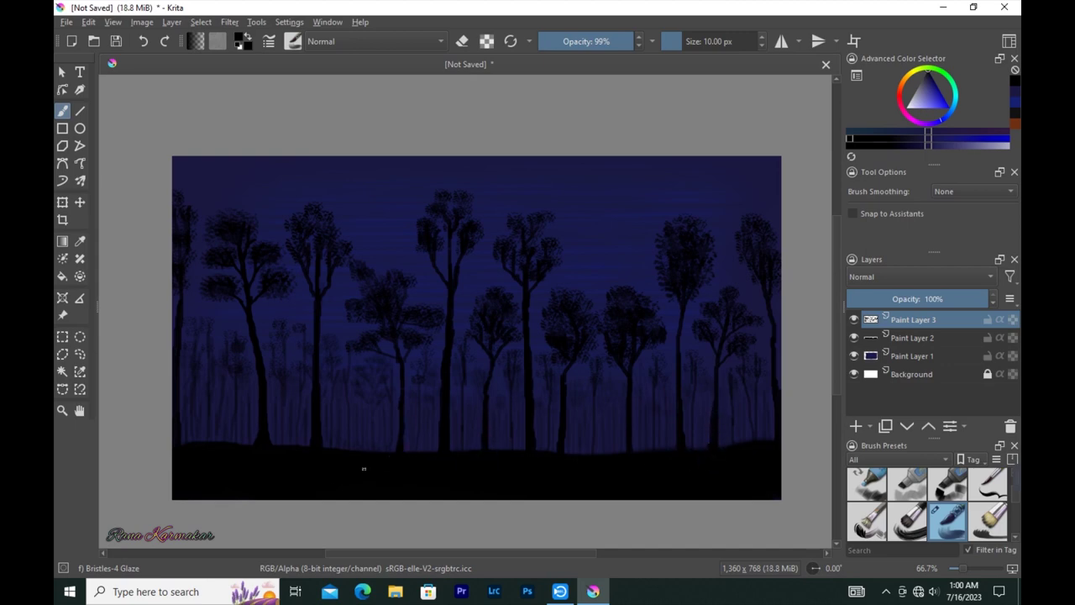
key("Insert")
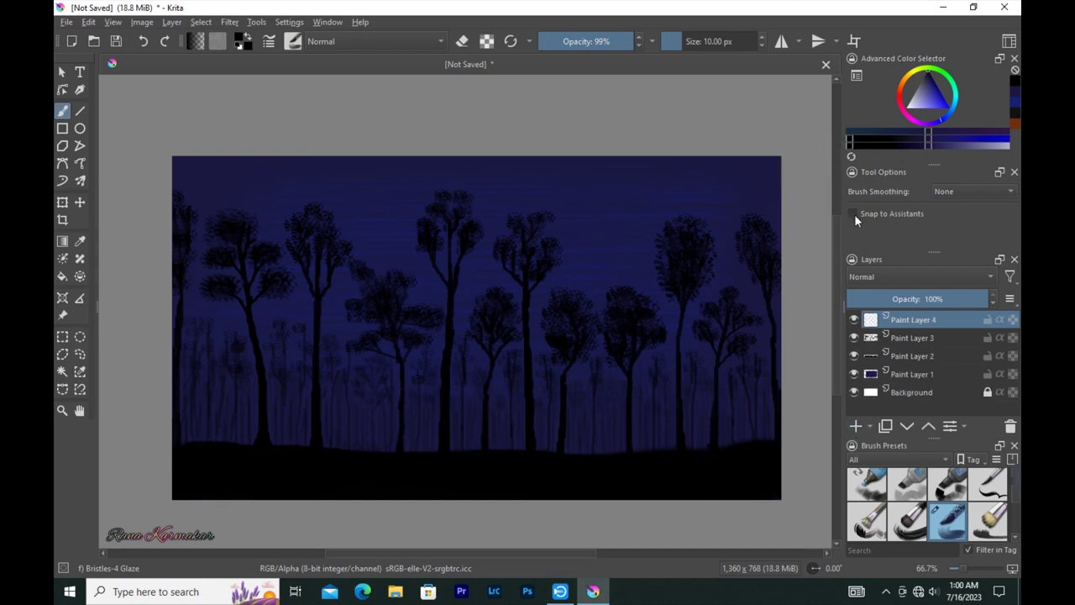
Set the brush to 100% opacity at 4-5 px and zoom in on the house area
scroll(468, 462, "up", 2)
scroll(467, 461, "down", 2)
key("bracketleft")
key("bracketleft")
key("bracketleft")
key("bracketleft")
key("bracketleft")
key("bracketleft")
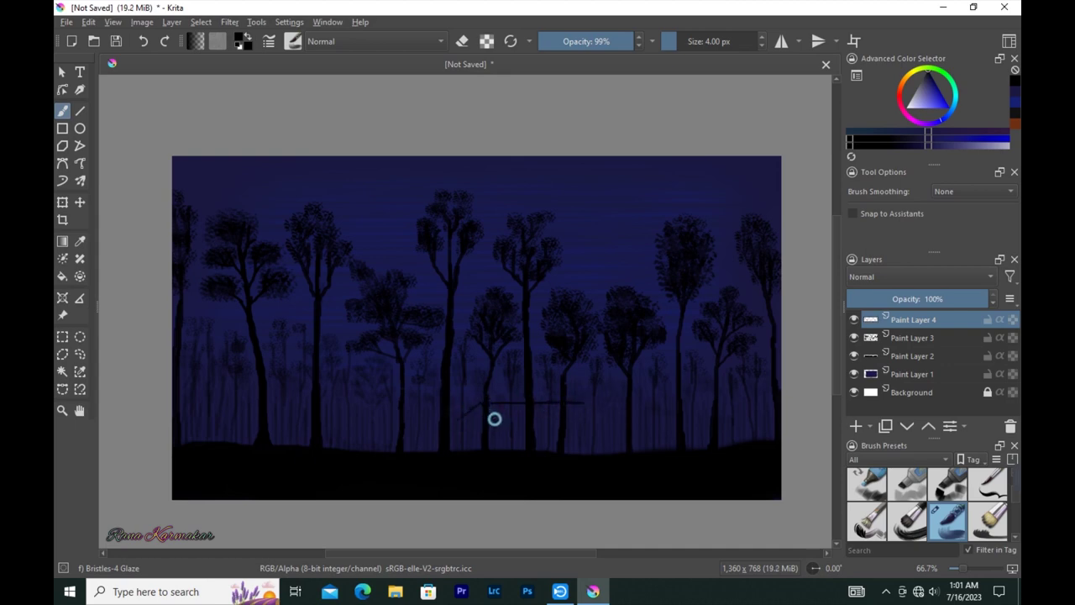
key("bracketleft")
key("bracketleft")
key("e")
key("bracketleft")
key("o")
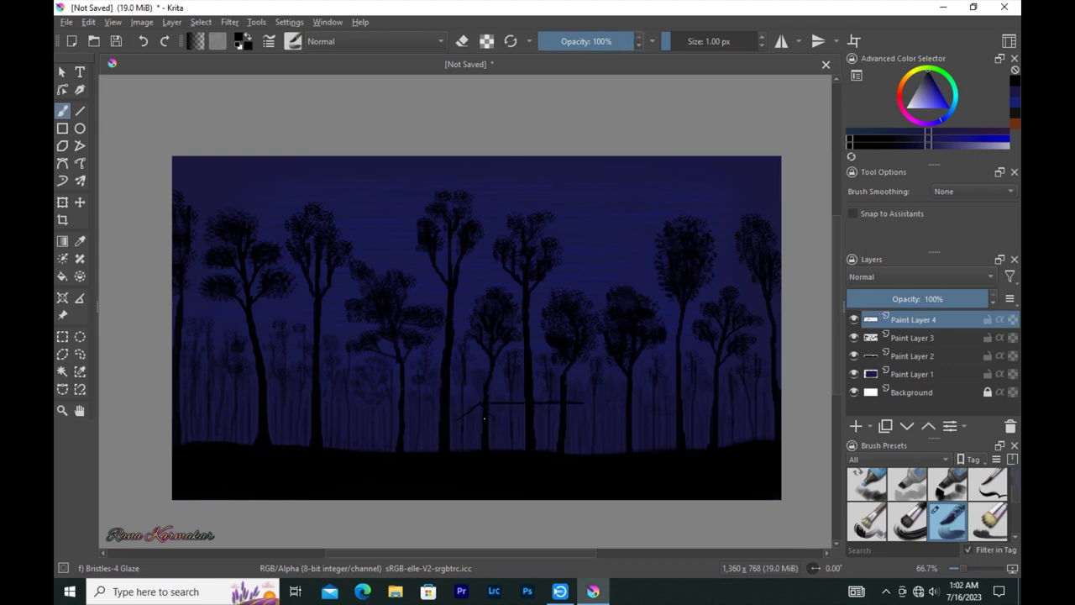
key("bracketleft")
key("bracketright")
key("bracketright")
key("bracketright")
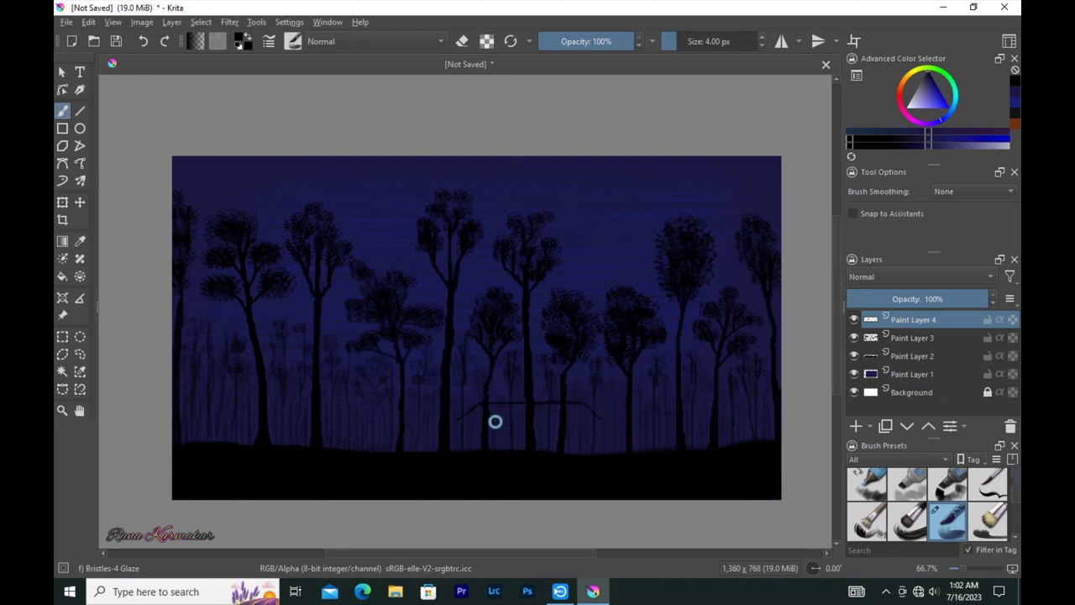
key("bracketleft")
scroll(504, 468, "up", 1)
scroll(427, 334, "up", 2)
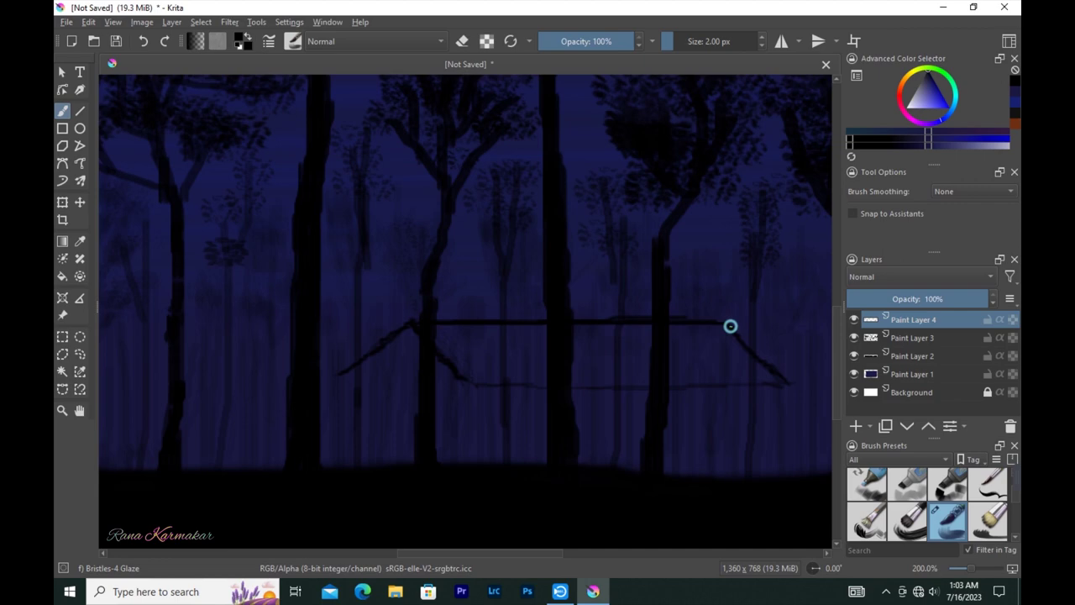
key("bracketright")
key("bracketright")
key("bracketright")
Thicken the house's lower roof line
left_click_drag(480, 384, 793, 384)
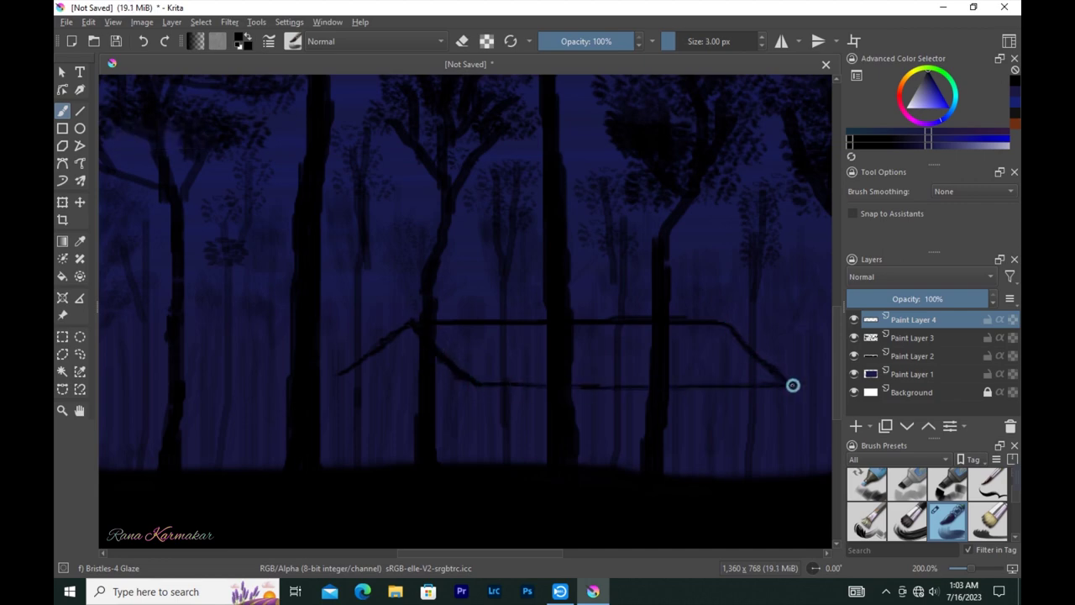
left_click_drag(482, 386, 642, 388)
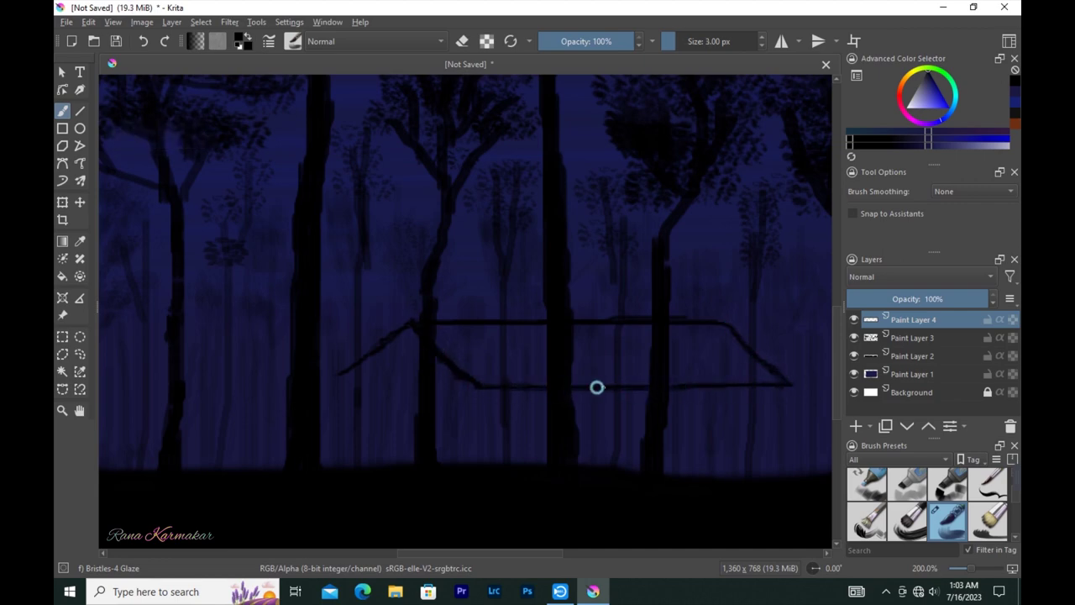
left_click_drag(571, 405, 565, 343)
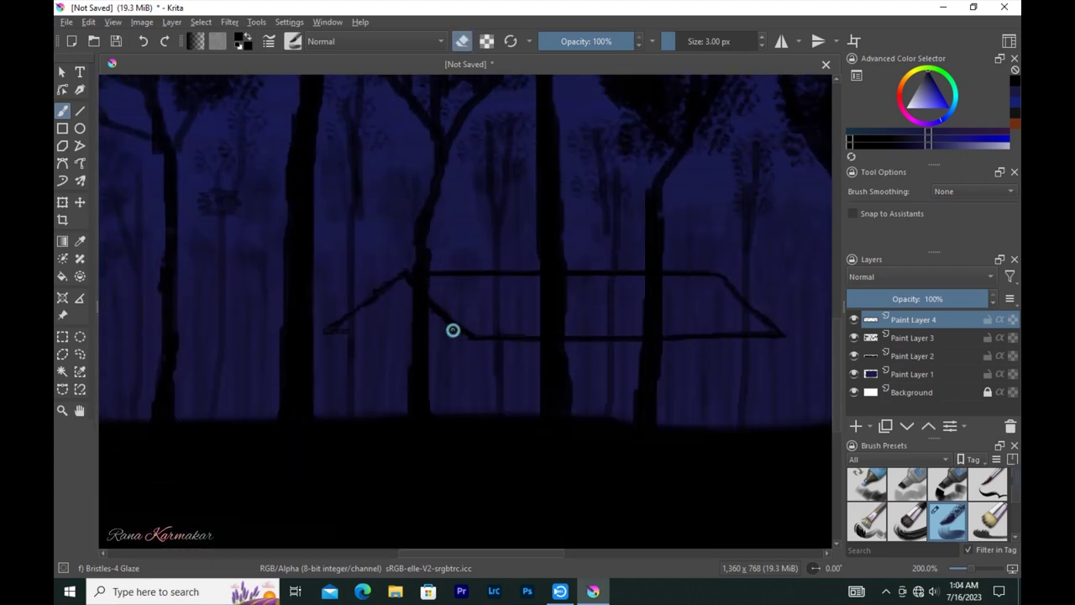
Draw the right wall, ground base line and a wall post, and pick magenta
left_click_drag(770, 398, 769, 414)
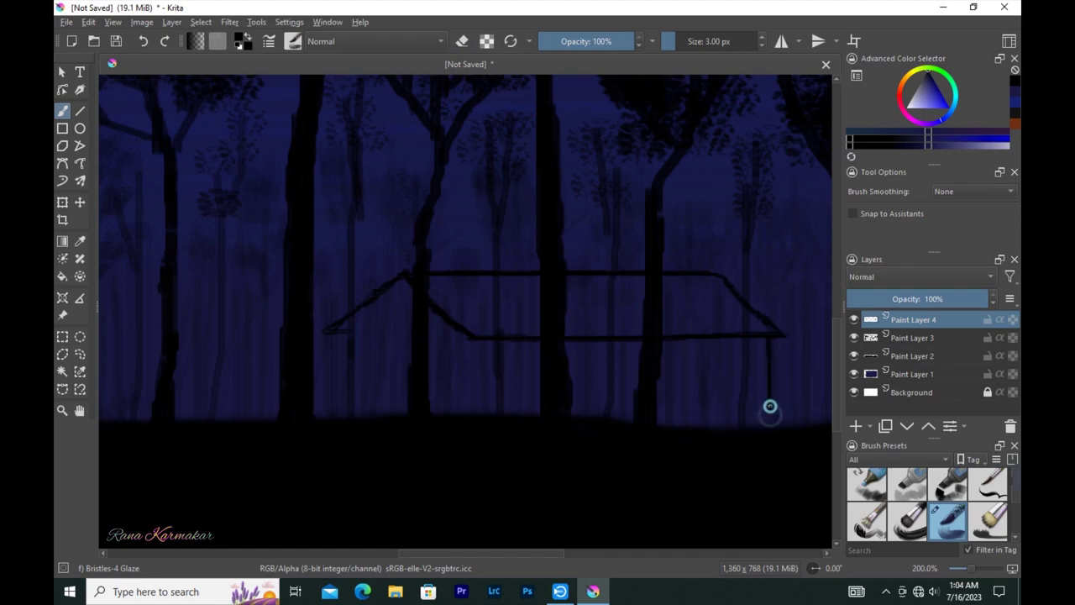
left_click_drag(657, 417, 777, 415)
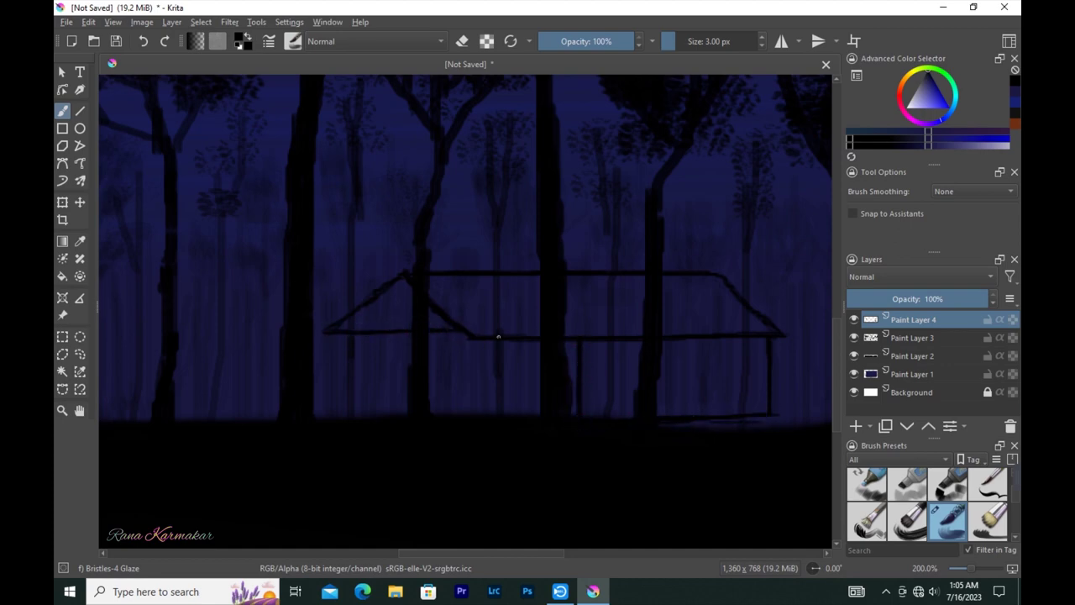
left_click_drag(494, 368, 494, 417)
left_click_drag(931, 79, 928, 73)
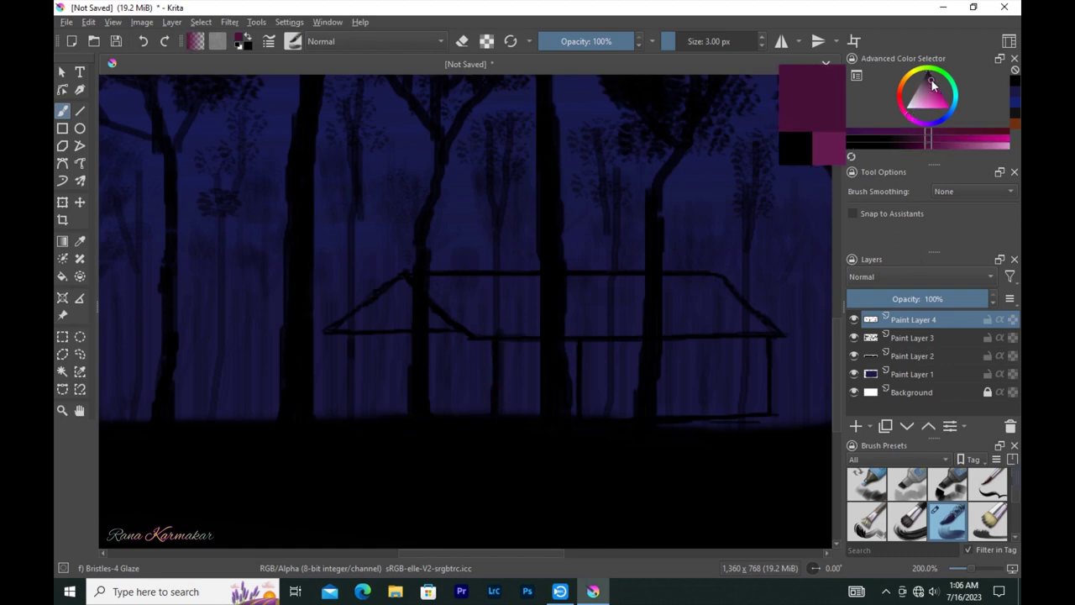
Paint the roof beam and wall outline in darker magenta with an 11 px brush
left_click_drag(928, 128, 921, 134)
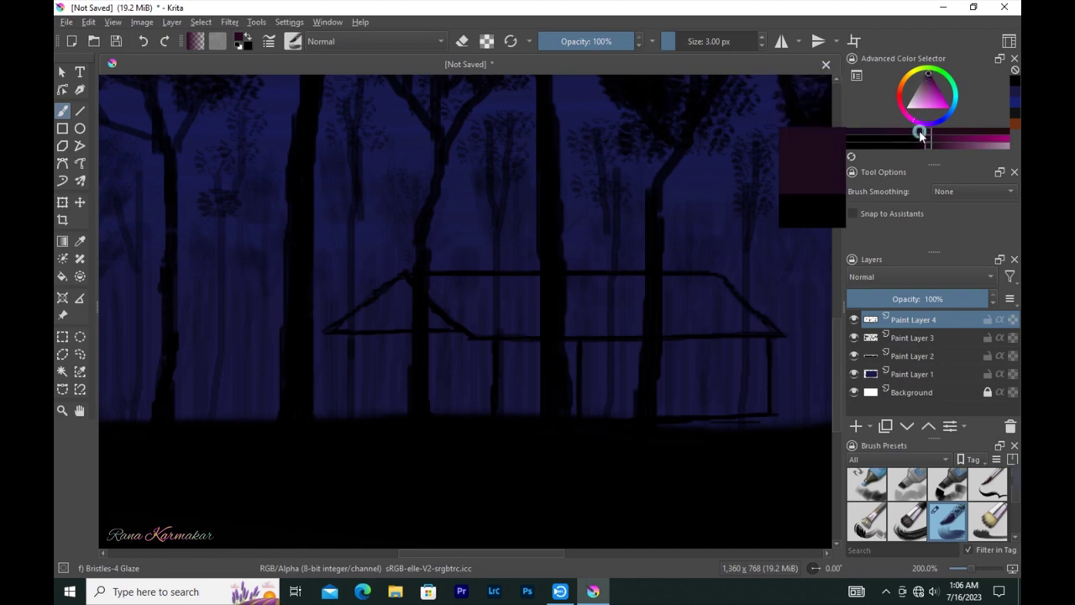
key("bracketright")
key("bracketright")
key("bracketright")
mouse_move(616, 345)
left_mouse_down()
mouse_move(698, 342)
mouse_move(584, 344)
left_mouse_up()
key("plus")
mouse_move(466, 370)
left_mouse_down()
mouse_move(715, 354)
mouse_move(726, 281)
mouse_move(475, 269)
mouse_move(634, 271)
left_mouse_up()
Zoom in and draw the first crossbarred window with a 4 px brush
key("plus")
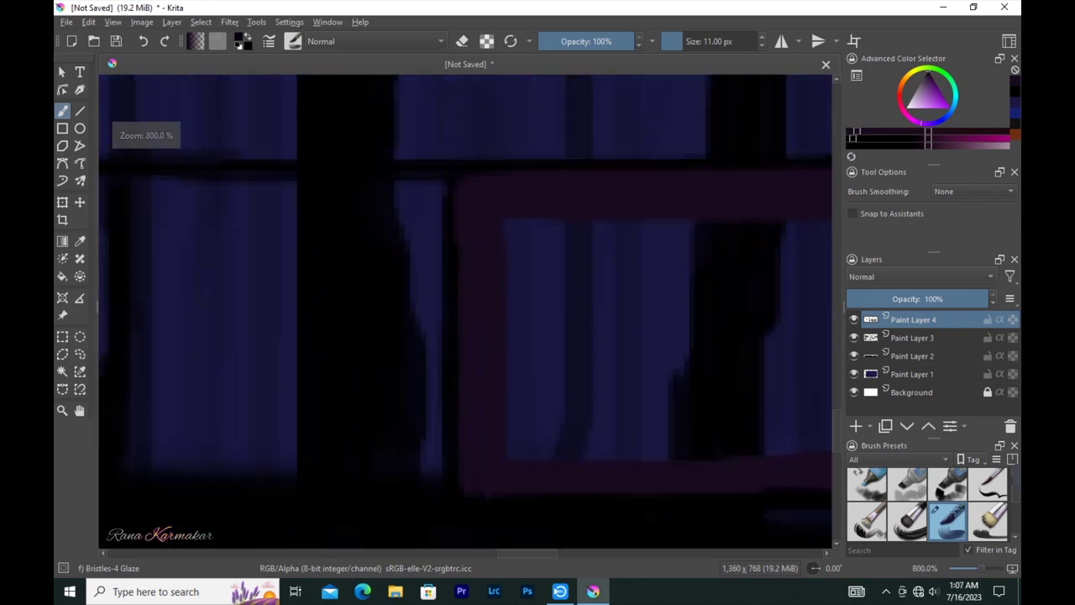
key("plus")
key("bracketleft")
key("bracketleft")
key("bracketleft")
key("bracketright")
left_click_drag(295, 283, 392, 265)
left_click_drag(400, 334, 322, 343)
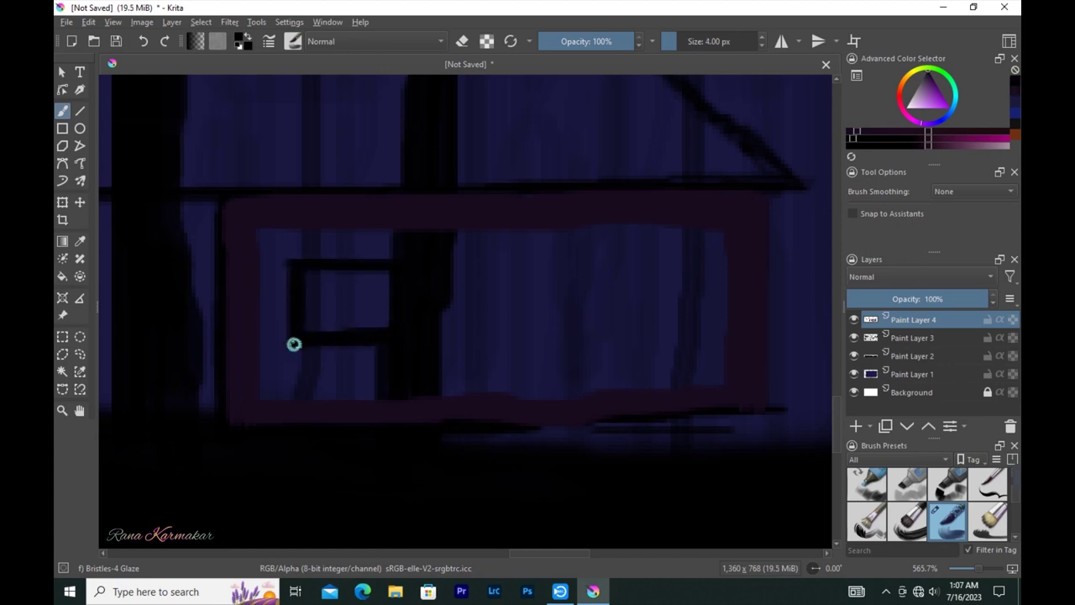
mouse_move(393, 301)
left_mouse_down()
mouse_move(307, 300)
mouse_move(350, 331)
left_mouse_up()
Draw the second and third paned windows, then sample the wall colour
mouse_move(578, 269)
left_mouse_down()
mouse_move(476, 300)
mouse_move(581, 269)
mouse_move(528, 326)
mouse_move(578, 307)
left_mouse_up()
mouse_move(620, 267)
left_mouse_down()
mouse_move(622, 330)
mouse_move(723, 324)
mouse_move(624, 340)
left_mouse_up()
left_click_drag(626, 300, 721, 300)
left_click_drag(673, 267, 673, 334)
left_click(331, 208, "ctrl")
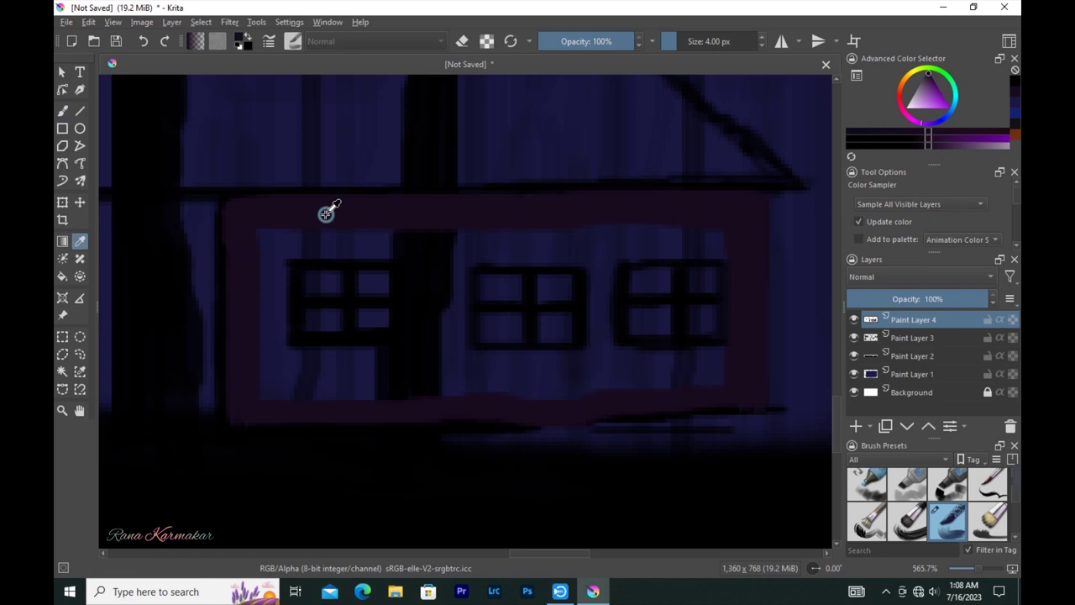
Cover the blue gaps between the windows and the strip beneath them with 6 px wall paint
key("bracketright")
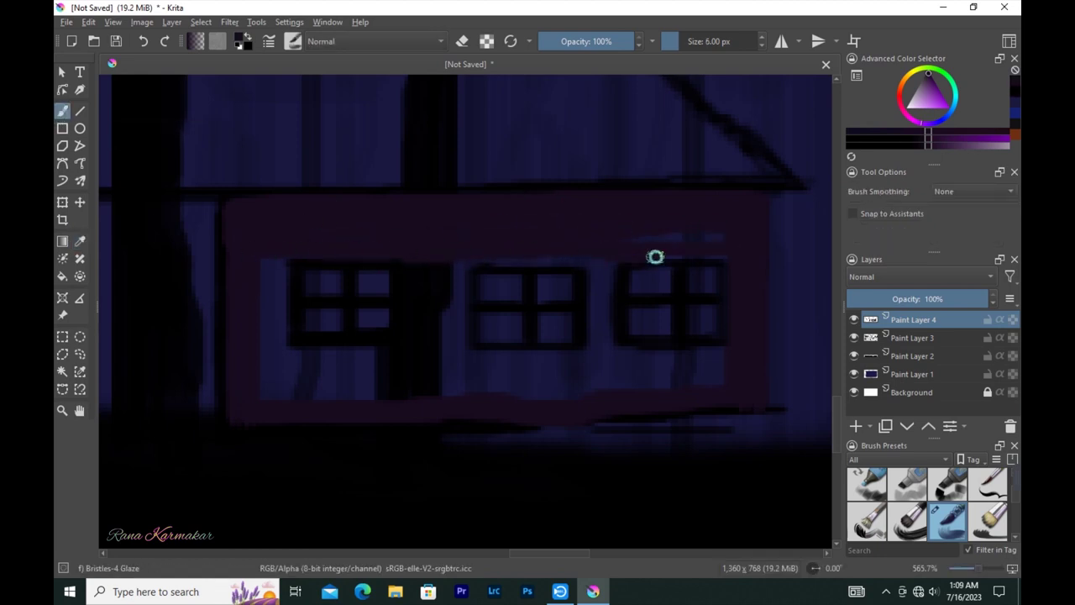
mouse_move(445, 262)
left_mouse_down()
mouse_move(456, 312)
mouse_move(434, 312)
mouse_move(420, 264)
mouse_move(408, 373)
left_mouse_up()
left_click_drag(456, 308, 461, 353)
left_click_drag(597, 305, 587, 353)
left_click_drag(610, 257, 610, 344)
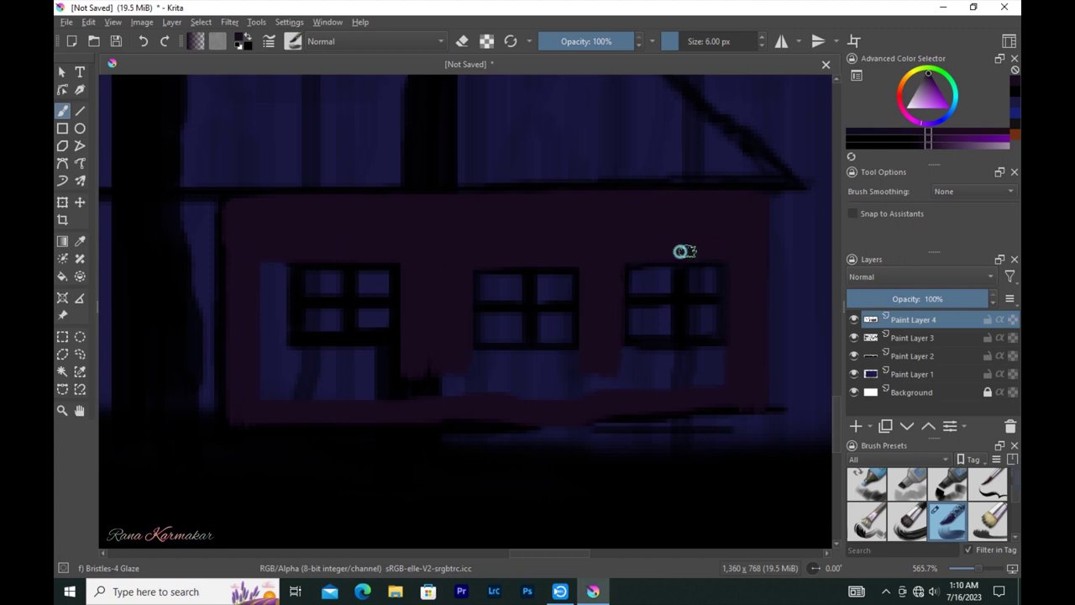
left_click_drag(727, 351, 727, 344)
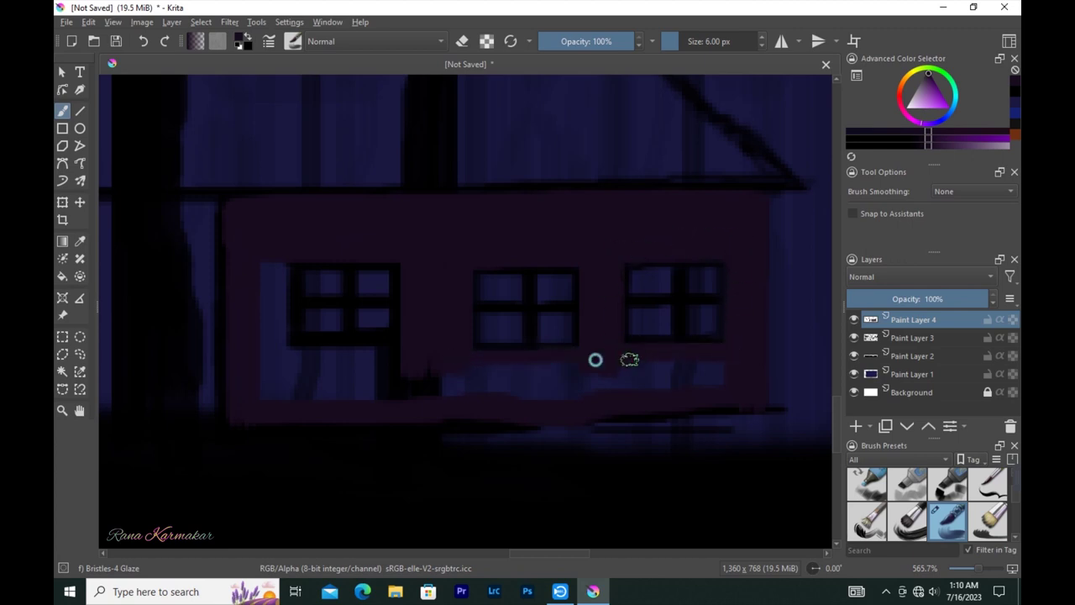
left_click_drag(439, 368, 266, 365)
mouse_move(419, 352)
left_mouse_down()
mouse_move(722, 375)
mouse_move(468, 370)
mouse_move(239, 343)
left_mouse_up()
Darken the middle window's side edges with the Basic-5 Size round brush
key("bracketright")
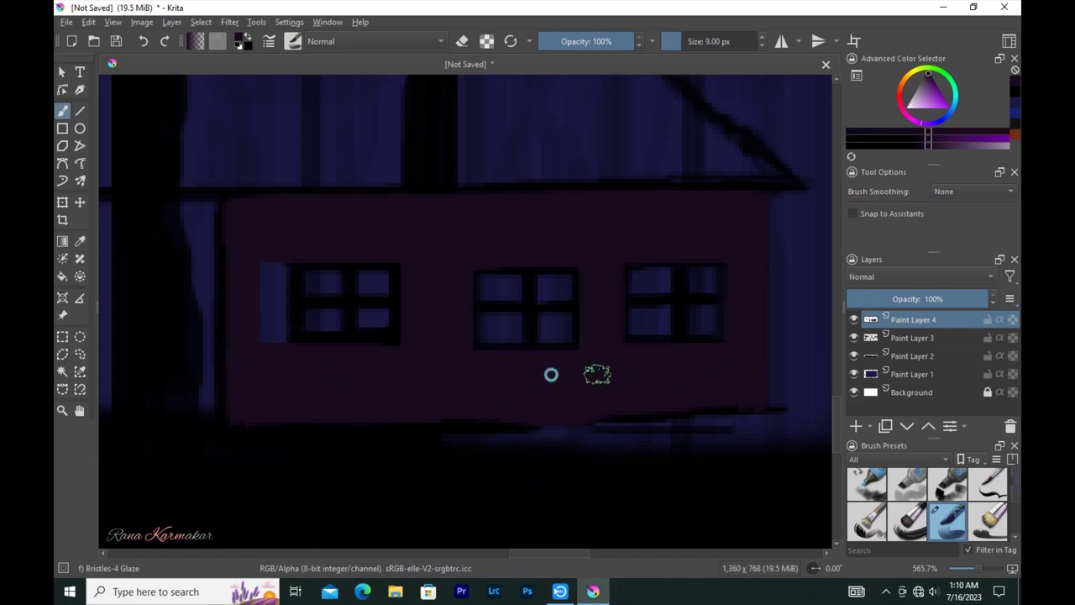
left_click(293, 41)
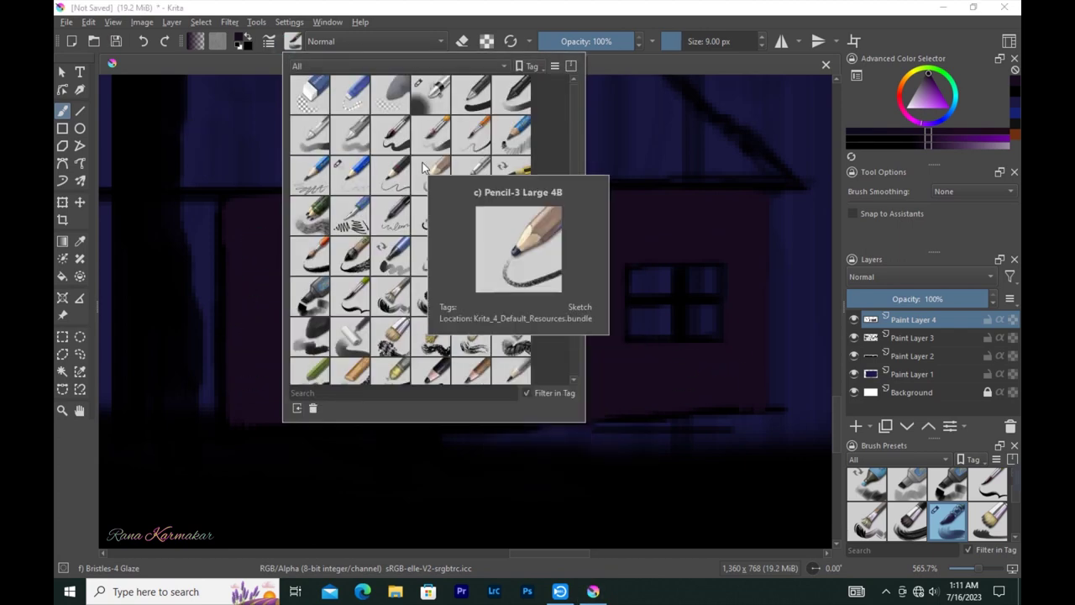
left_click(392, 137)
left_click_drag(473, 269, 473, 337)
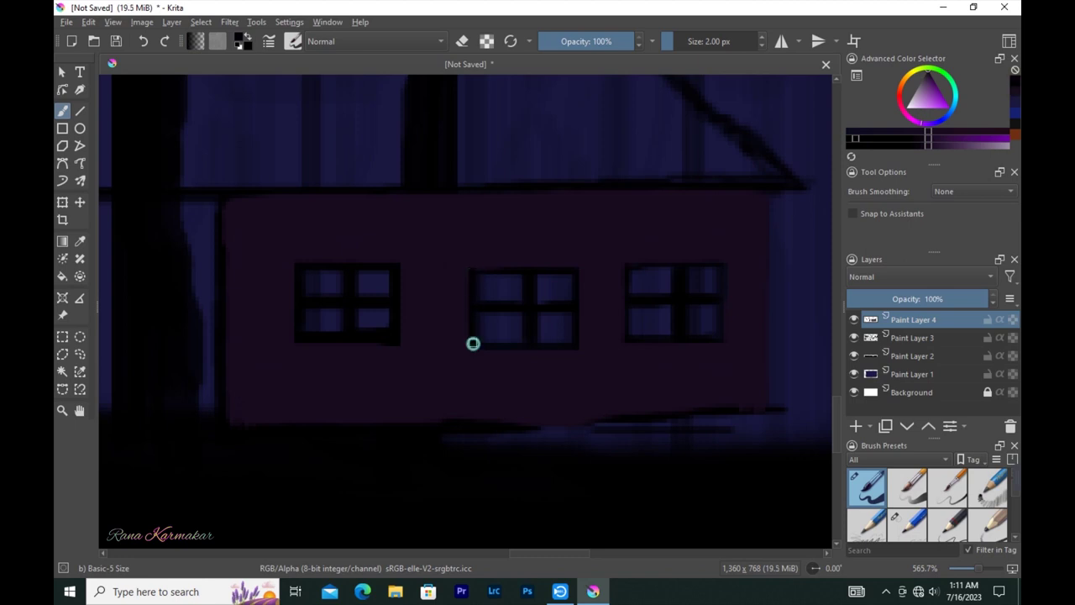
key("bracketright")
left_click_drag(580, 273, 577, 343)
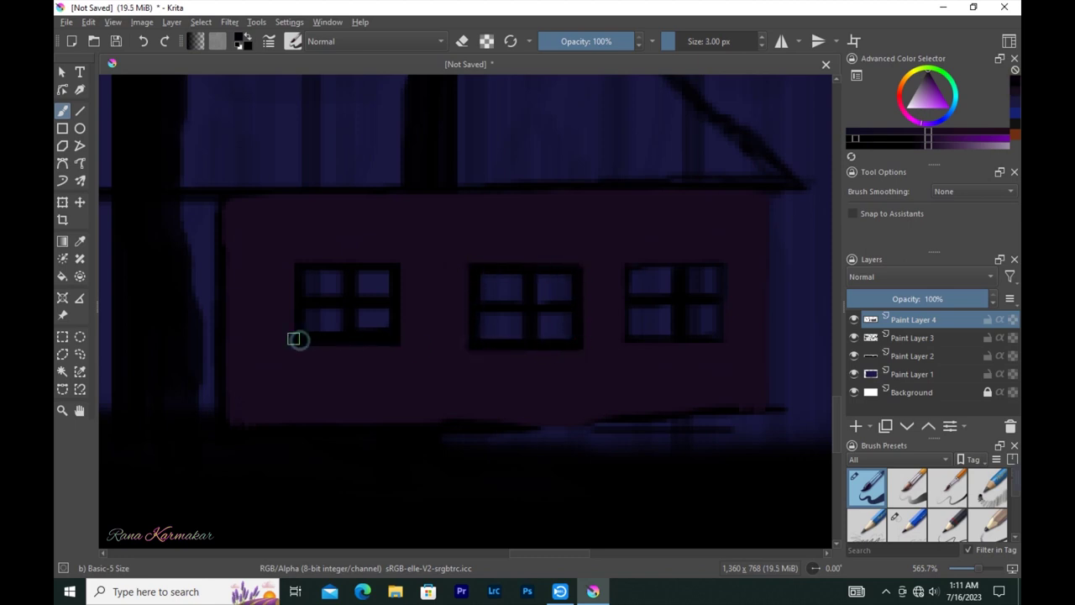
Erase along the left window's edge and outline the right window's frame
key("e")
left_click_drag(289, 267, 288, 318)
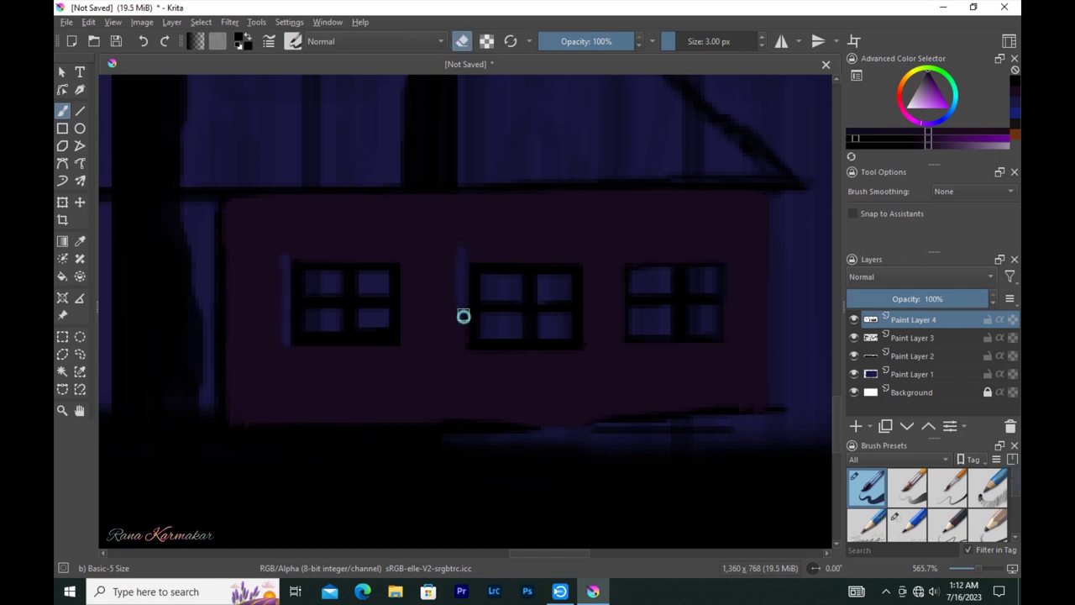
left_click(462, 41)
mouse_move(732, 257)
left_mouse_down()
mouse_move(631, 261)
mouse_move(626, 348)
left_mouse_up()
mouse_move(725, 331)
left_mouse_down()
mouse_move(660, 344)
mouse_move(734, 258)
left_mouse_up()
key("e")
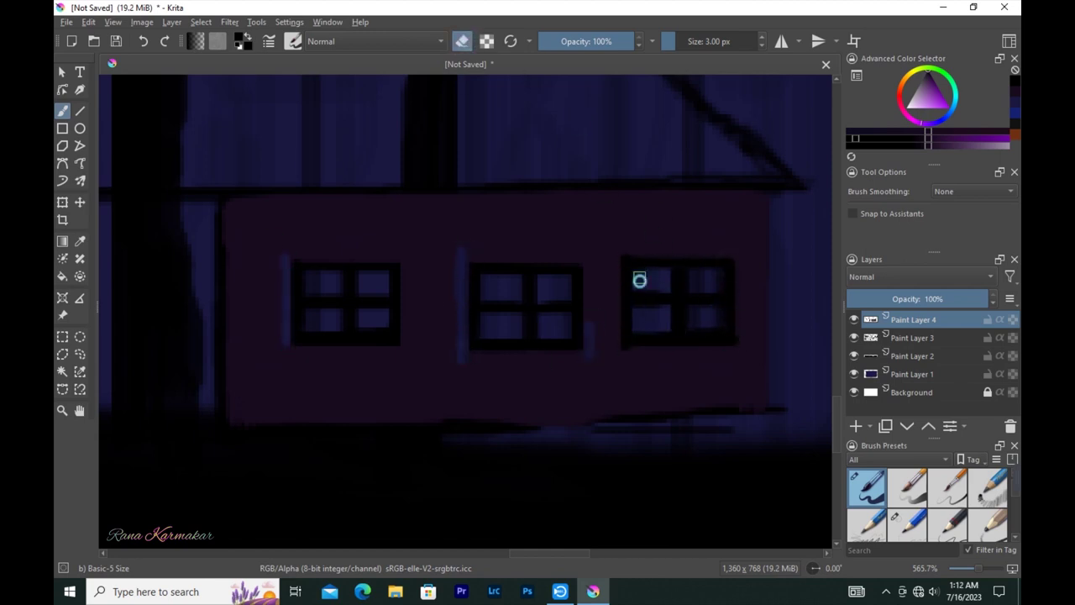
Thicken a window's bottom frame and cover the light streaks with the Ink-2 Fineliner
left_click(293, 41)
left_click(526, 180)
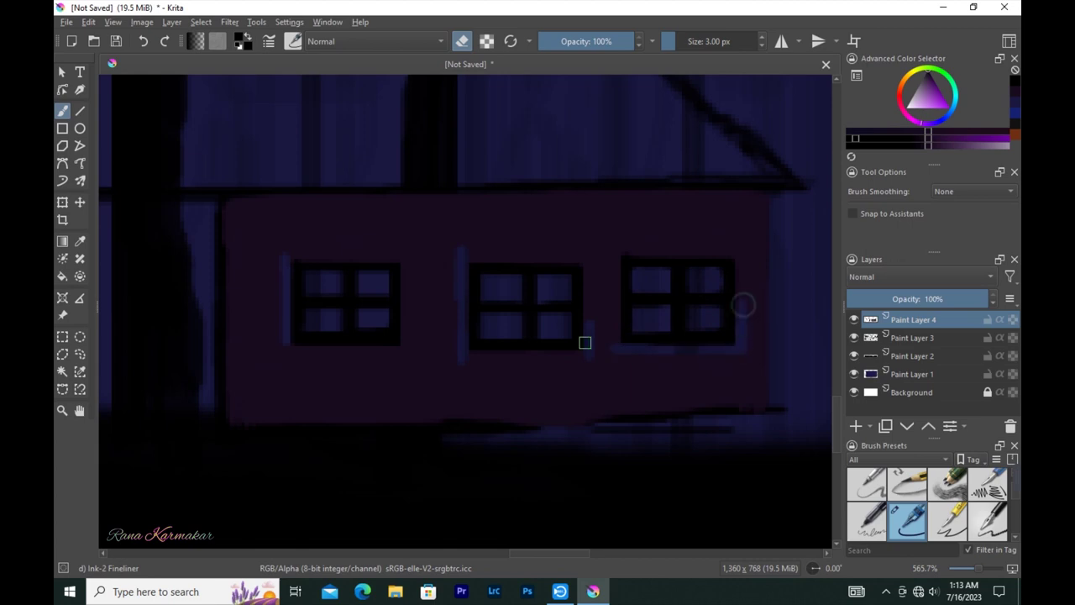
mouse_move(363, 328)
left_mouse_down()
mouse_move(336, 319)
mouse_move(395, 352)
left_mouse_up()
key("e")
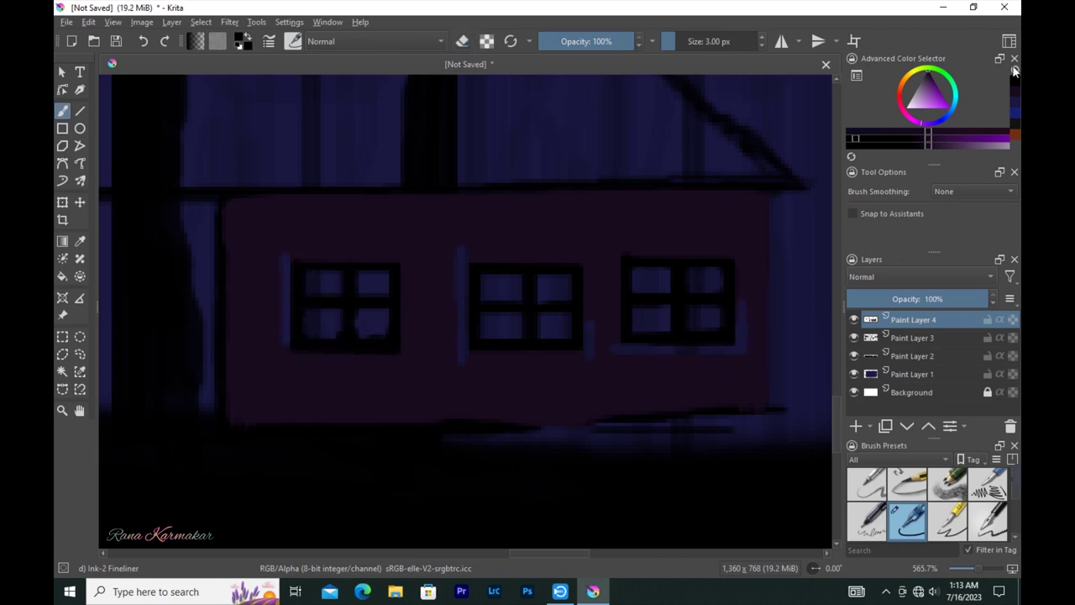
key("bracketright")
key("bracketright")
key("bracketright")
left_click_drag(460, 353, 451, 353)
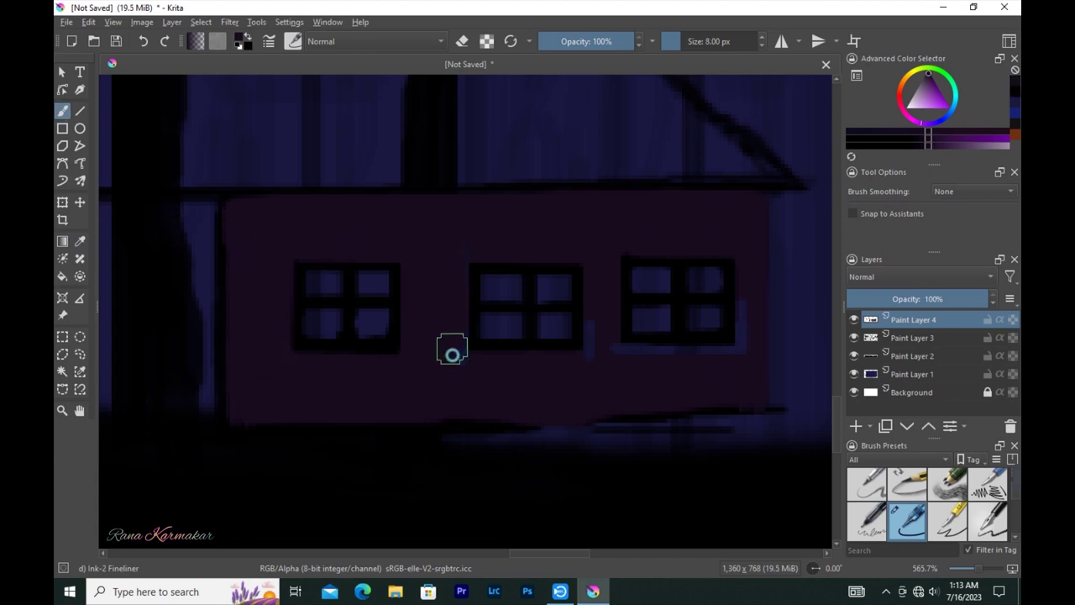
left_click_drag(743, 353, 749, 305)
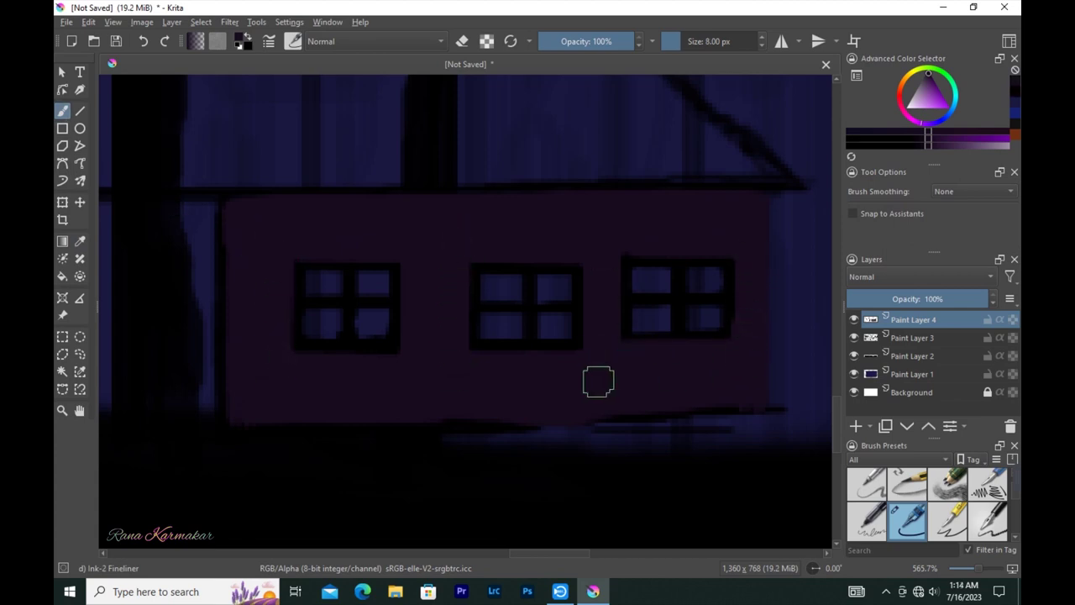
Set up a light pink Line tool with a thin 3 px brush for the stripes
left_click(949, 147)
key("v")
key("bracketleft")
left_click_drag(260, 191, 260, 420)
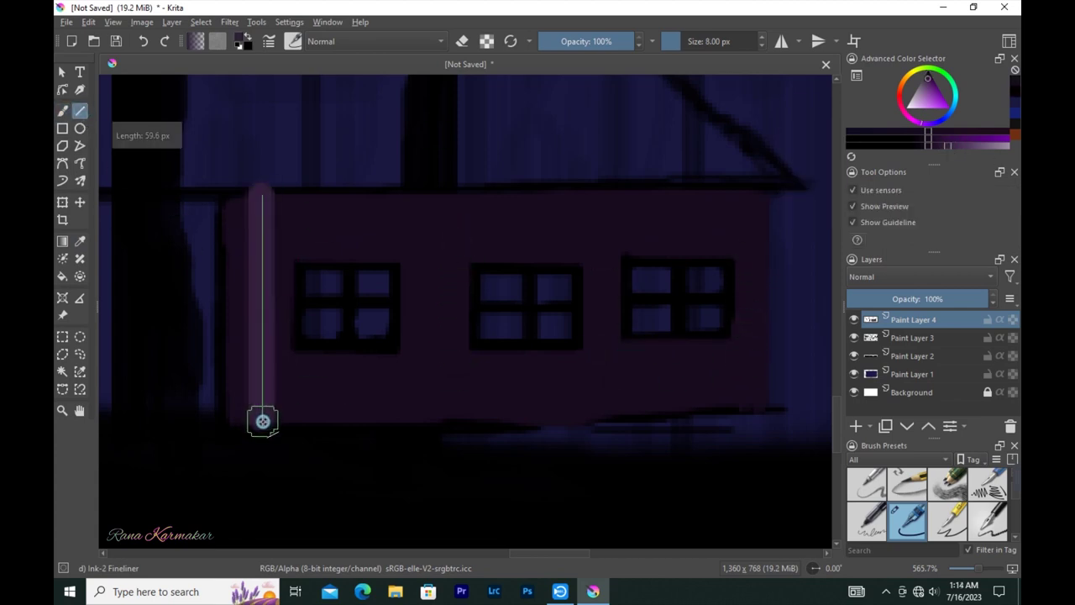
key("ctrl+z")
key("bracketleft")
Draw pink vertical stripes at the wall's left end and around the left window
mouse_move(257, 195)
left_mouse_down()
mouse_move(257, 422)
mouse_move(281, 194)
mouse_move(310, 356)
left_mouse_up()
mouse_move(360, 194)
left_mouse_down()
mouse_move(362, 420)
mouse_move(335, 260)
left_mouse_up()
left_click_drag(335, 356, 335, 420)
left_click_drag(389, 193, 389, 261)
left_click_drag(389, 358, 389, 423)
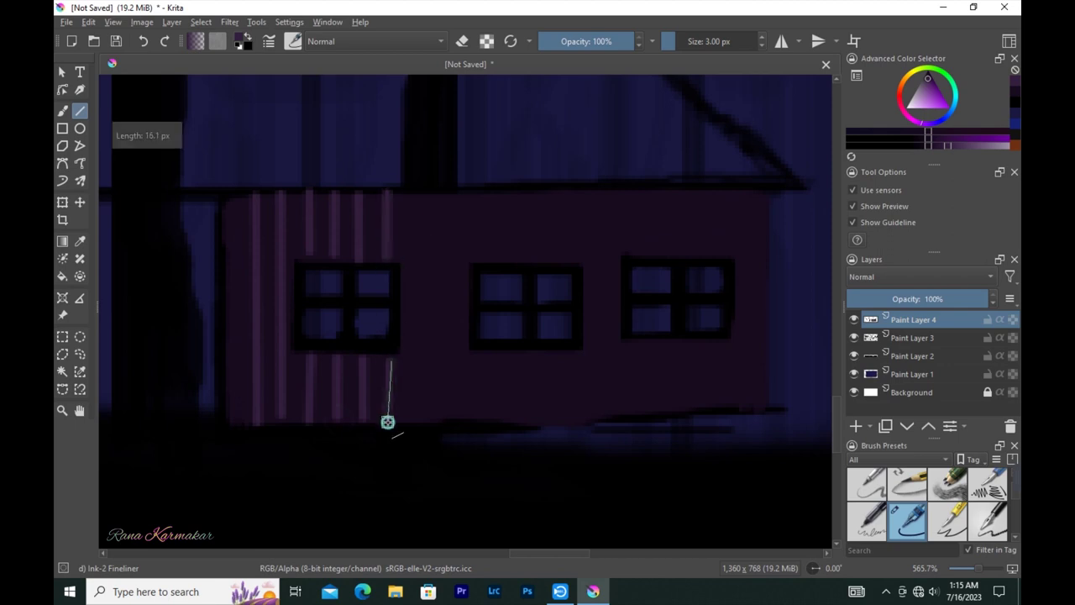
mouse_move(415, 193)
left_mouse_down()
mouse_move(415, 423)
mouse_move(444, 225)
mouse_move(444, 423)
left_mouse_up()
left_click_drag(471, 188, 470, 262)
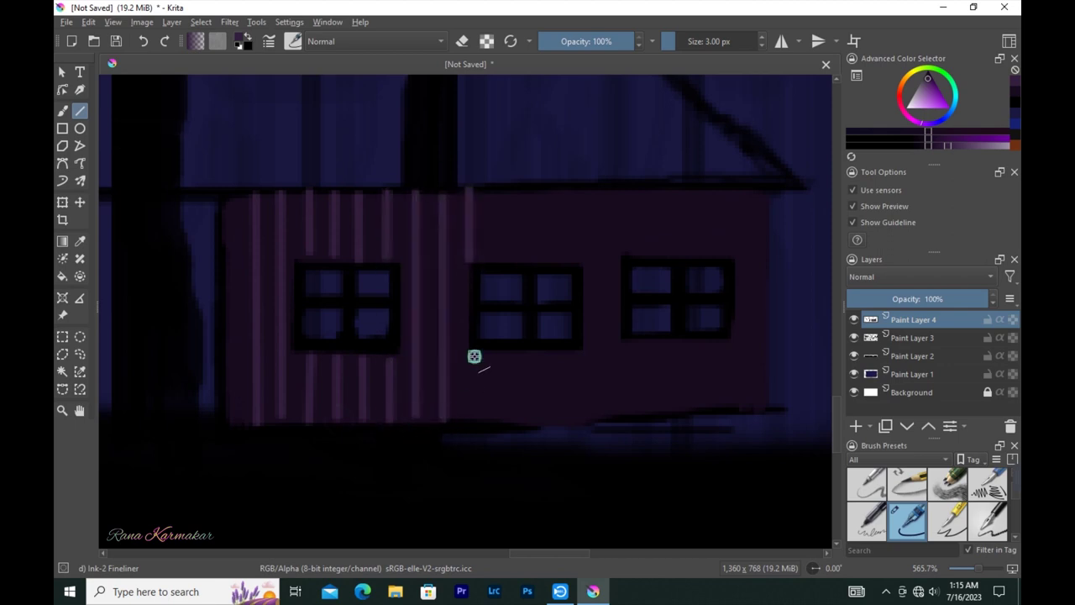
left_click_drag(470, 357, 470, 421)
Add pink vertical stripes above and below the middle window
left_click_drag(508, 190, 510, 268)
left_click_drag(509, 357, 511, 423)
left_click_drag(541, 192, 542, 259)
left_click_drag(543, 353, 543, 420)
left_click_drag(574, 188, 574, 259)
left_click_drag(576, 353, 576, 416)
Add pink stripes around the right window and full-height stripes at the wall's right end
mouse_move(599, 188)
left_mouse_down()
mouse_move(599, 412)
mouse_move(628, 255)
left_mouse_up()
left_click_drag(628, 343, 630, 415)
left_click_drag(664, 190, 664, 260)
left_click_drag(666, 340, 665, 410)
left_click_drag(702, 188, 702, 265)
left_click_drag(702, 340, 703, 410)
left_click_drag(729, 190, 728, 262)
left_click_drag(730, 339, 730, 412)
left_click_drag(747, 188, 748, 411)
Return to the Freehand Brush and zoom to check the striped wall
scroll(546, 481, "down", 3)
scroll(546, 480, "up", 3)
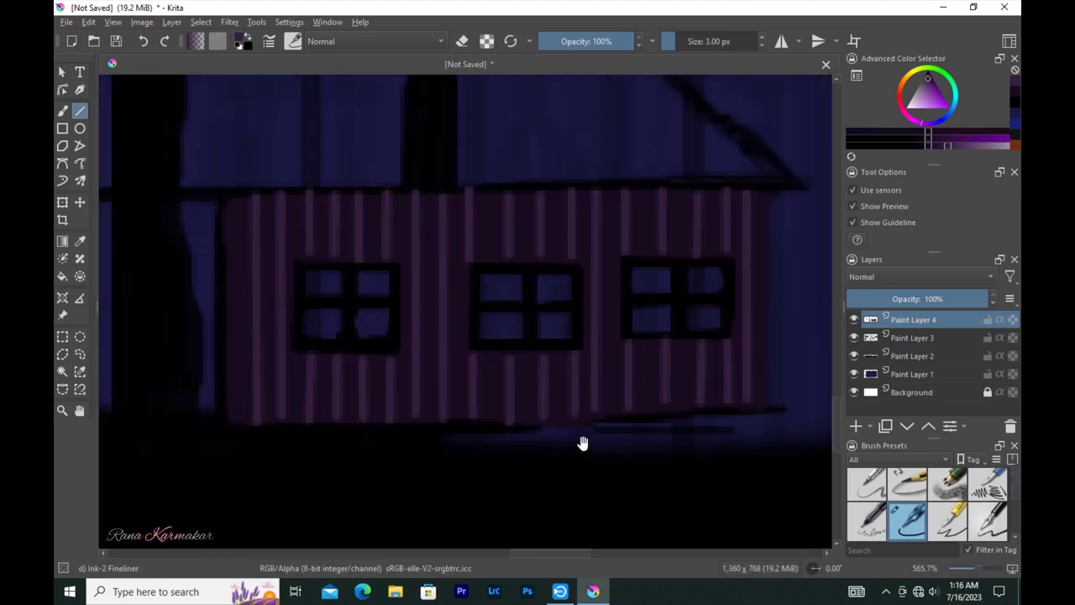
key("b")
scroll(427, 503, "up", 1)
scroll(427, 503, "down", 2)
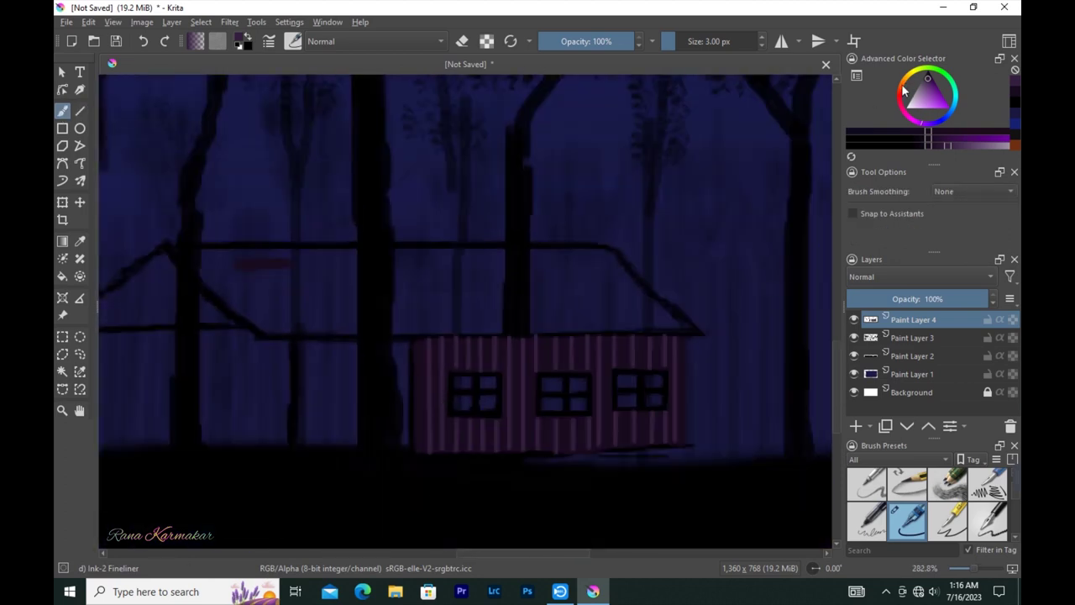
Paint a dark warm band across the roof and along its ridge with the 8 px brush
left_click(928, 76)
left_click_drag(411, 282, 578, 282)
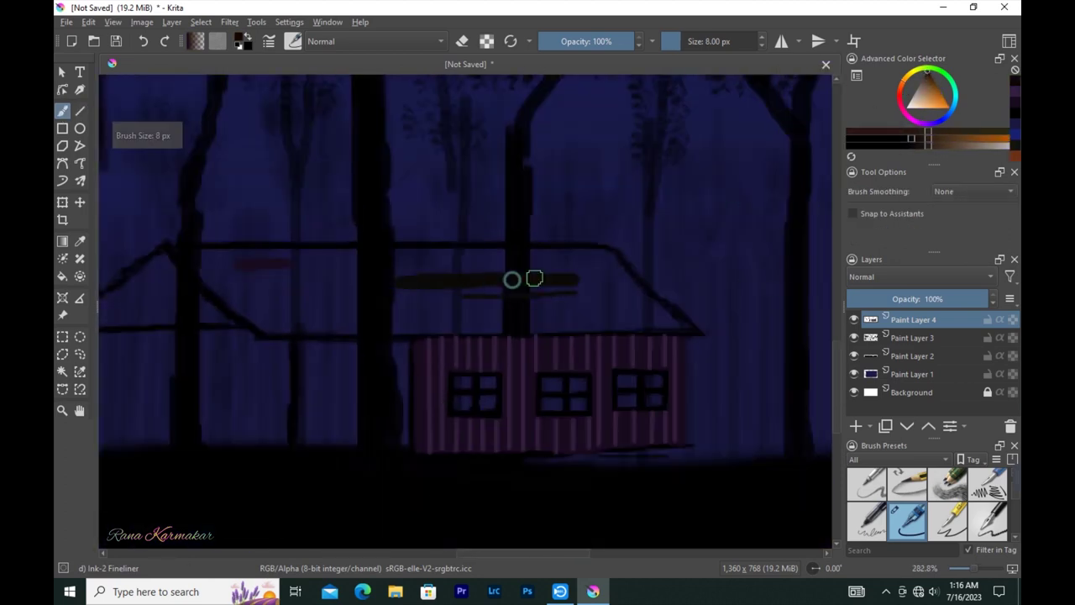
left_click_drag(241, 254, 468, 250)
mouse_move(244, 253)
left_mouse_down()
mouse_move(658, 247)
mouse_move(554, 272)
mouse_move(277, 262)
mouse_move(379, 283)
mouse_move(312, 303)
mouse_move(487, 322)
mouse_move(380, 305)
mouse_move(619, 319)
mouse_move(546, 304)
mouse_move(672, 269)
mouse_move(702, 303)
mouse_move(538, 329)
left_mouse_up()
scroll(702, 303, "up", 1)
With a 5 px brush, darken the lower right edge and smooth the roof's diagonal edges
key("bracketleft")
key("bracketleft")
key("bracketleft")
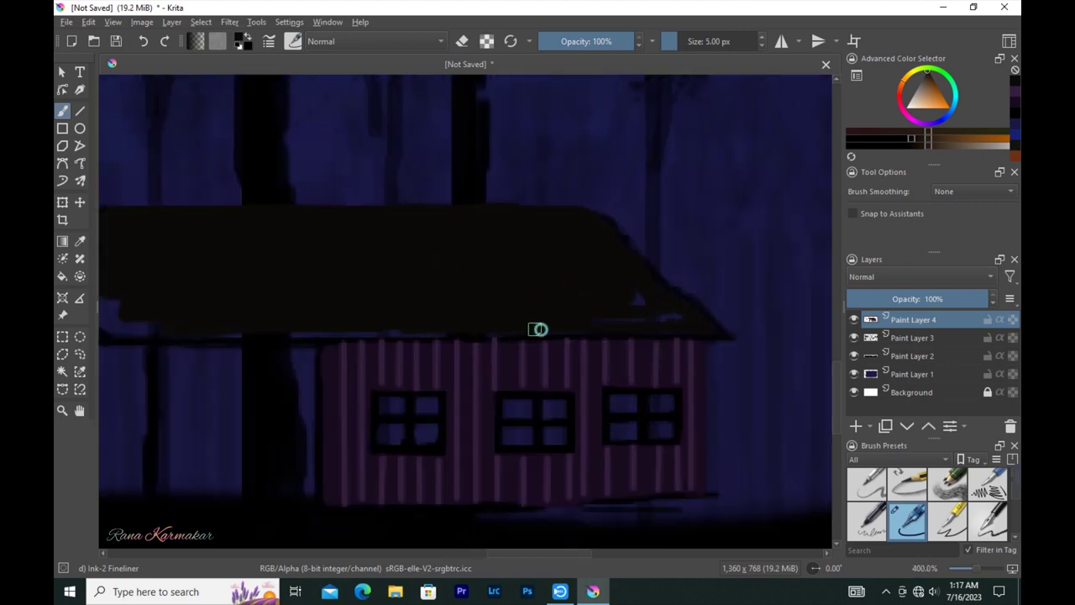
mouse_move(684, 335)
left_mouse_down()
mouse_move(622, 314)
mouse_move(647, 288)
left_mouse_up()
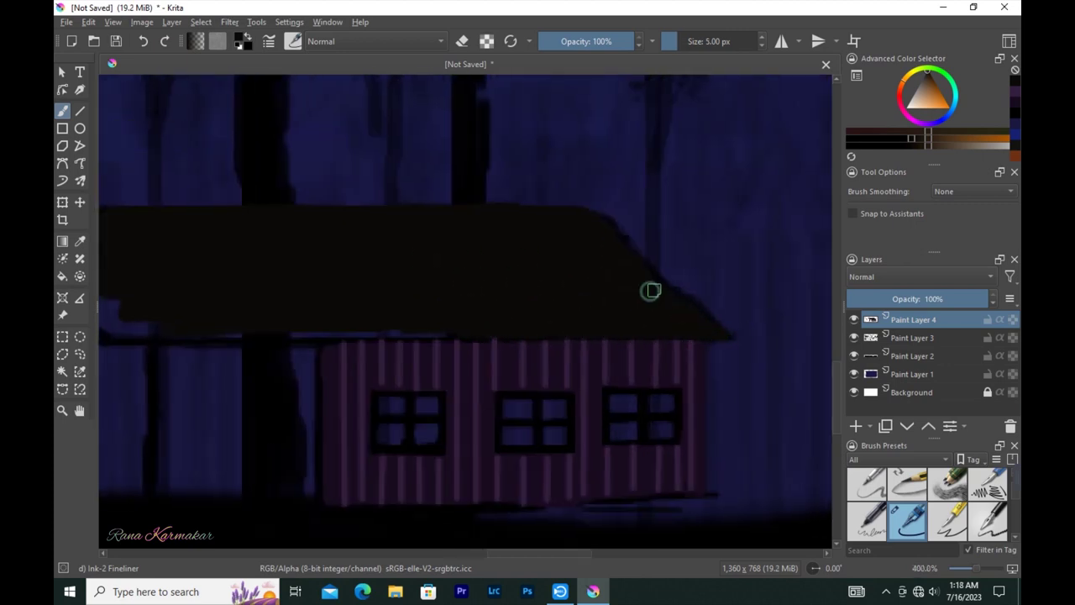
scroll(681, 299, "up", 1)
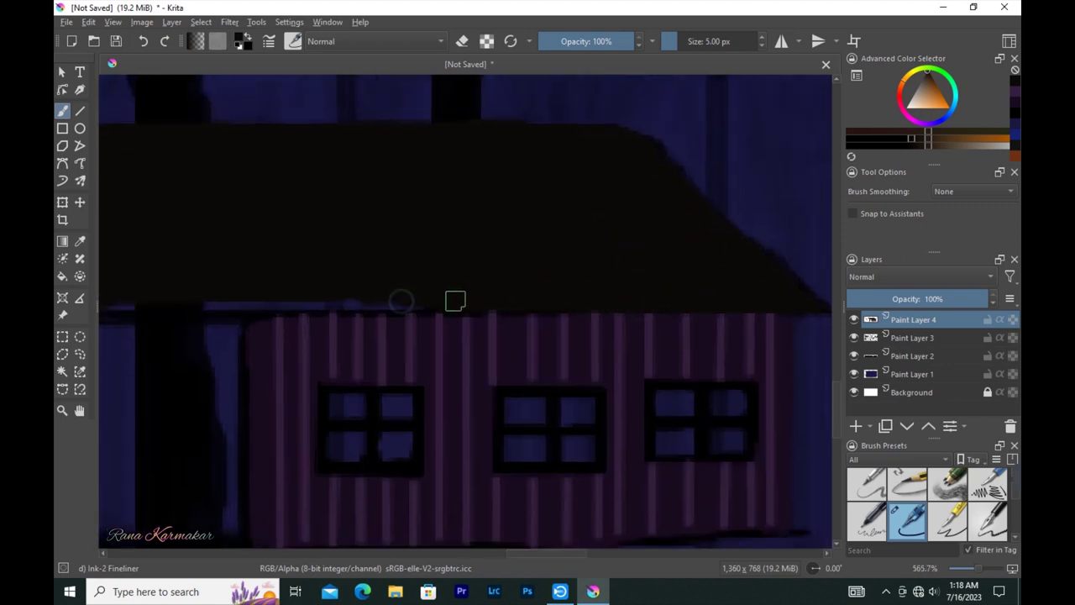
scroll(420, 295, "left", 3)
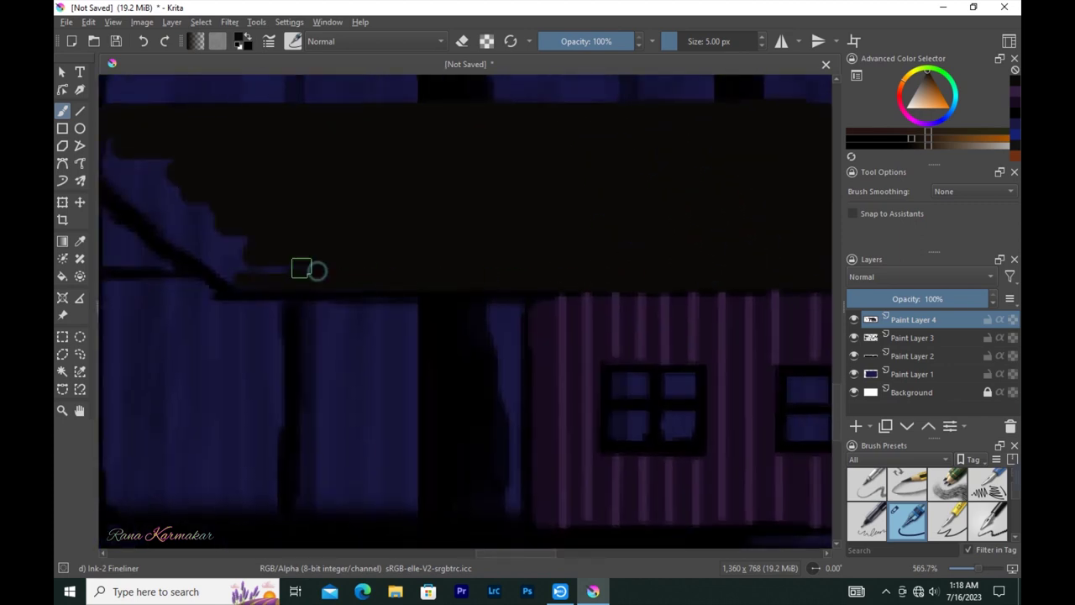
scroll(252, 253, "left", 3)
mouse_move(237, 145)
left_mouse_down()
mouse_move(341, 211)
mouse_move(389, 291)
mouse_move(293, 177)
mouse_move(443, 272)
left_mouse_up()
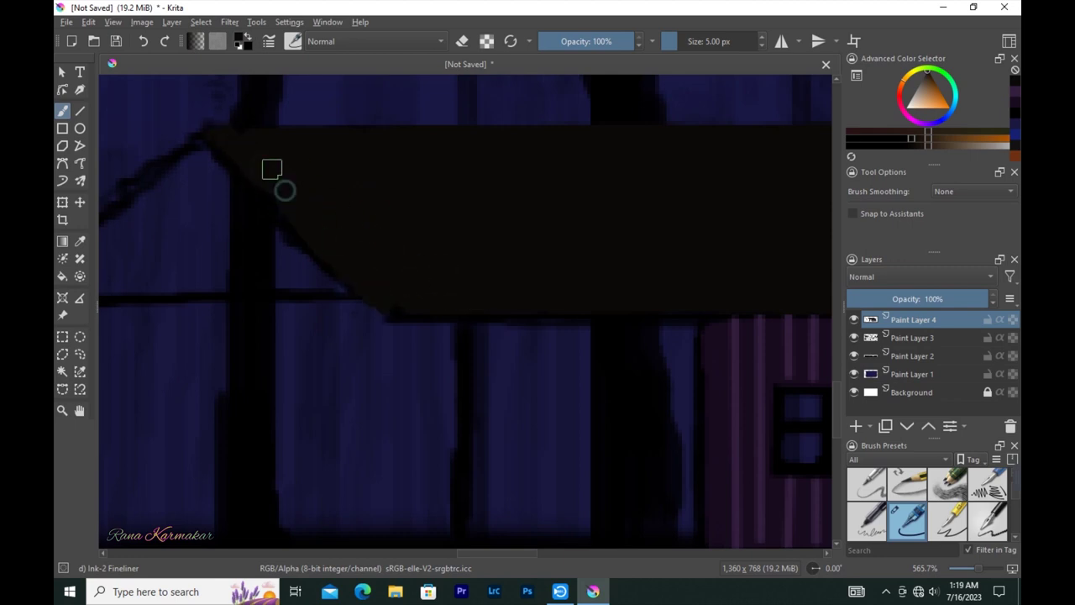
left_click_drag(219, 136, 286, 209)
scroll(300, 201, "up", 1)
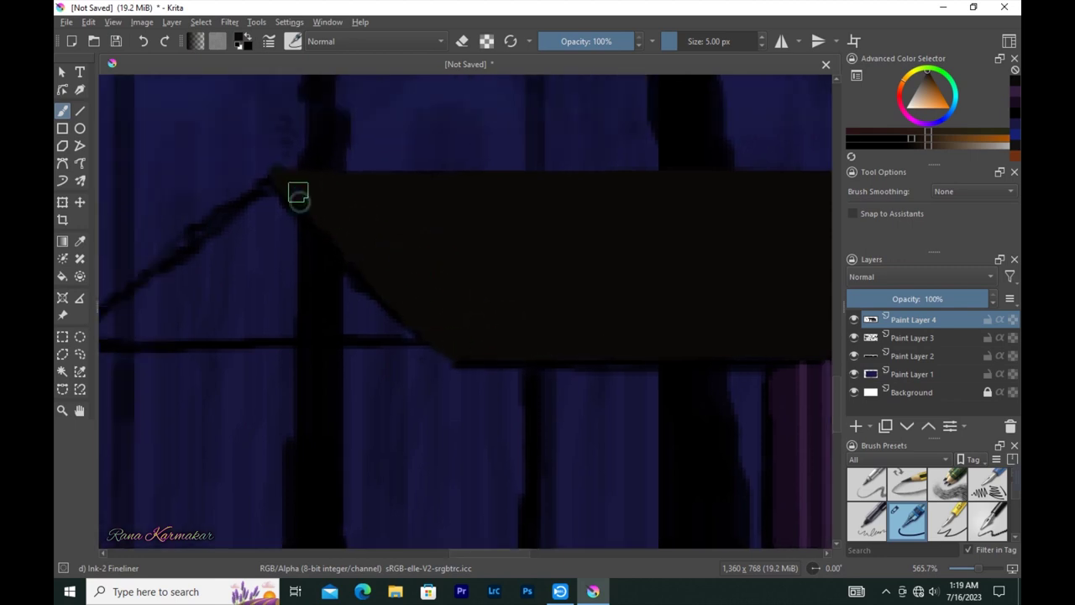
scroll(479, 208, "down", 3)
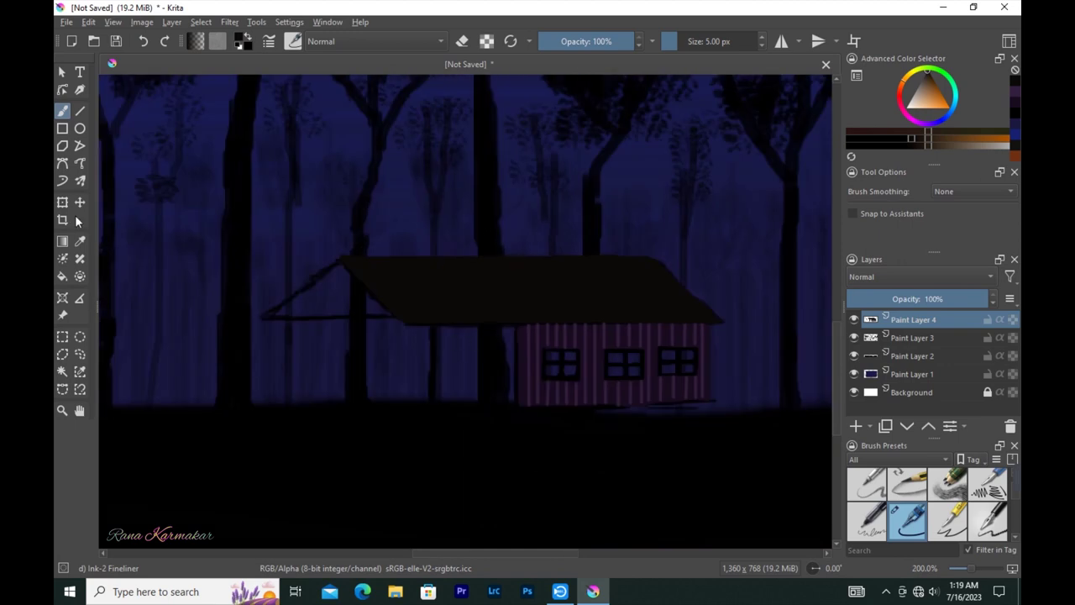
Paint a purple band along the eave and a thin dark door post
left_click(440, 330, "ctrl")
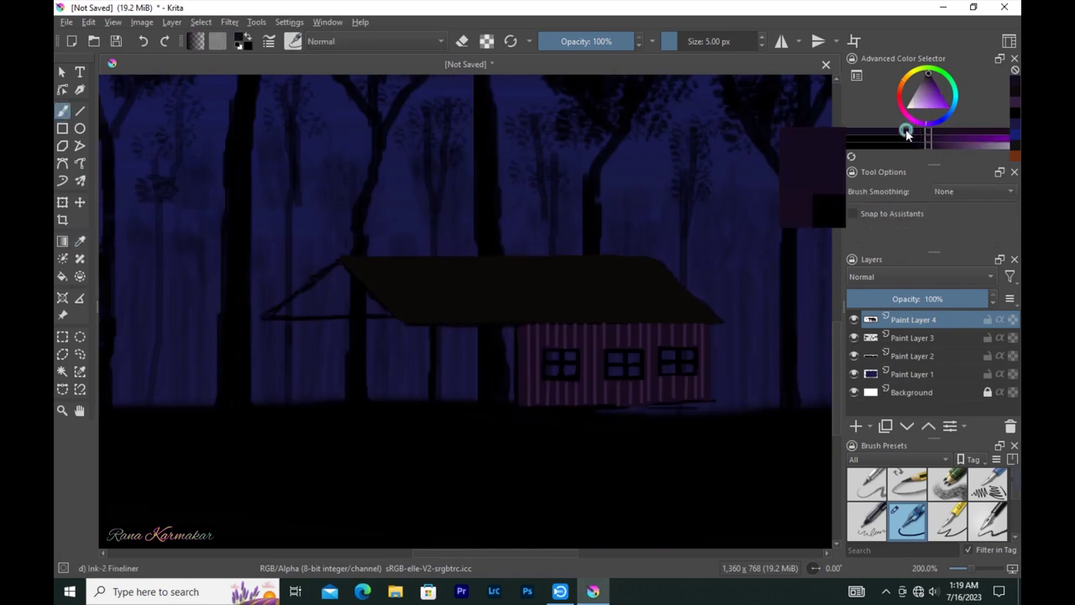
scroll(456, 336, "up", 3)
left_click_drag(437, 289, 530, 288)
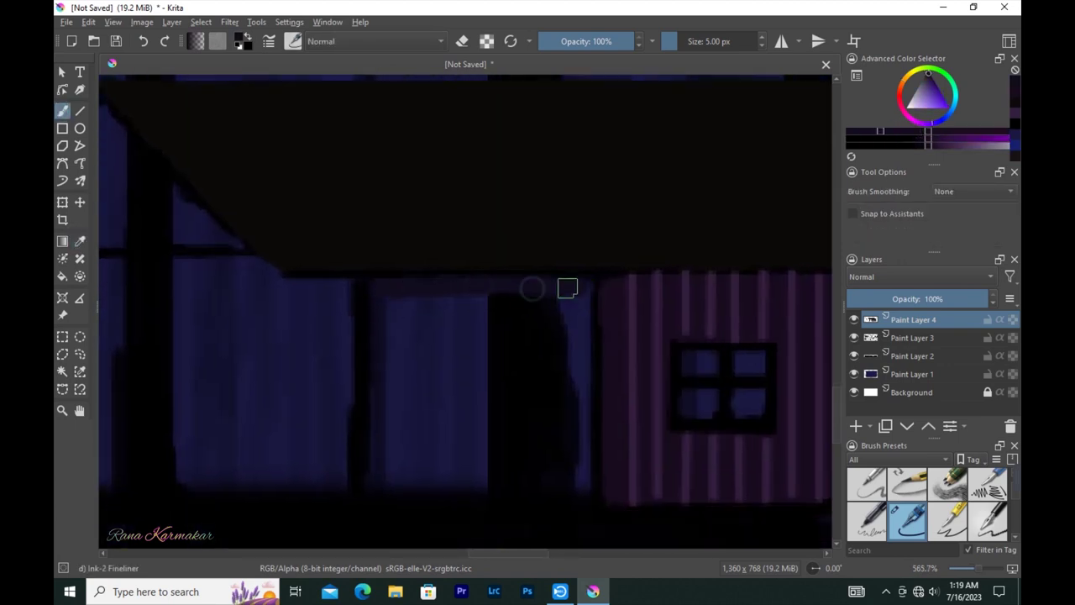
scroll(588, 401, "down", 3)
key("bracketleft")
key("bracketleft")
key("bracketleft")
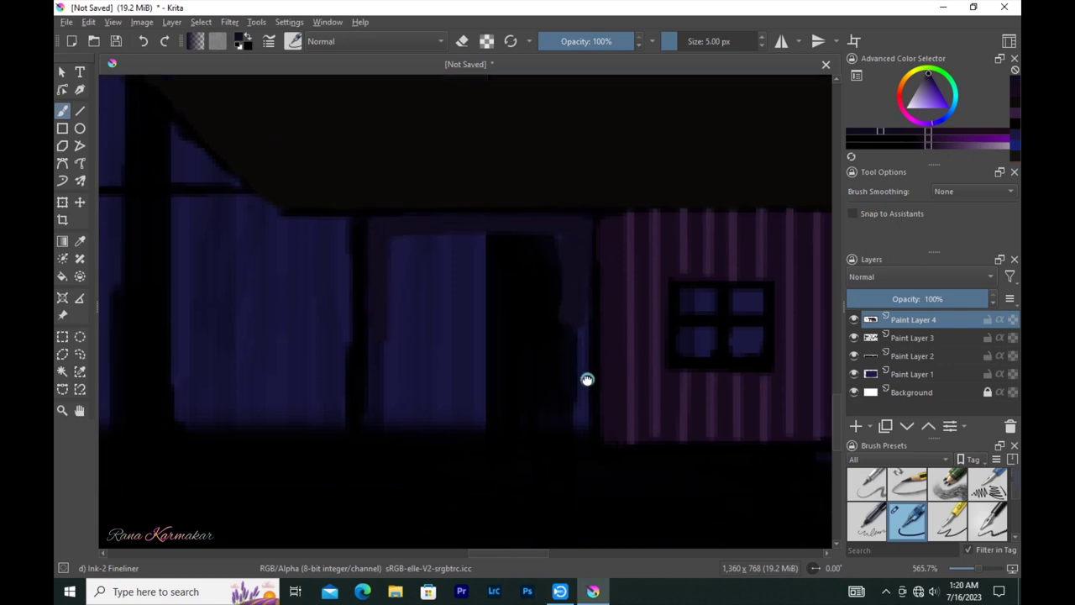
left_click_drag(444, 273, 445, 424)
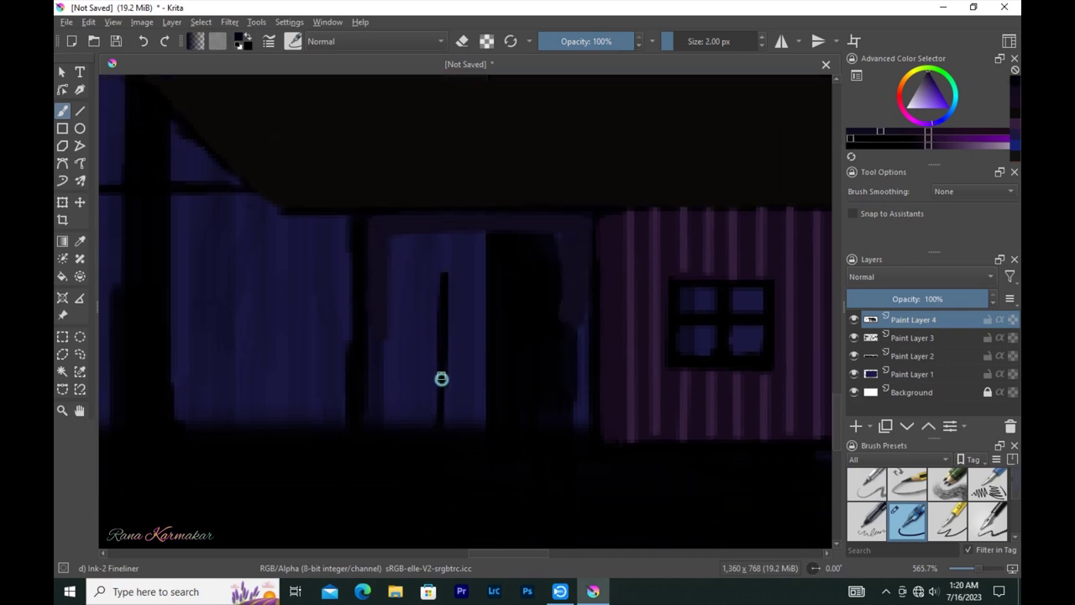
Paint dark purple under the eave and on the wall either side of the door
left_click(878, 136)
key("bracketright")
key("bracketright")
key("bracketright")
left_click_drag(396, 243, 555, 242)
mouse_move(413, 290)
left_mouse_down()
mouse_move(425, 415)
mouse_move(380, 395)
mouse_move(426, 367)
left_mouse_up()
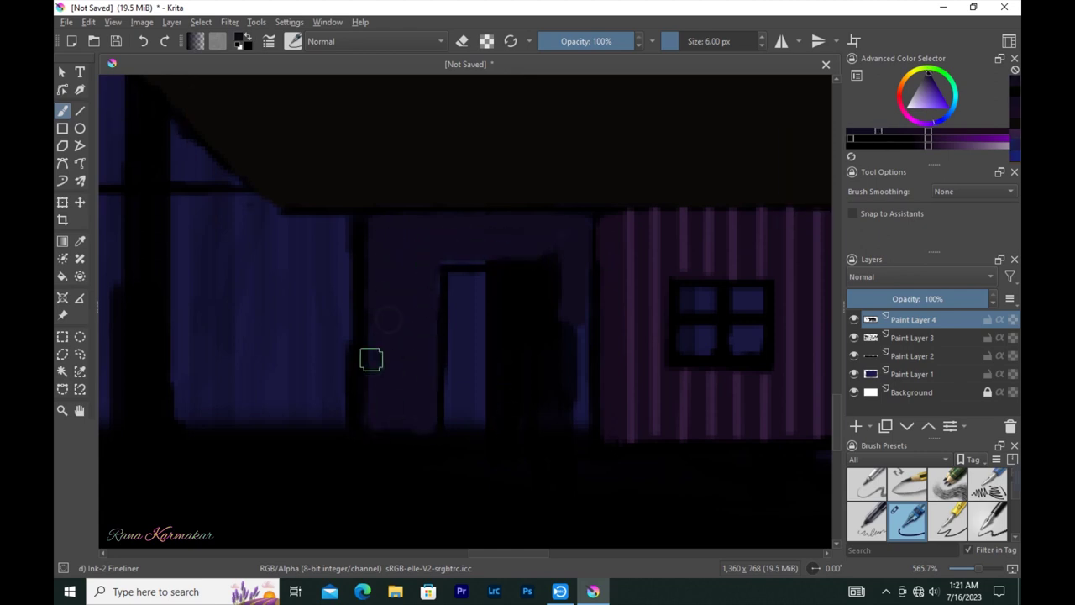
mouse_move(557, 254)
left_mouse_down()
mouse_move(524, 304)
mouse_move(578, 306)
left_mouse_up()
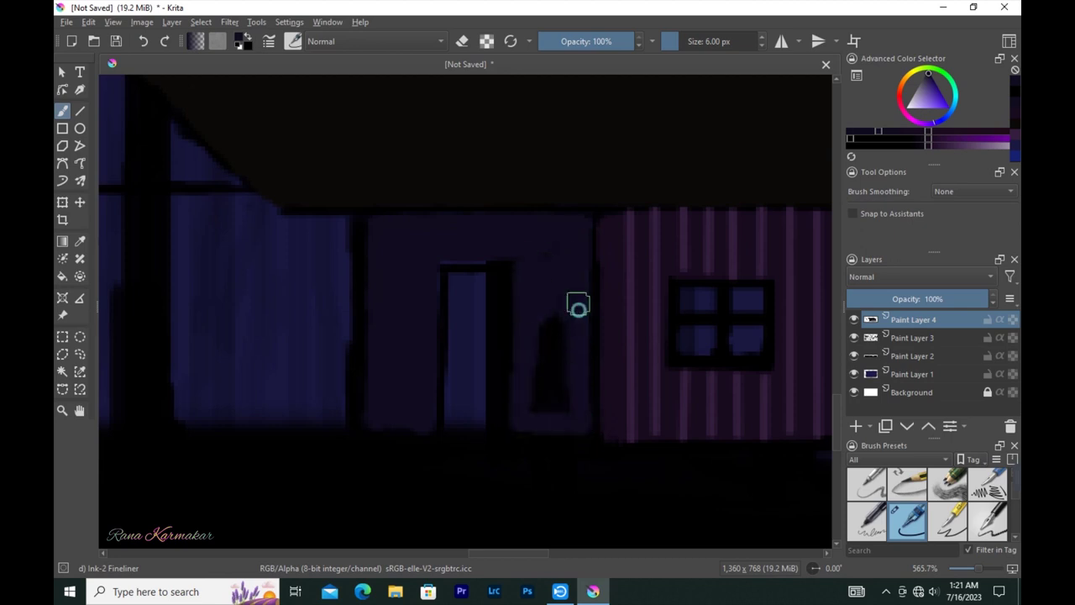
Try the pencil and Ink-3 Gpen presets, then settle on Ink-1 Precision
key("F6")
left_click(561, 252)
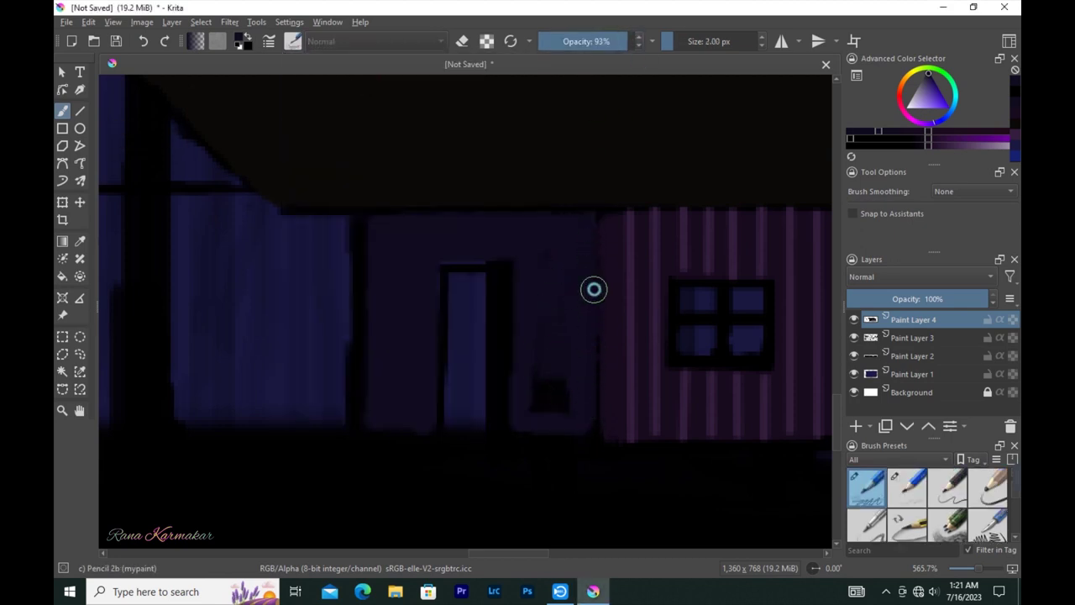
key("bracketright")
key("bracketright")
key("bracketright")
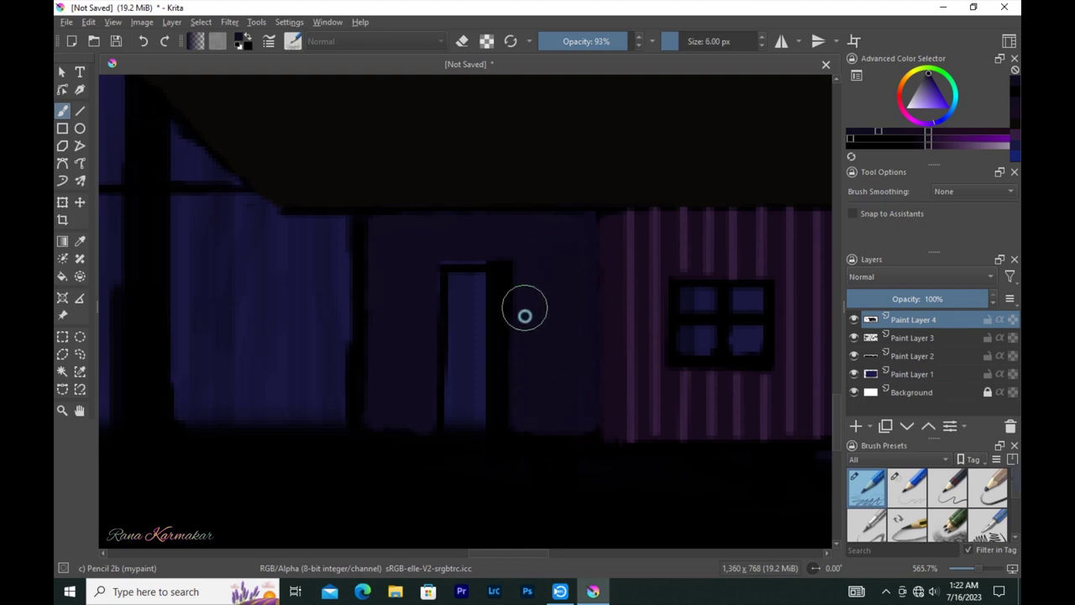
left_click(300, 44)
key("slash")
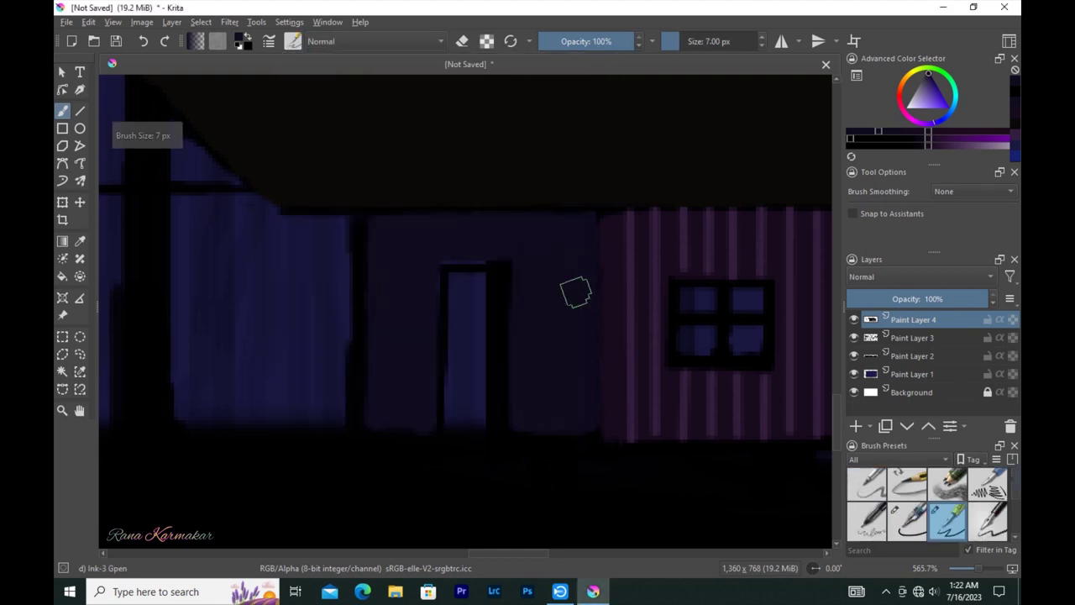
key("bracketright")
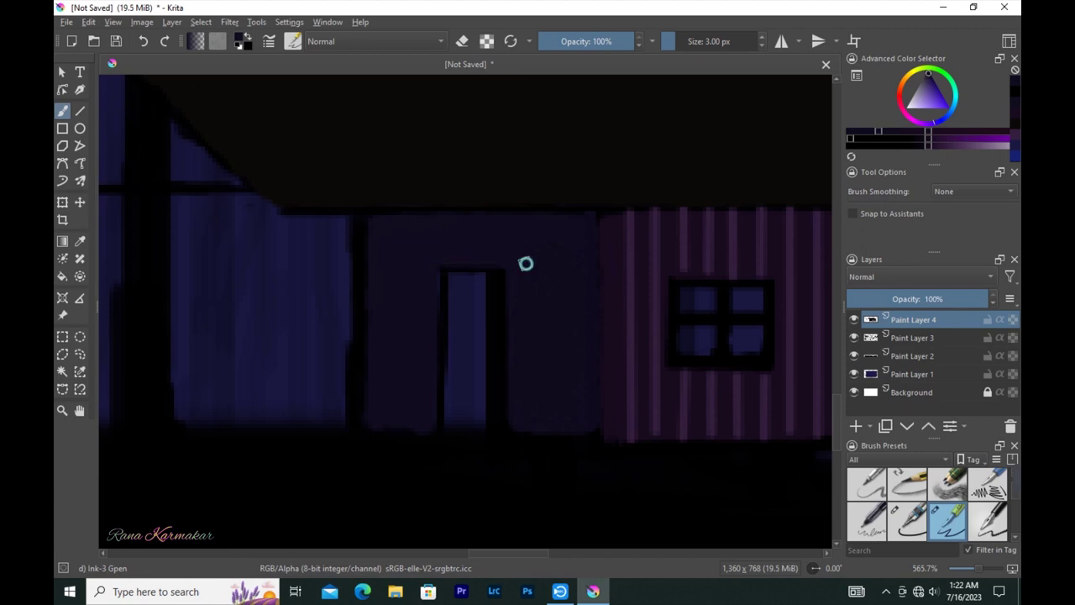
left_click(294, 44)
left_click(449, 241)
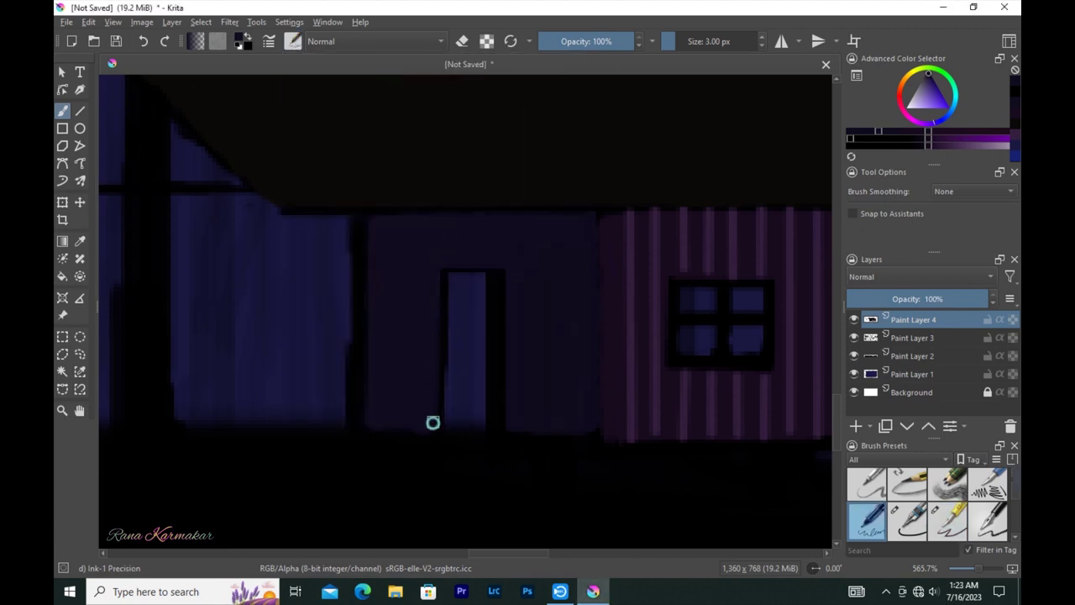
Sample the door's blue, set the brush to 2 px, and sample near-black from the frame
left_click(447, 341, "ctrl")
key("bracketleft")
key("bracketleft")
key("bracketright")
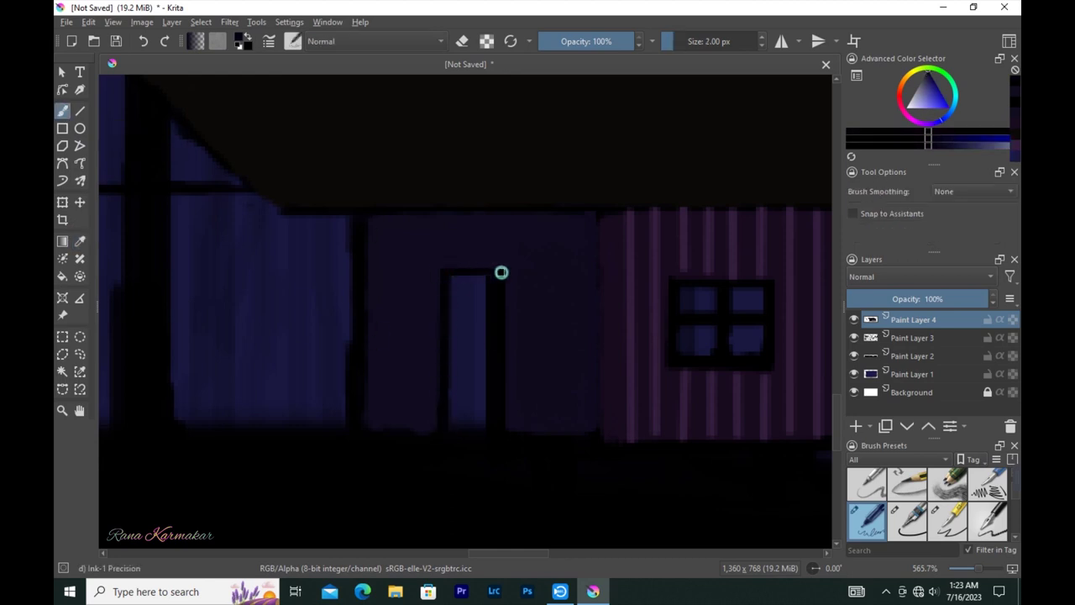
left_click(445, 280, "ctrl")
Draw dark lines down the door's left edge and middle, and hide Paint Layer 3
left_click_drag(445, 280, 436, 396)
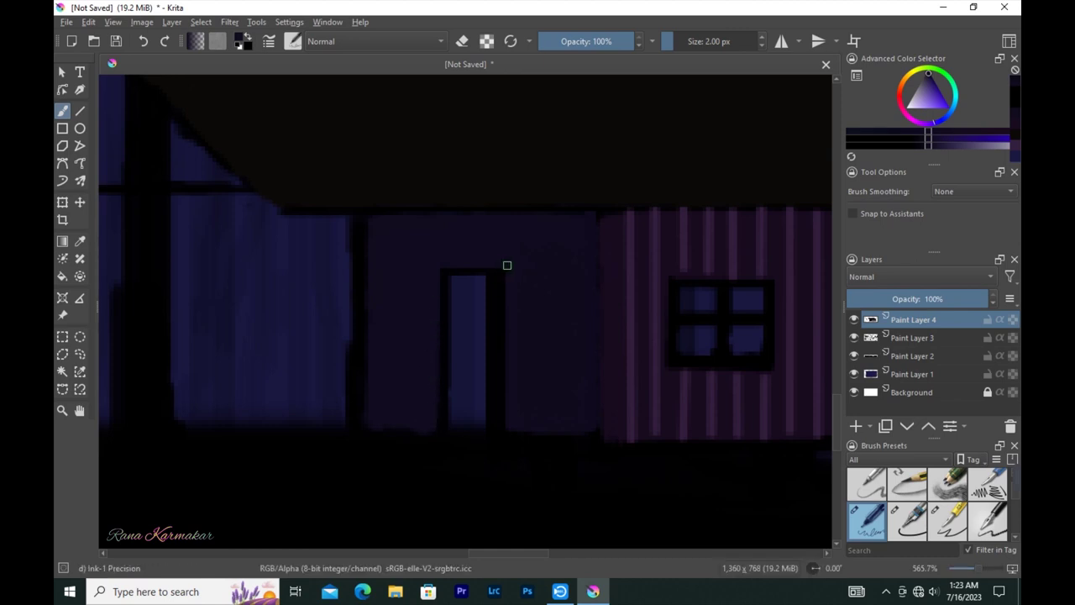
key("ctrl+z")
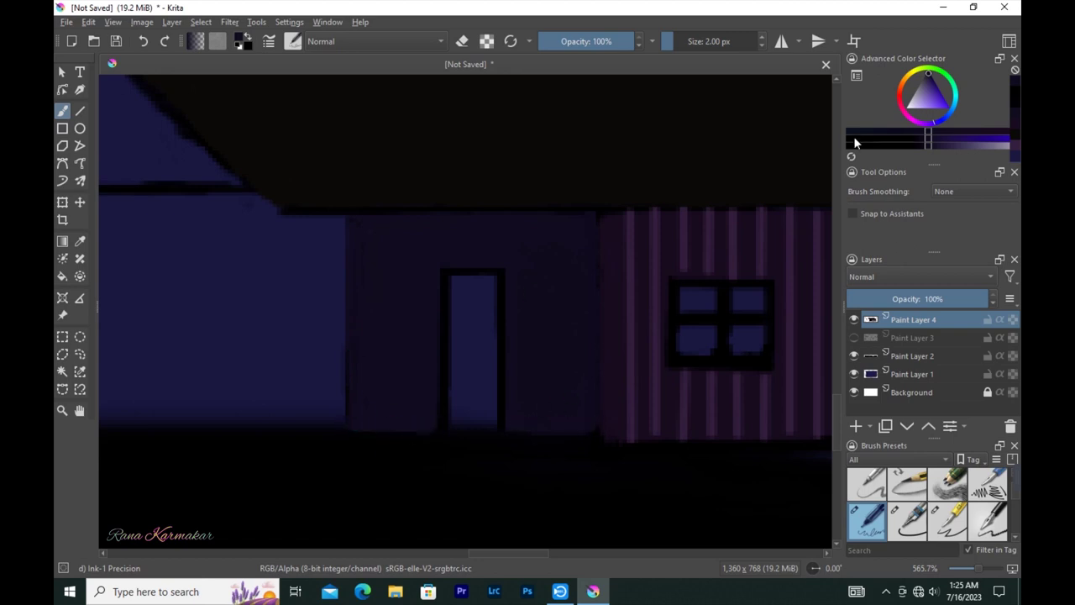
left_click_drag(473, 277, 472, 425)
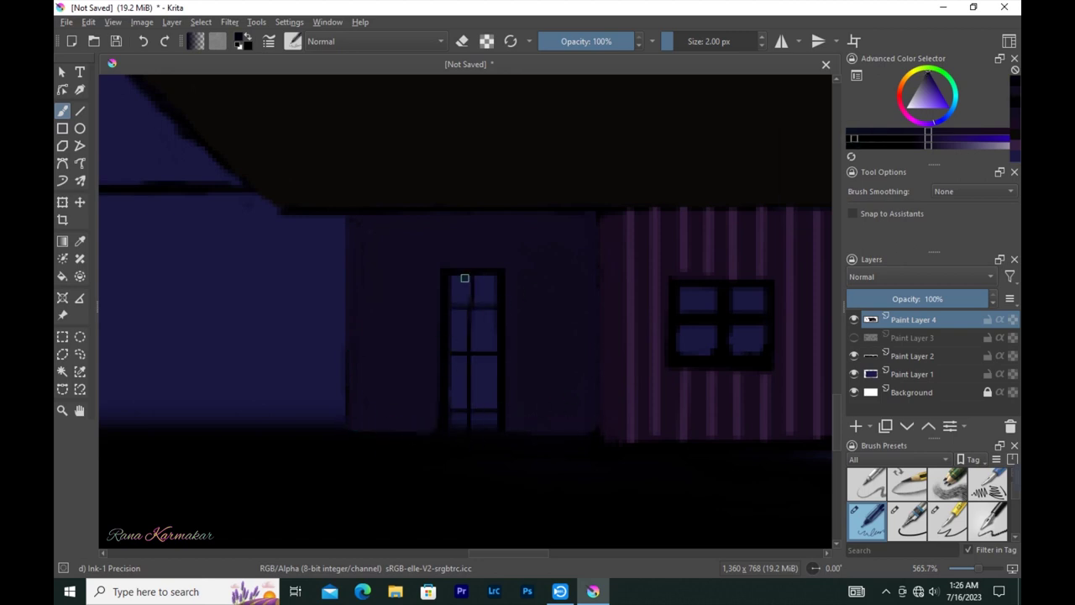
Hide and show Paint Layer 1 to check the door lines, then shrink the brush to 1 px
left_click(853, 374)
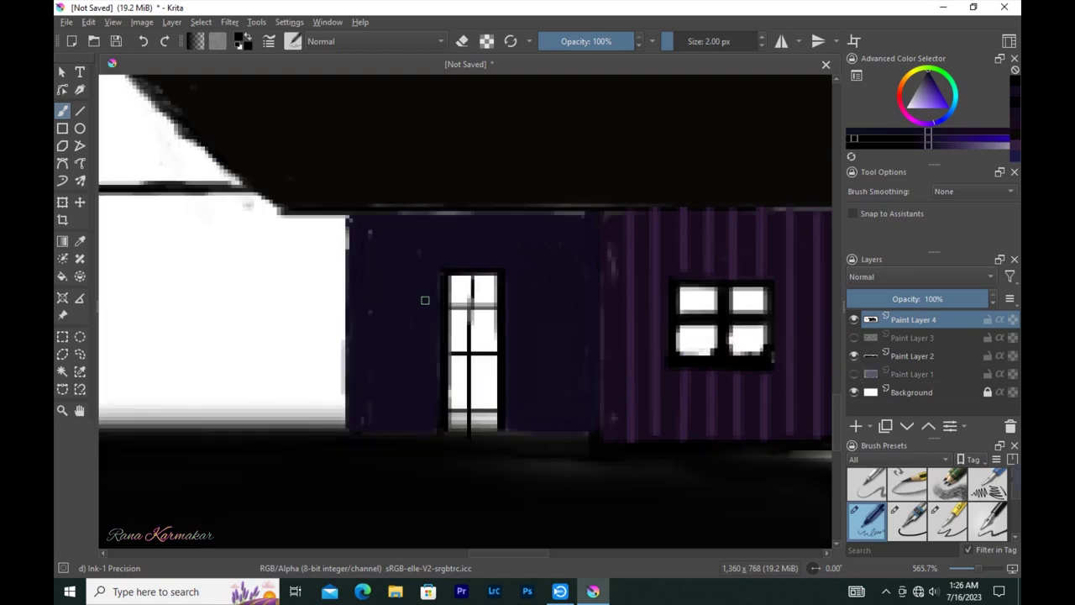
key("bracketright")
key("bracketright")
key("bracketright")
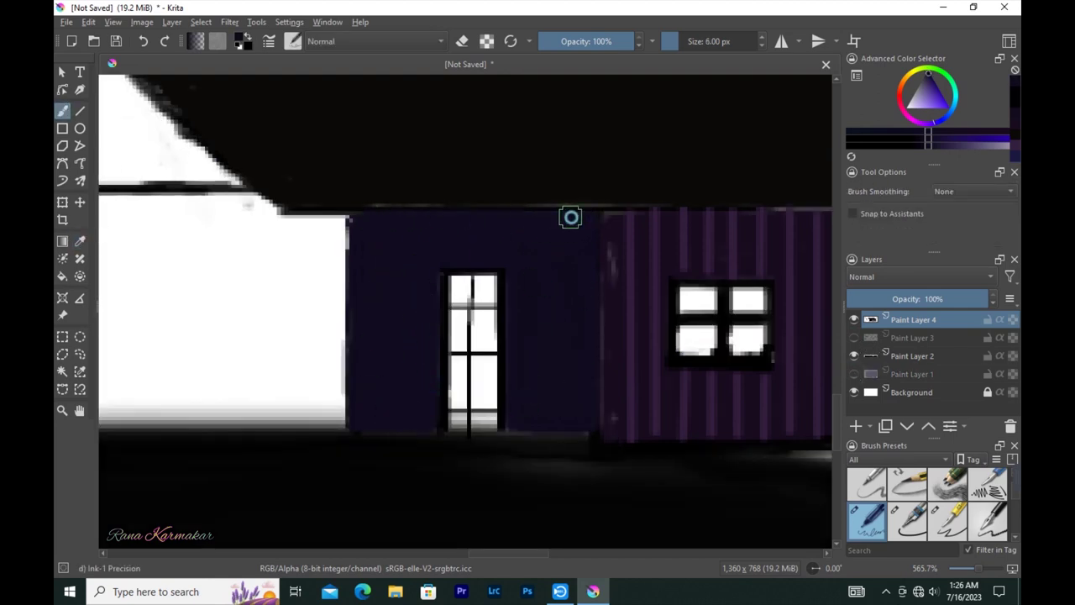
left_click(853, 374)
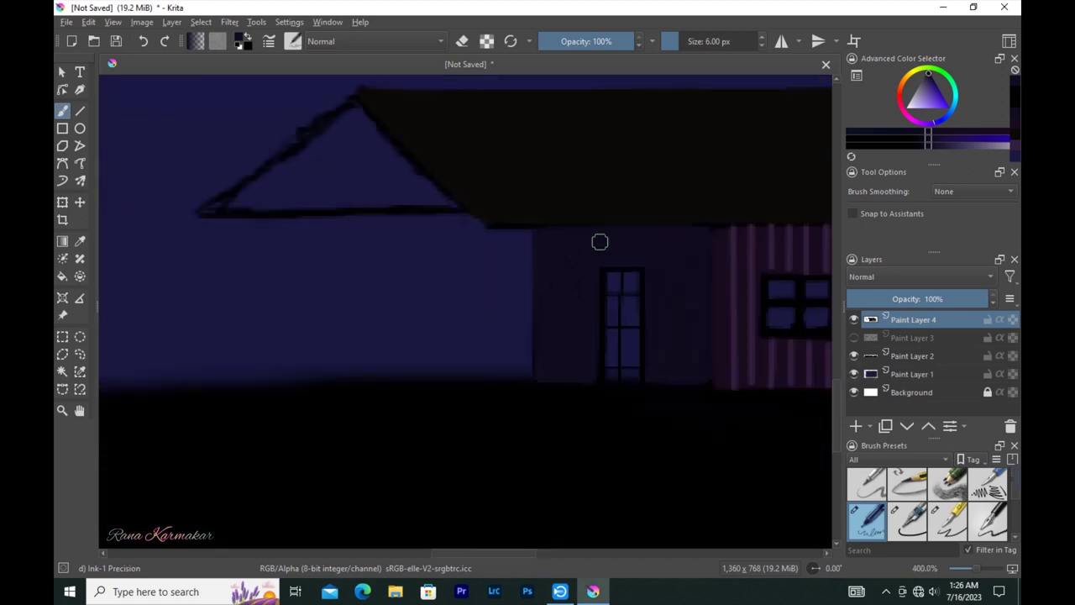
scroll(600, 241, "down", 5)
scroll(482, 352, "up", 3)
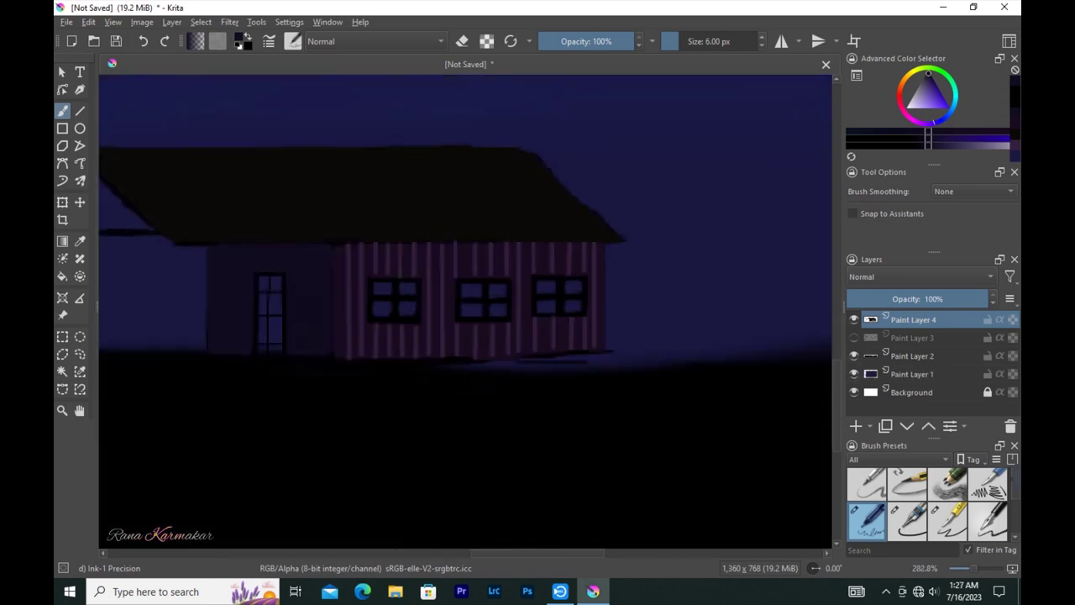
key("bracketleft")
key("bracketleft")
key("bracketleft")
scroll(568, 333, "up", 2)
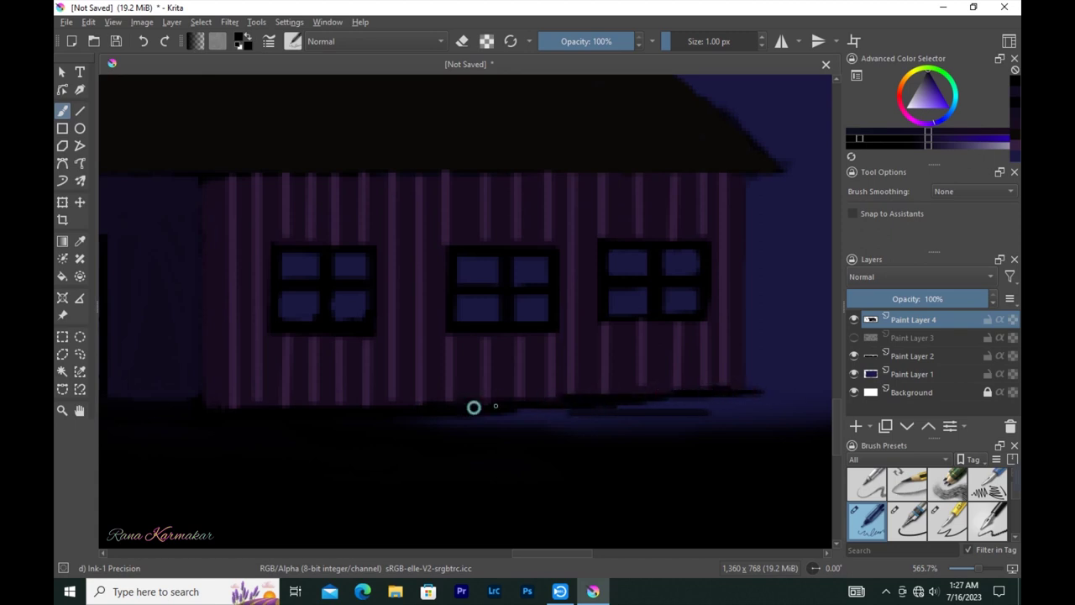
scroll(278, 413, "down", 4)
left_click(336, 247, "ctrl")
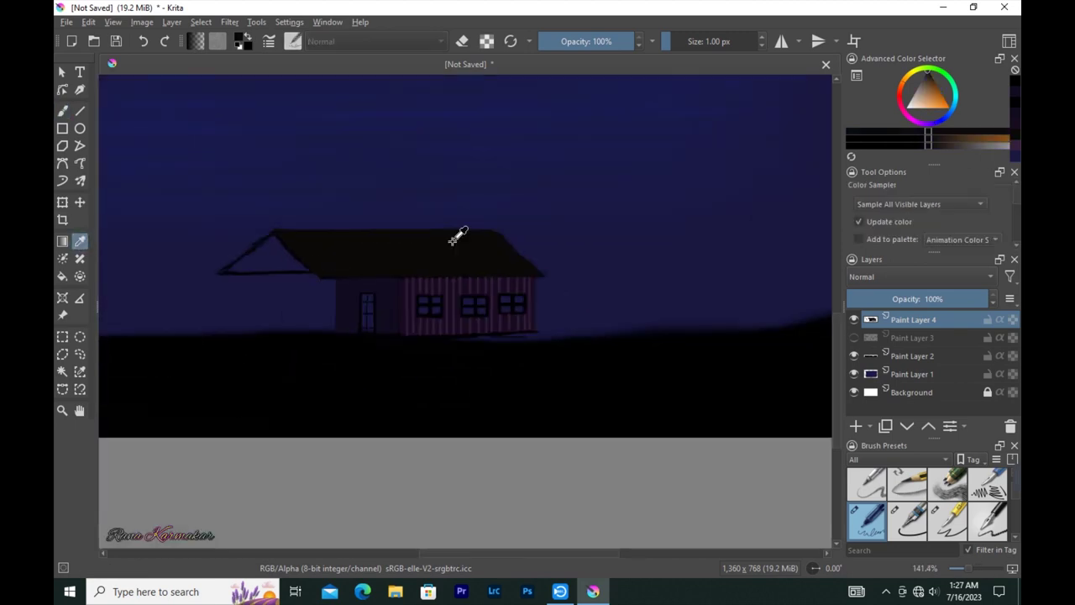
Choose the Bristles-4 Glaze preset at 3 px and paint along the gable's left edge
scroll(303, 269, "up", 3)
left_click(292, 41)
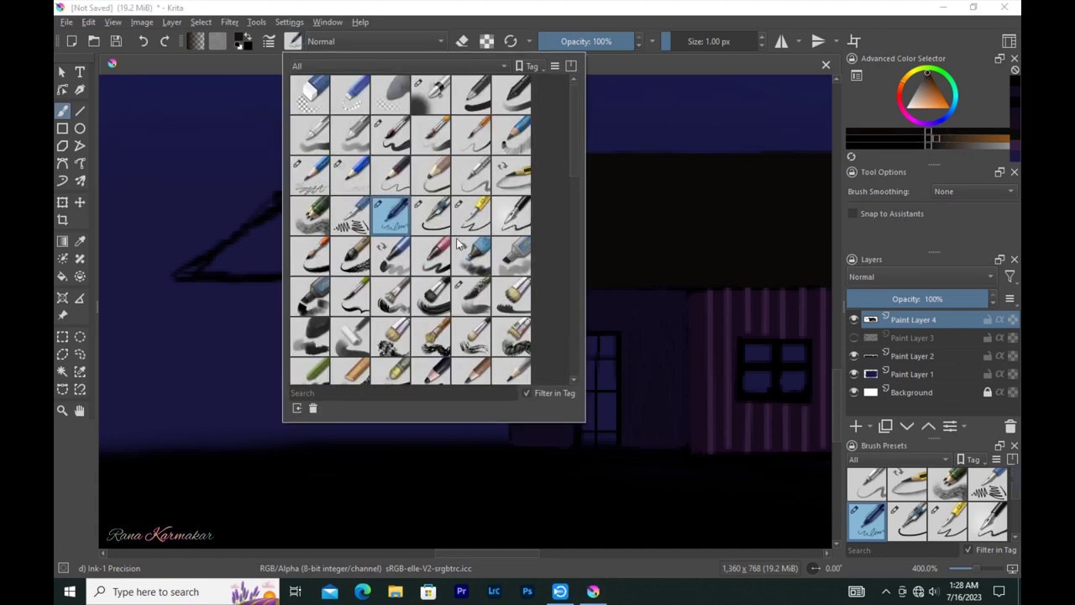
left_click(312, 227)
scroll(260, 144, "up", 1)
scroll(525, 312, "up", 1)
key("bracketleft")
key("bracketleft")
key("bracketleft")
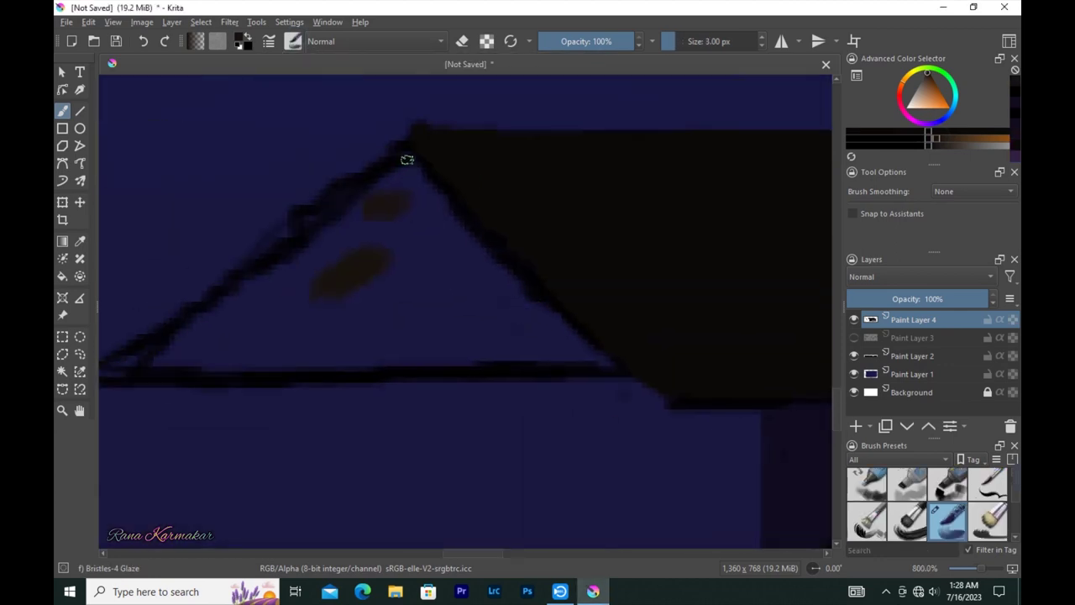
left_click_drag(374, 187, 197, 317)
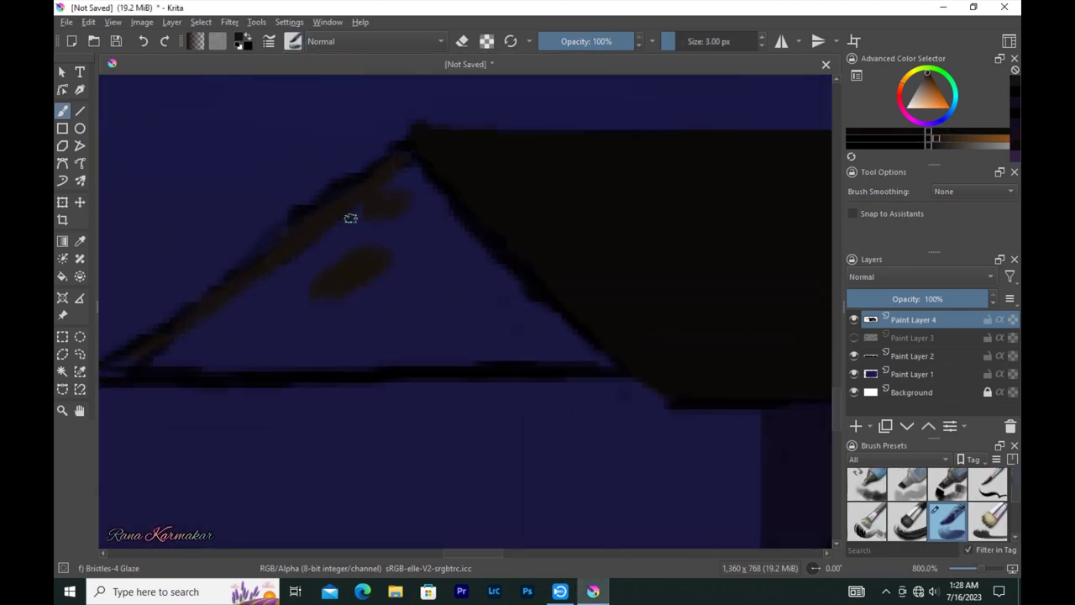
Fill the gable triangle dark brown with 6-7 px strokes, covering the blue
left_click_drag(137, 354, 185, 344)
key("bracketright")
key("bracketright")
key("bracketright")
mouse_move(319, 333)
left_mouse_down()
mouse_move(252, 331)
mouse_move(523, 350)
mouse_move(309, 278)
left_mouse_up()
mouse_move(192, 348)
left_mouse_down()
mouse_move(244, 358)
mouse_move(490, 318)
left_mouse_up()
mouse_move(462, 175)
left_mouse_down()
mouse_move(557, 264)
mouse_move(596, 341)
mouse_move(546, 352)
left_mouse_up()
key("bracketright")
mouse_move(552, 312)
left_mouse_down()
mouse_move(476, 241)
mouse_move(425, 286)
mouse_move(501, 284)
mouse_move(473, 209)
mouse_move(509, 319)
left_mouse_up()
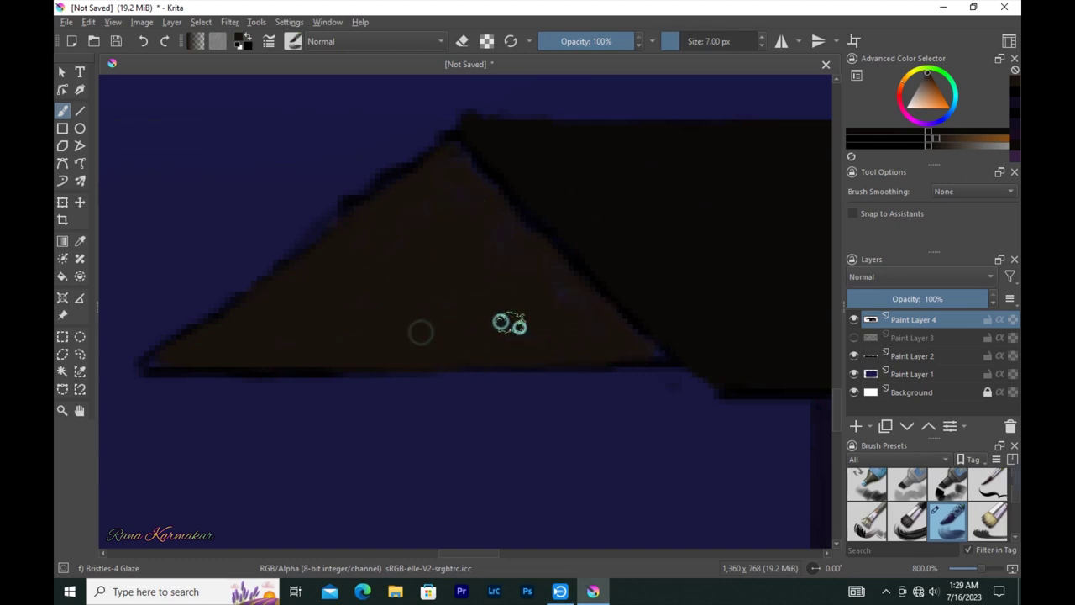
Shrink the brush to 3 px and switch to eraser mode to tidy the gable edges
scroll(509, 319, "up", 1)
key("bracketleft")
key("bracketleft")
key("bracketleft")
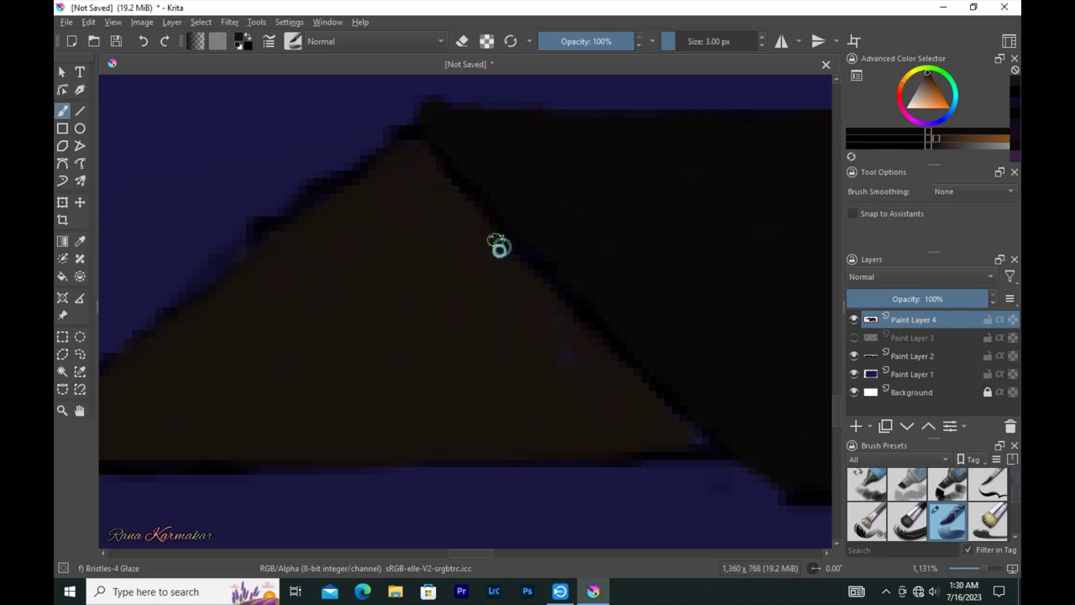
mouse_move(359, 250)
left_mouse_down()
mouse_move(413, 252)
mouse_move(420, 274)
left_mouse_up()
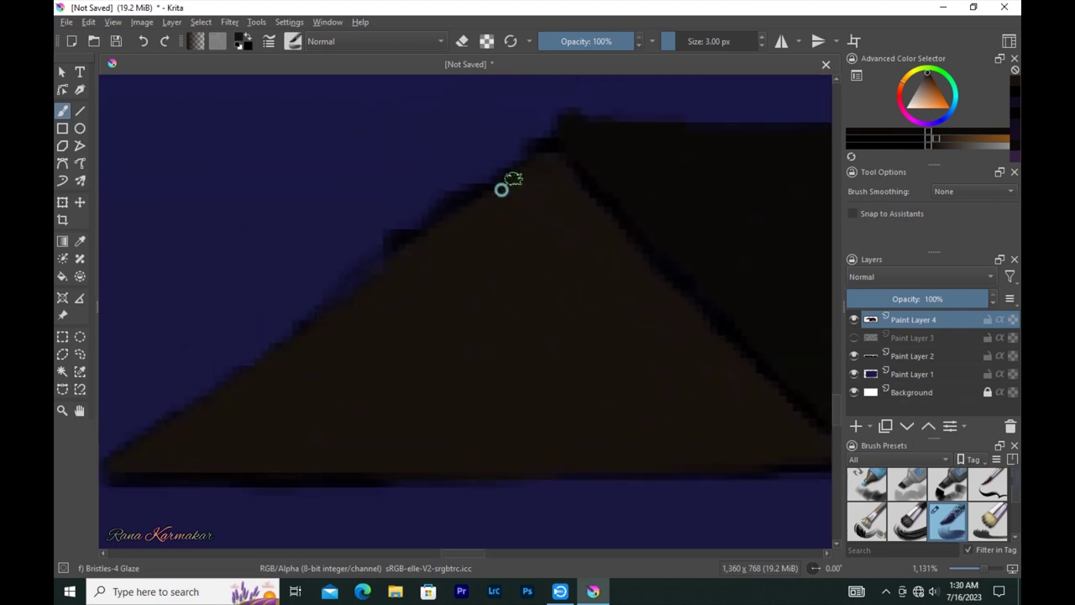
key("e")
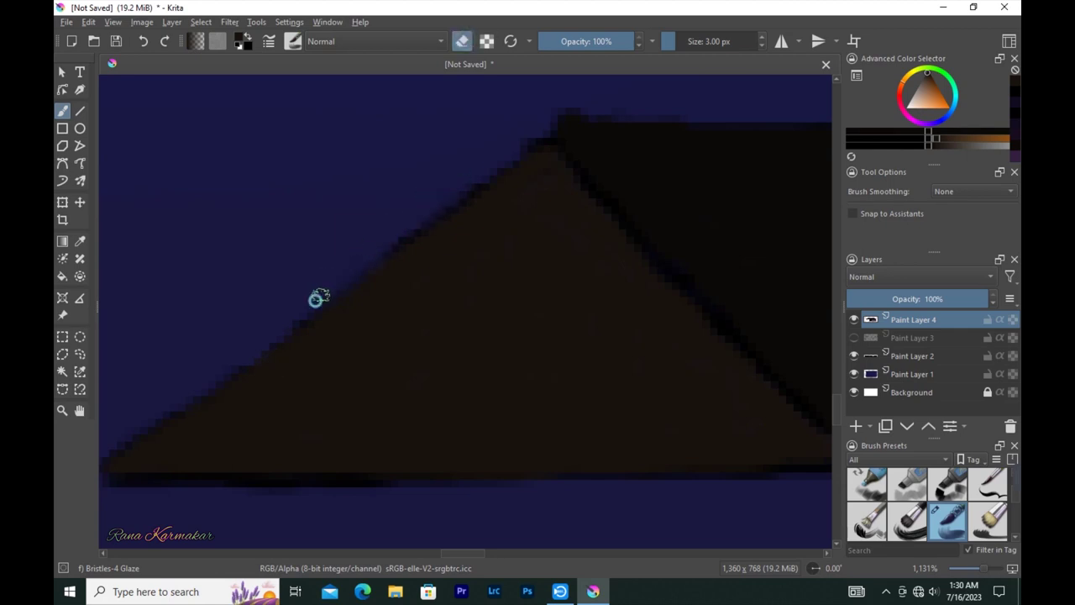
left_click_drag(304, 306, 412, 252)
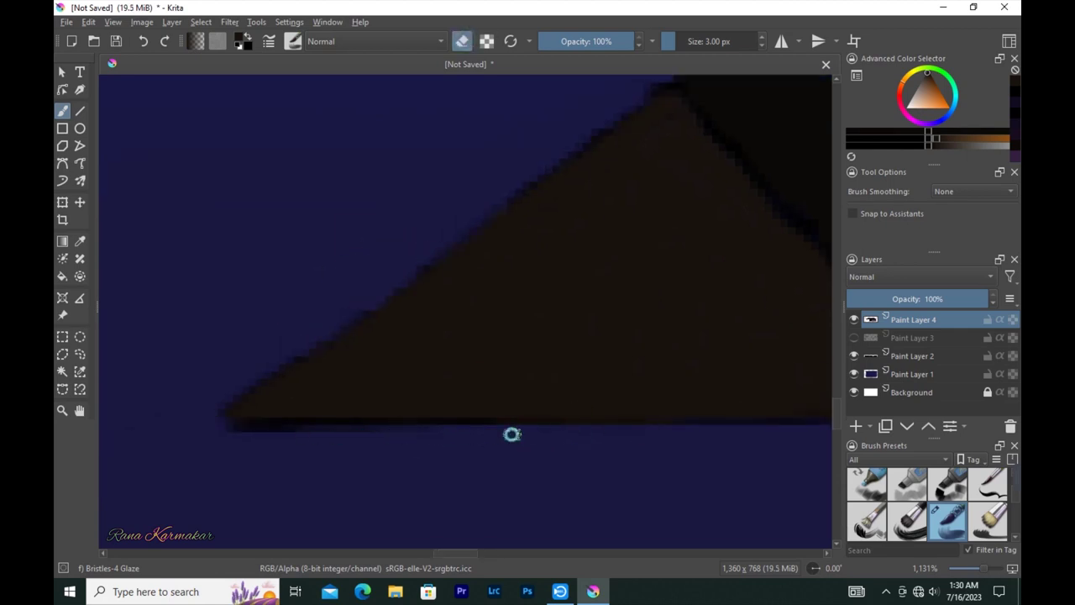
scroll(524, 439, "down", 2)
scroll(622, 455, "up", 2)
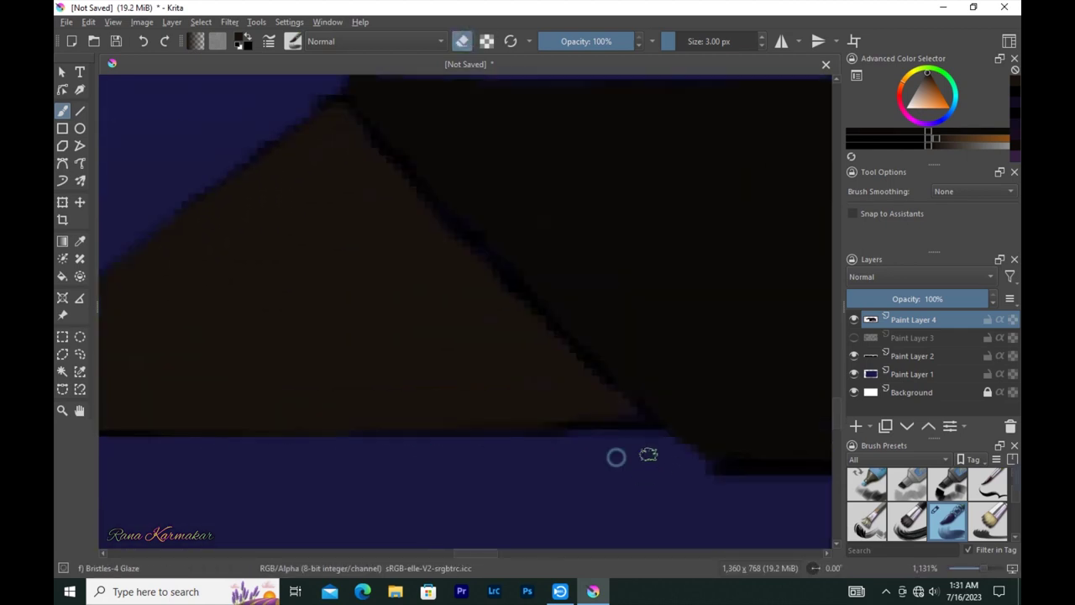
scroll(623, 455, "up", 1)
scroll(463, 432, "down", 3)
scroll(465, 338, "up", 2)
Leave eraser mode and draw light diagonal Line-tool stripes across the gable
key("e")
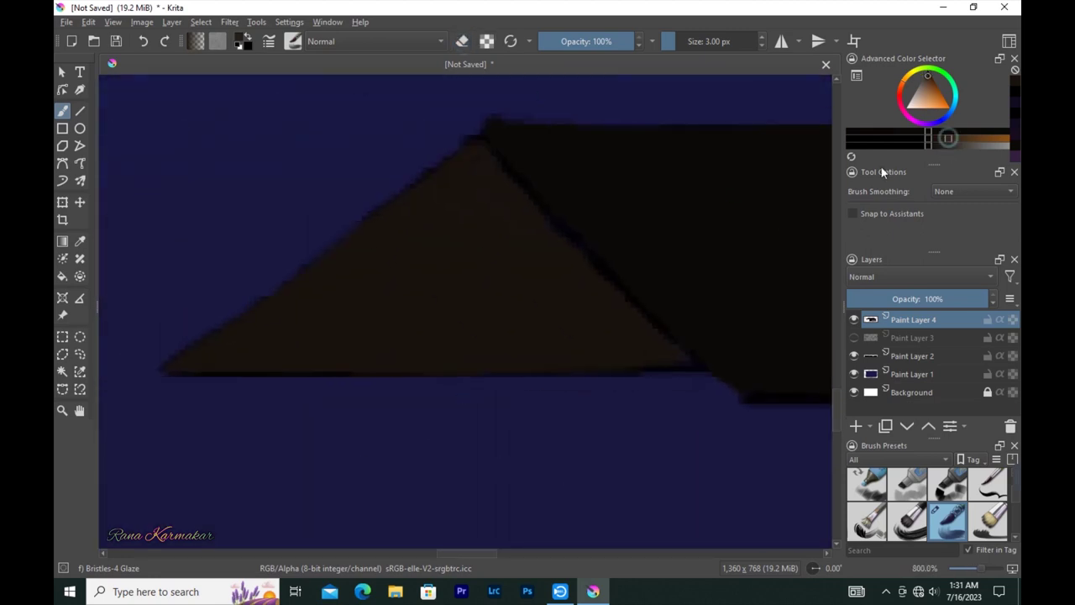
key("v")
left_click_drag(488, 156, 217, 370)
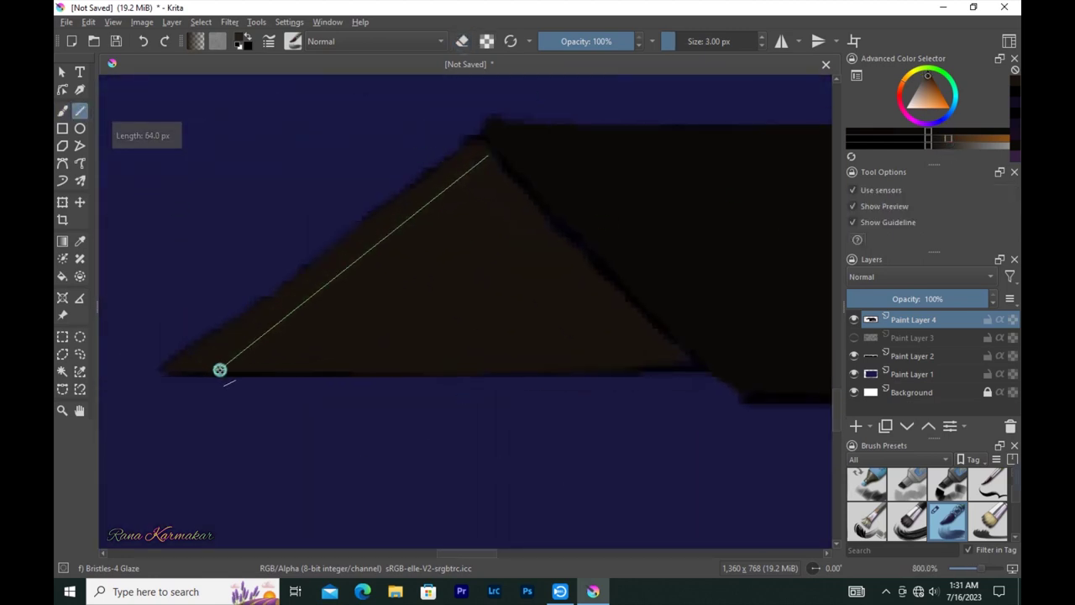
left_click_drag(504, 187, 259, 372)
left_click_drag(538, 214, 351, 372)
left_click_drag(563, 240, 423, 372)
left_click_drag(599, 269, 526, 343)
left_click_drag(657, 334, 634, 363)
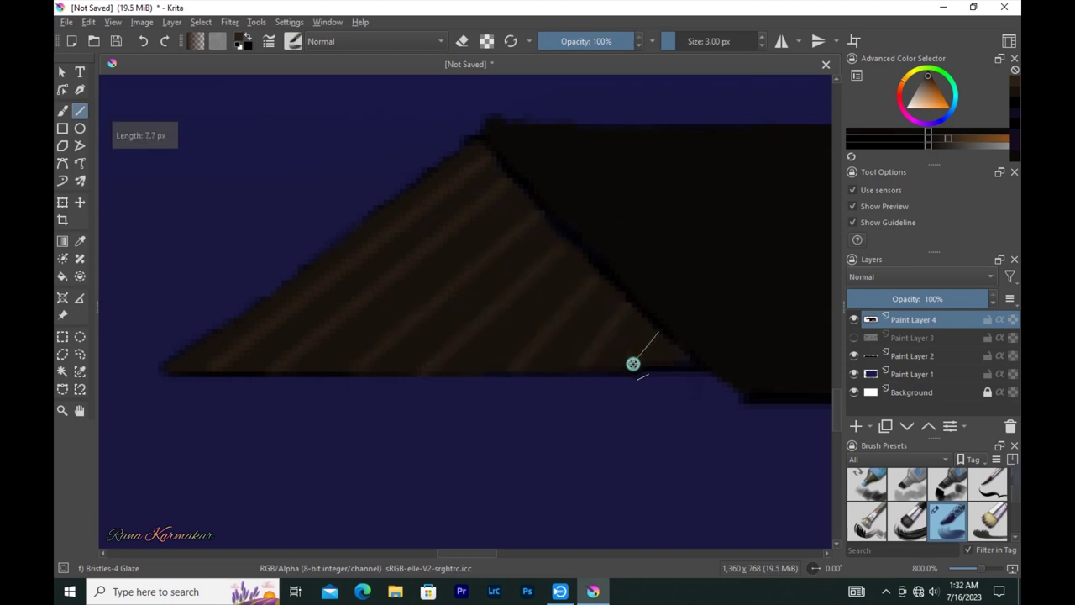
scroll(581, 328, "down", 3)
scroll(580, 324, "up", 2)
Draw parallel diagonal stripes across the dark main roof
key("b")
key("v")
scroll(252, 187, "up", 1)
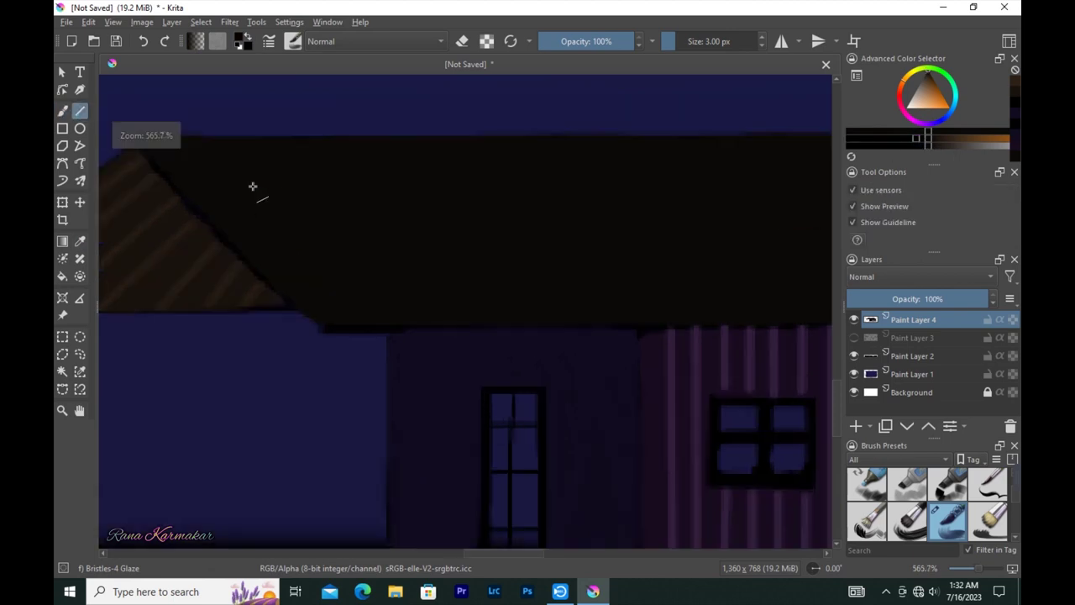
scroll(210, 143, "up", 1)
left_click_drag(209, 144, 470, 328)
left_click_drag(403, 143, 540, 300)
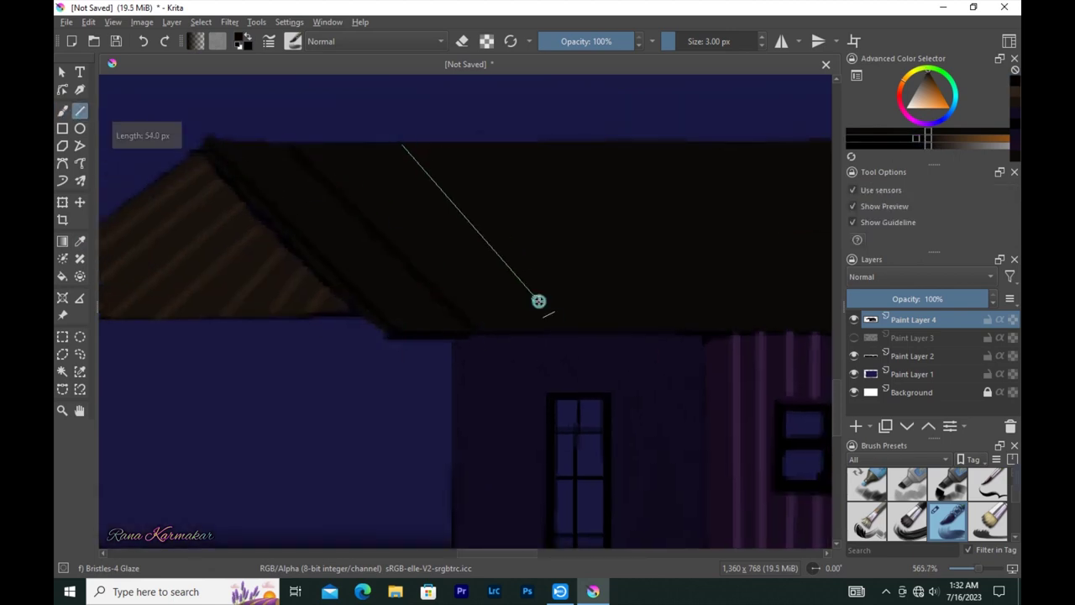
left_click_drag(523, 148, 683, 325)
mouse_move(547, 149)
left_mouse_down()
mouse_move(717, 329)
mouse_move(648, 293)
left_mouse_up()
mouse_move(547, 155)
left_mouse_down()
mouse_move(720, 333)
mouse_move(667, 293)
left_mouse_up()
left_click_drag(729, 317, 644, 317)
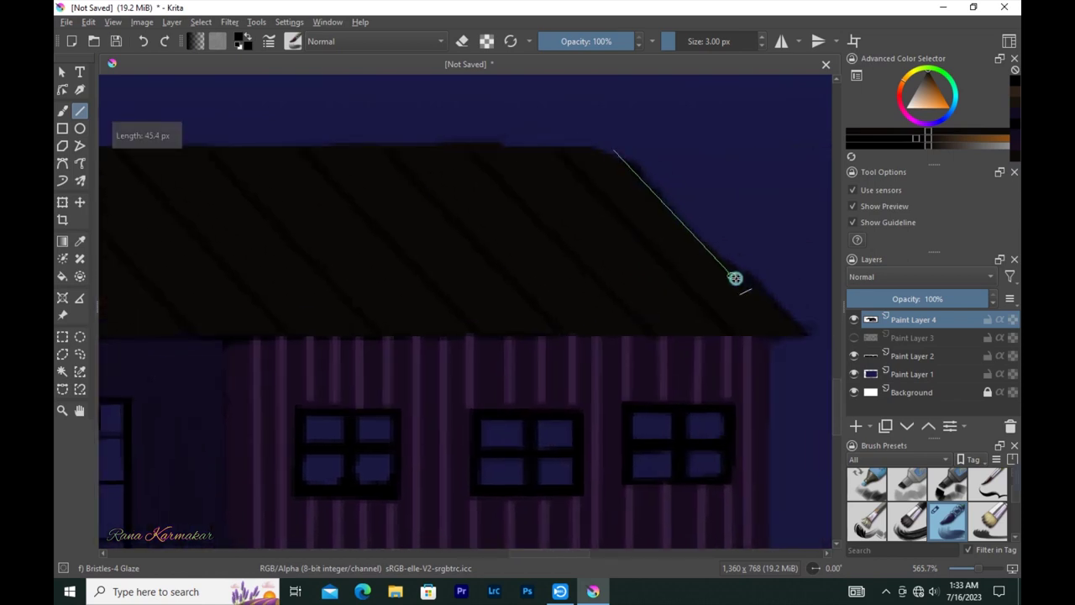
left_click_drag(612, 144, 734, 277)
Draw a straight line along the roof's top edge and zoom out to view the roof
key("minus")
left_click_drag(138, 212, 766, 213)
key("minus")
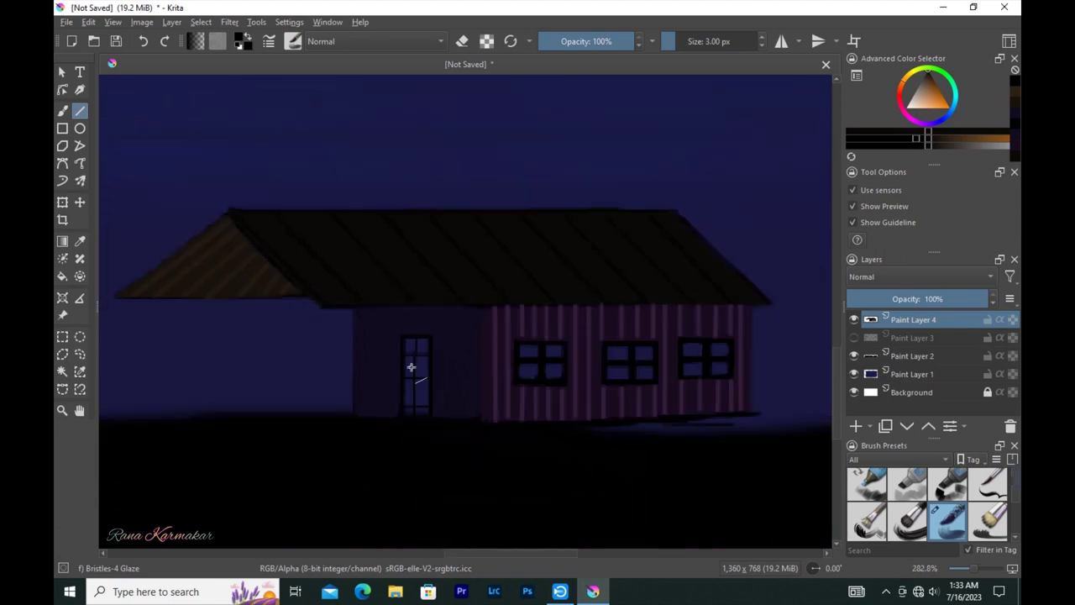
left_click(921, 137)
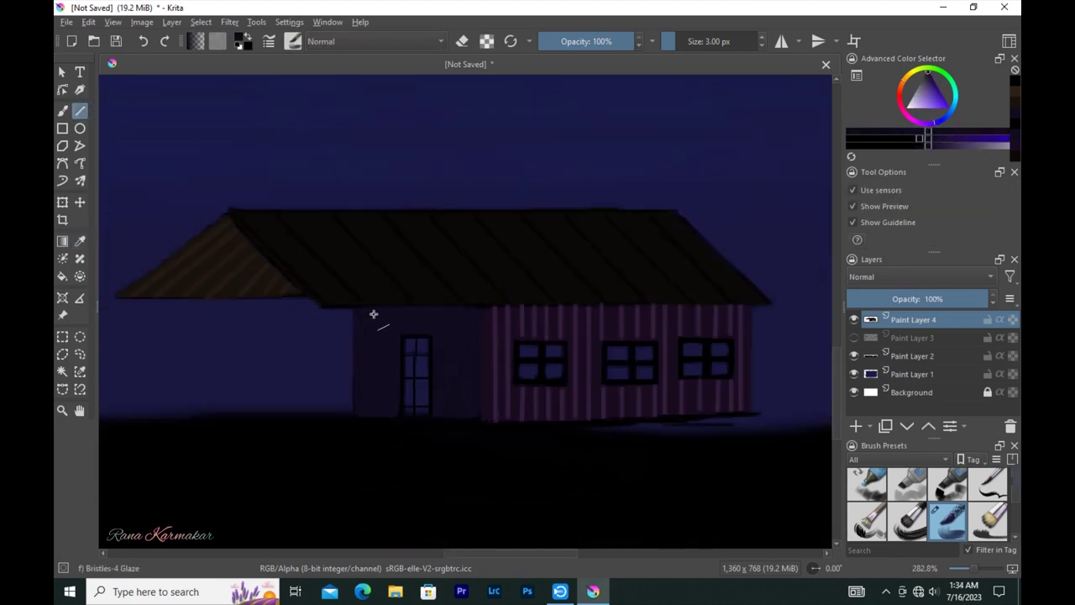
Draw faint purple grid lines across the left wall section with the Line tool
scroll(374, 314, "up", 1)
scroll(250, 163, "up", 2)
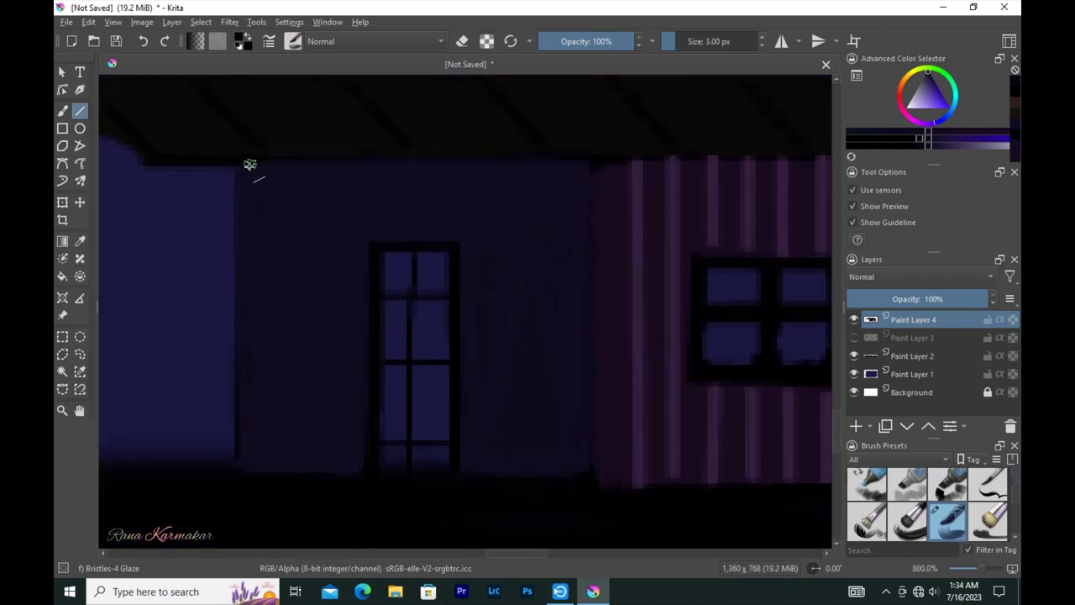
left_click_drag(250, 164, 377, 294)
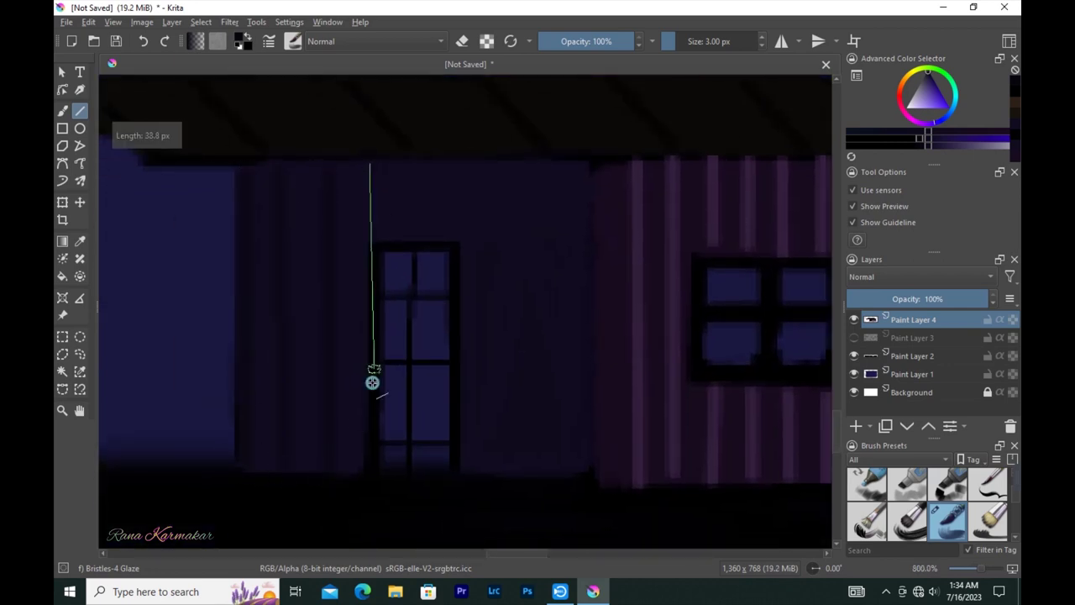
left_click_drag(378, 294, 554, 406)
left_click_drag(304, 197, 491, 337)
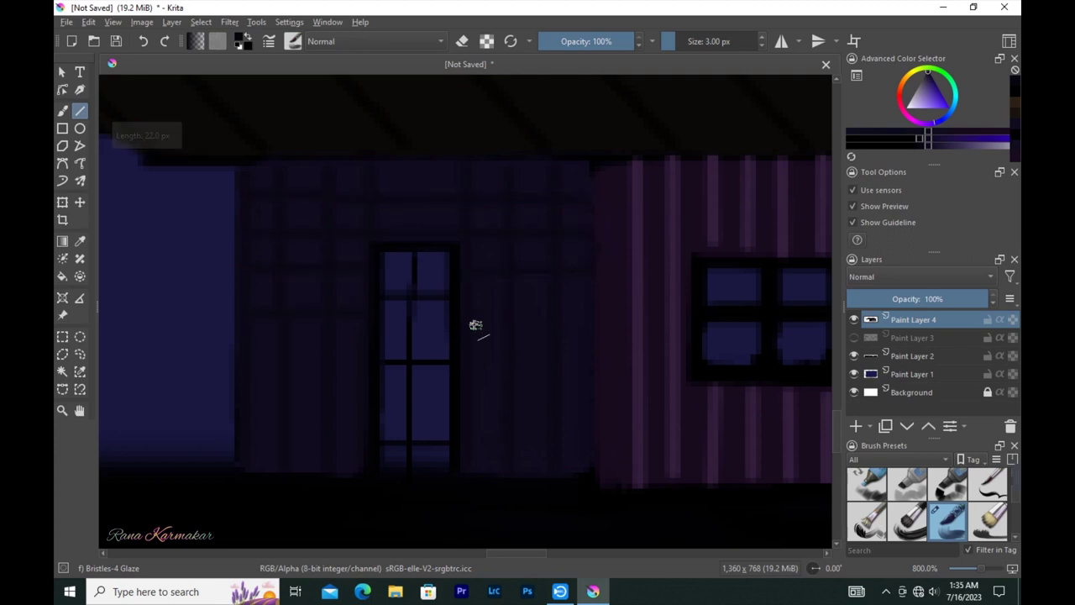
left_click_drag(491, 337, 275, 374)
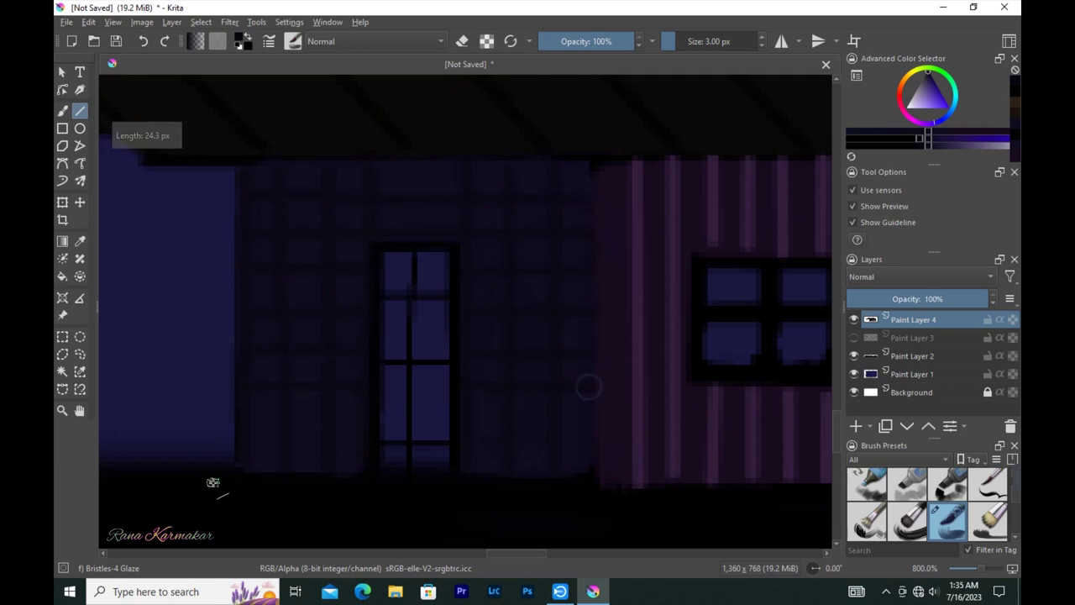
left_click_drag(430, 418, 541, 257)
Draw two vertical porch posts down from the left roof corner
scroll(541, 257, "down", 3)
left_click_drag(163, 226, 164, 346)
left_click_drag(373, 236, 374, 357)
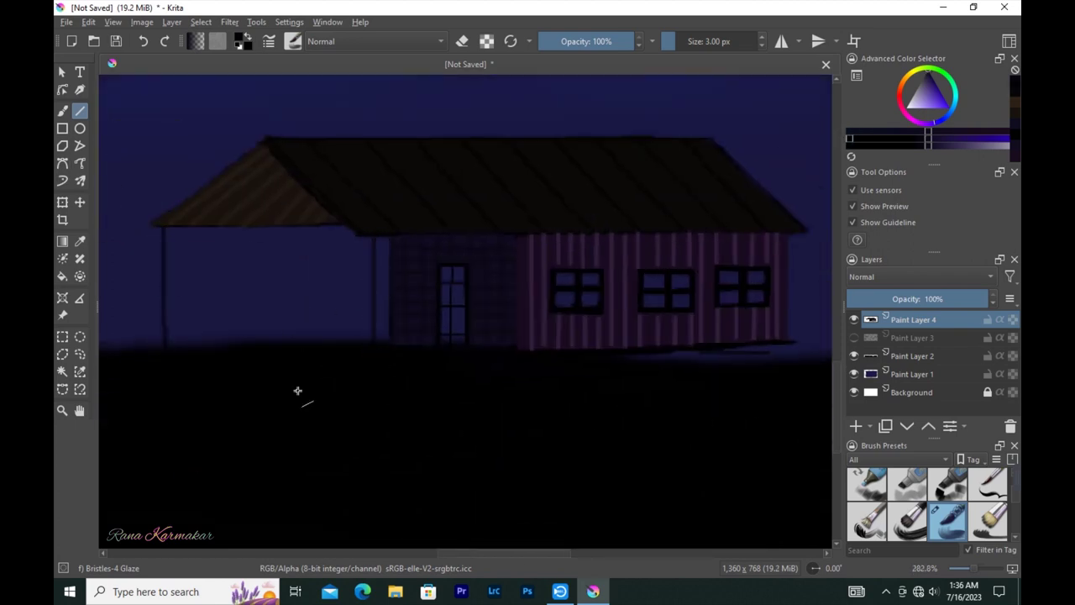
Hide Paint Layer 2, then draw the porch floor line and diagonal crisscross railing lines
left_click_drag(165, 351, 512, 351)
left_click_drag(378, 351, 511, 351)
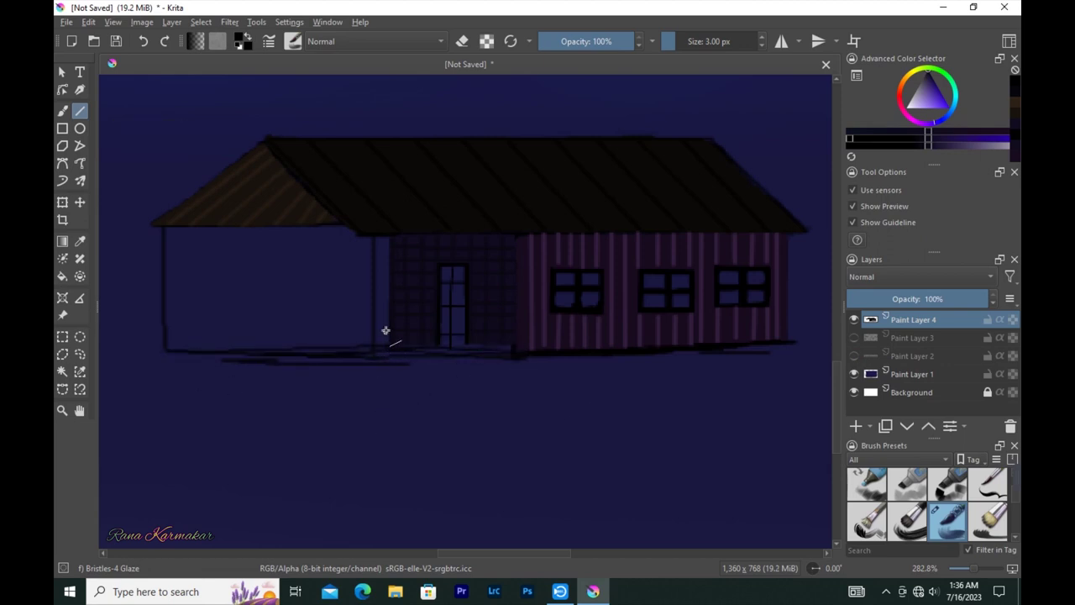
mouse_move(378, 327)
left_mouse_down()
mouse_move(412, 355)
mouse_move(498, 354)
left_mouse_up()
left_click_drag(420, 331, 378, 352)
left_click_drag(166, 320, 388, 329)
mouse_move(264, 332)
left_mouse_down()
mouse_move(326, 350)
mouse_move(305, 372)
left_mouse_up()
Paint the porch post base and floor edge with a smaller freehand brush
key("b")
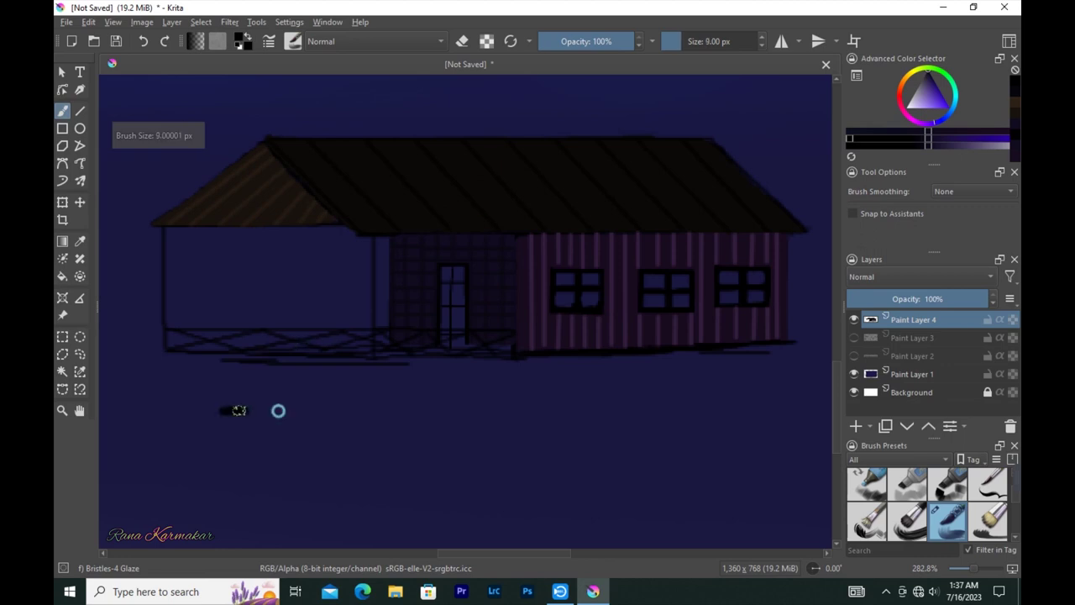
key("bracketleft")
key("bracketleft")
key("bracketleft")
left_click_drag(168, 362, 281, 366)
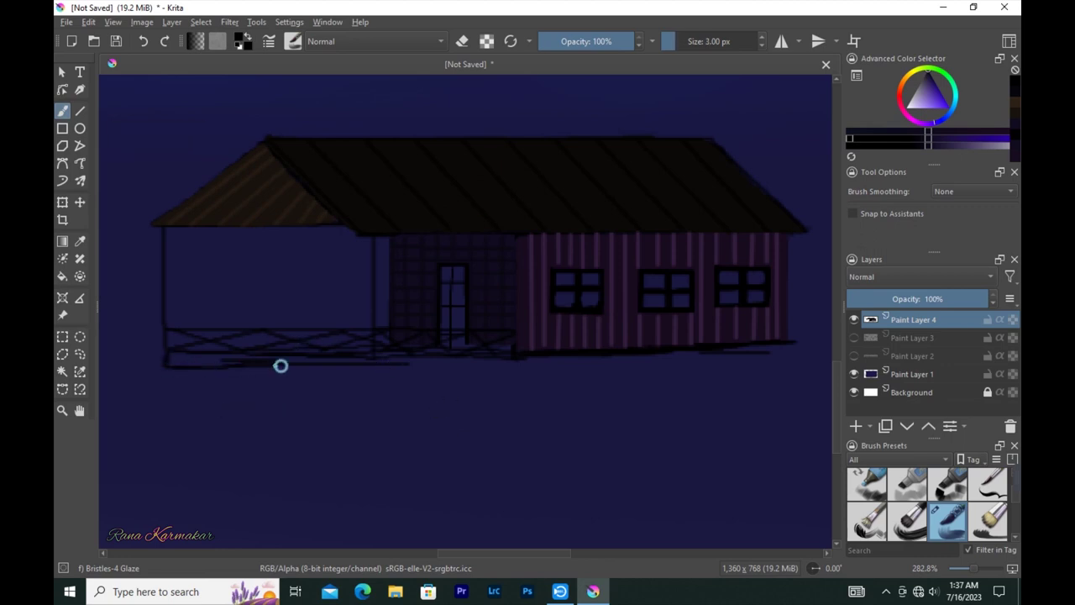
scroll(243, 364, "up", 1)
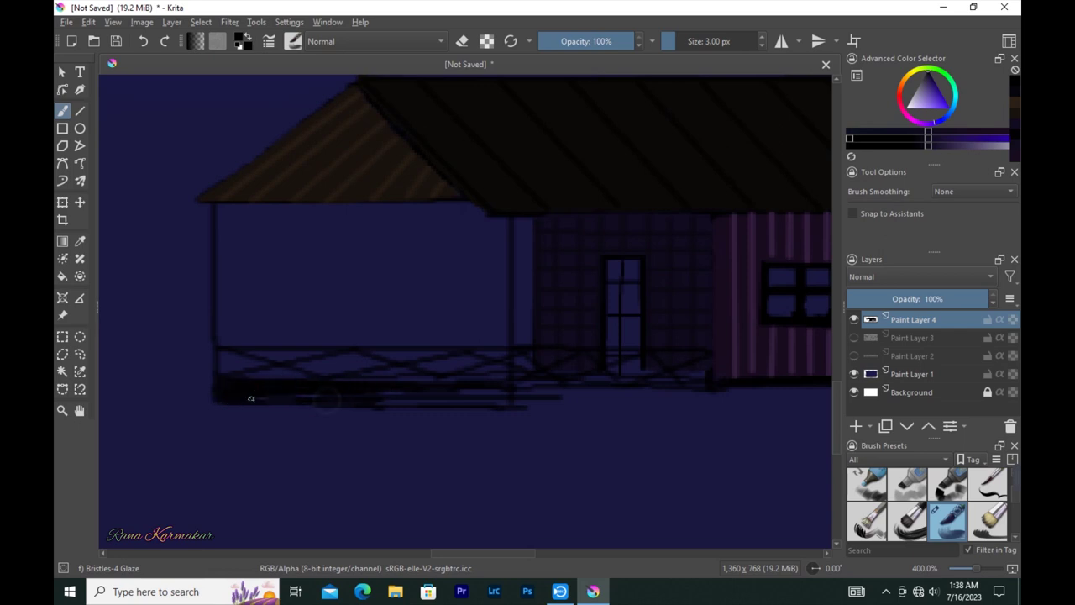
Paint a thick dark foundation band from under the porch to the house's right end
left_click_drag(219, 405, 465, 397)
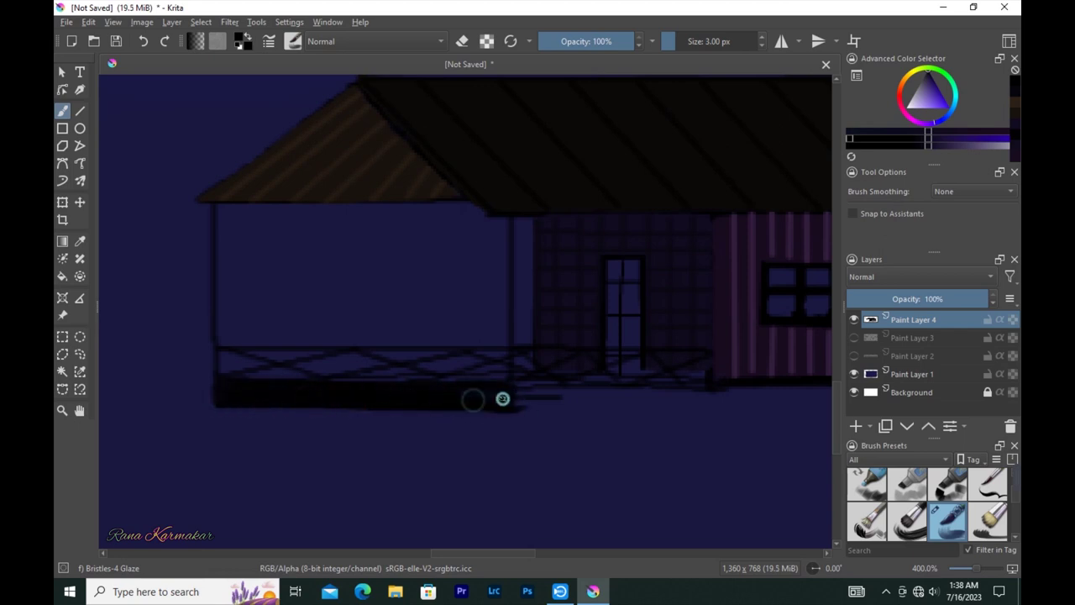
mouse_move(511, 409)
left_mouse_down()
mouse_move(369, 386)
mouse_move(500, 363)
left_mouse_up()
mouse_move(358, 359)
left_mouse_down()
mouse_move(477, 377)
mouse_move(609, 360)
mouse_move(483, 360)
mouse_move(679, 345)
left_mouse_up()
mouse_move(810, 350)
left_mouse_down()
mouse_move(353, 379)
mouse_move(526, 367)
left_mouse_up()
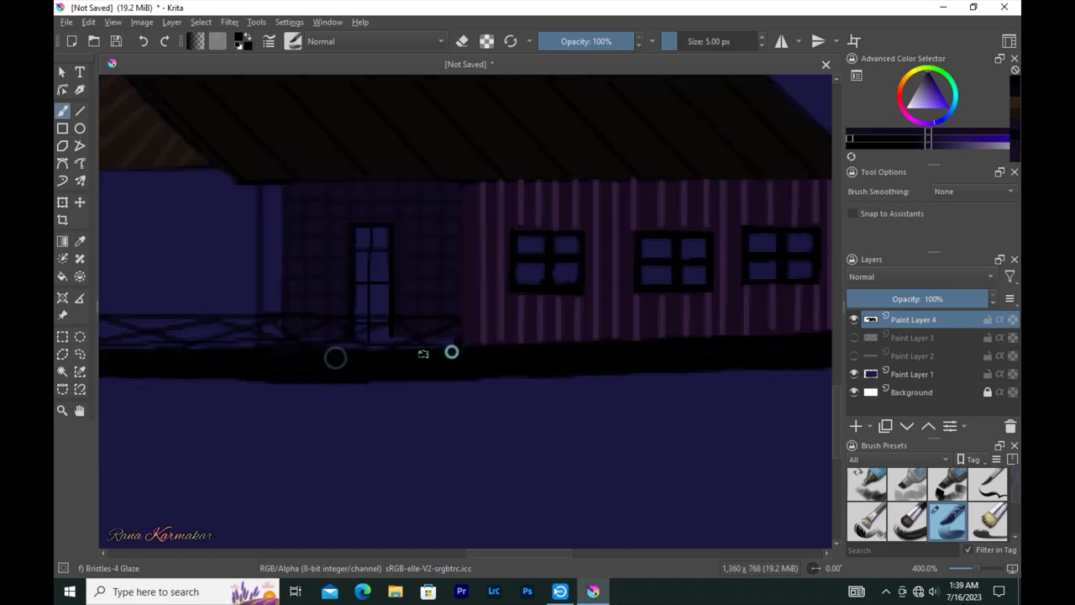
left_click_drag(367, 370, 521, 353)
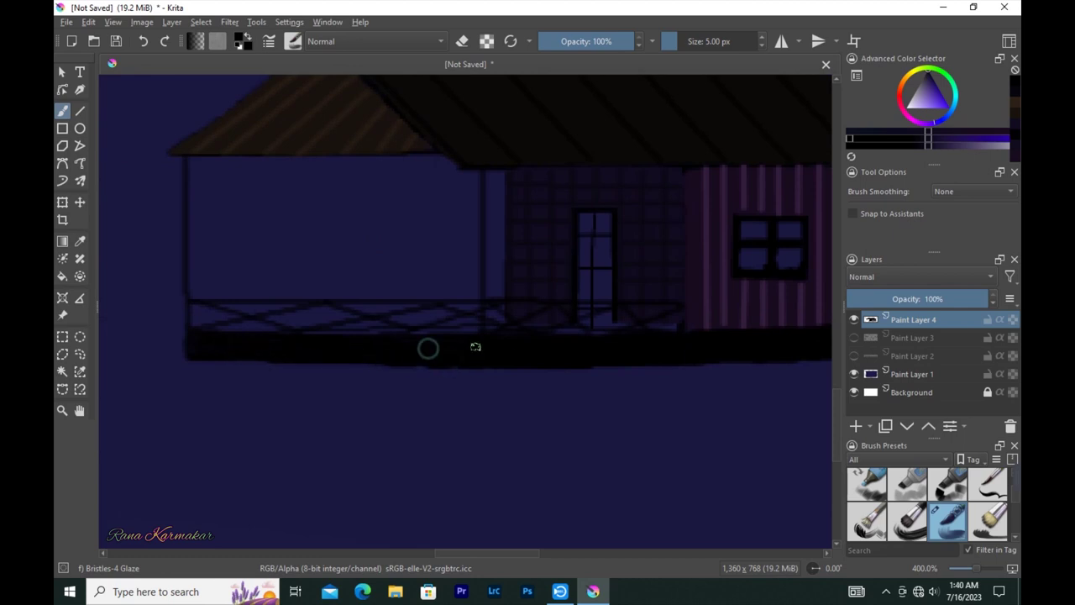
key("minus")
key("minus")
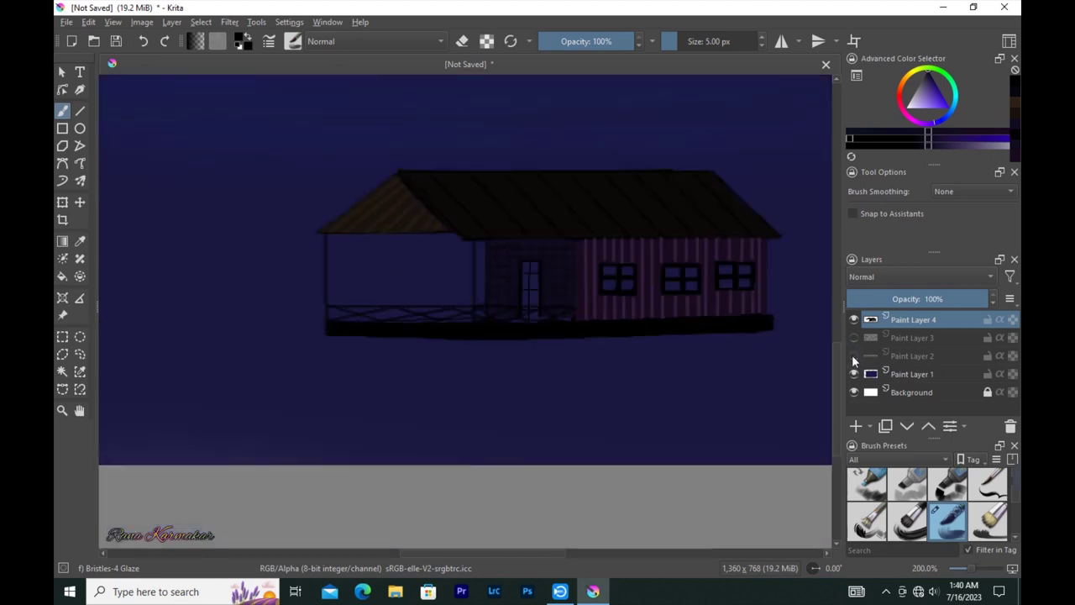
Reorder the house layer relative to the trees, toggling the ground and trees layers
left_click(853, 356)
left_click(854, 338)
key("minus")
key("minus")
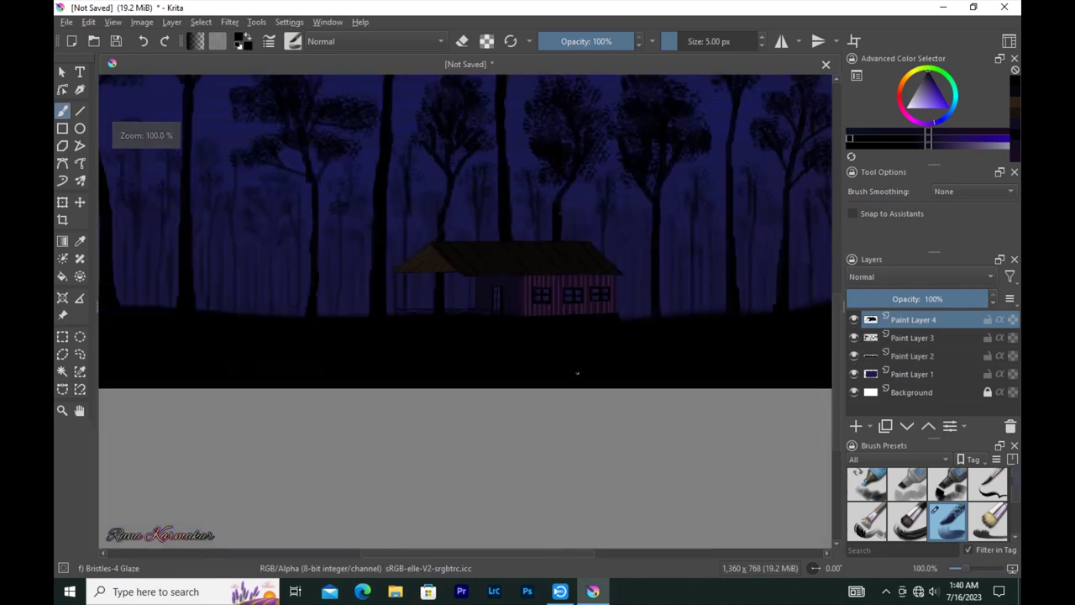
key("minus")
left_click_drag(897, 322, 896, 346)
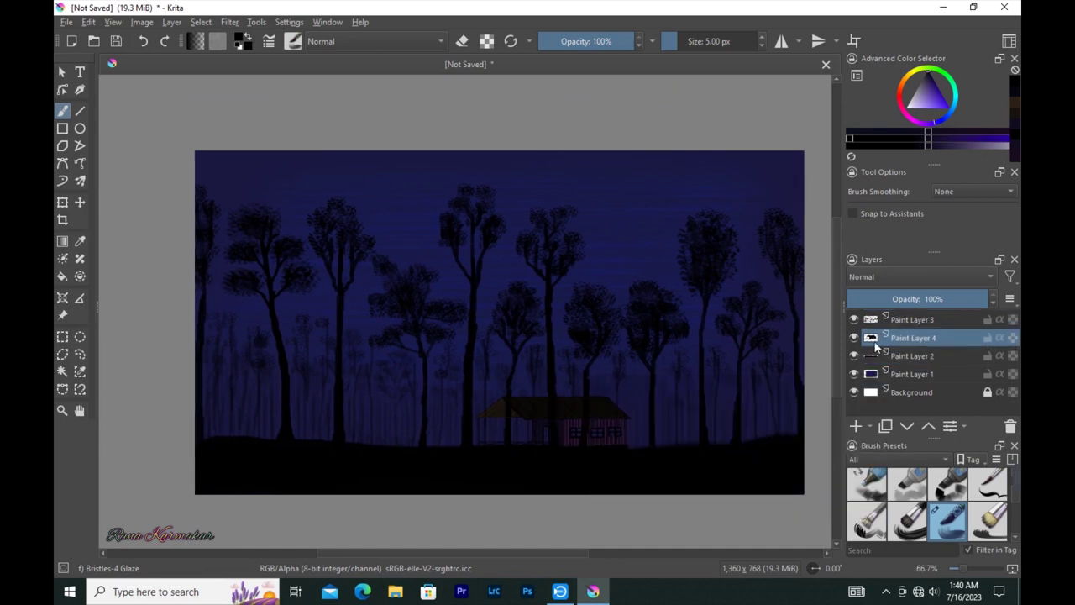
left_click(853, 356)
left_click(854, 320)
Paint an orange-brown edge along the floor beam and add Paint Layer 5
key("plus")
key("plus")
key("plus")
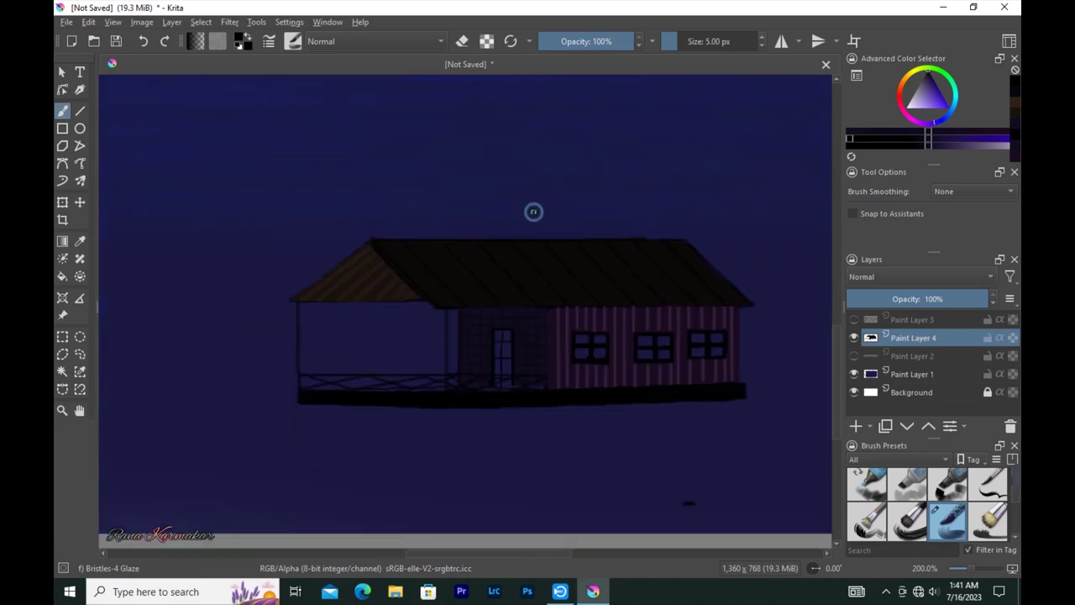
key("plus")
key("plus")
left_click(218, 219, "ctrl")
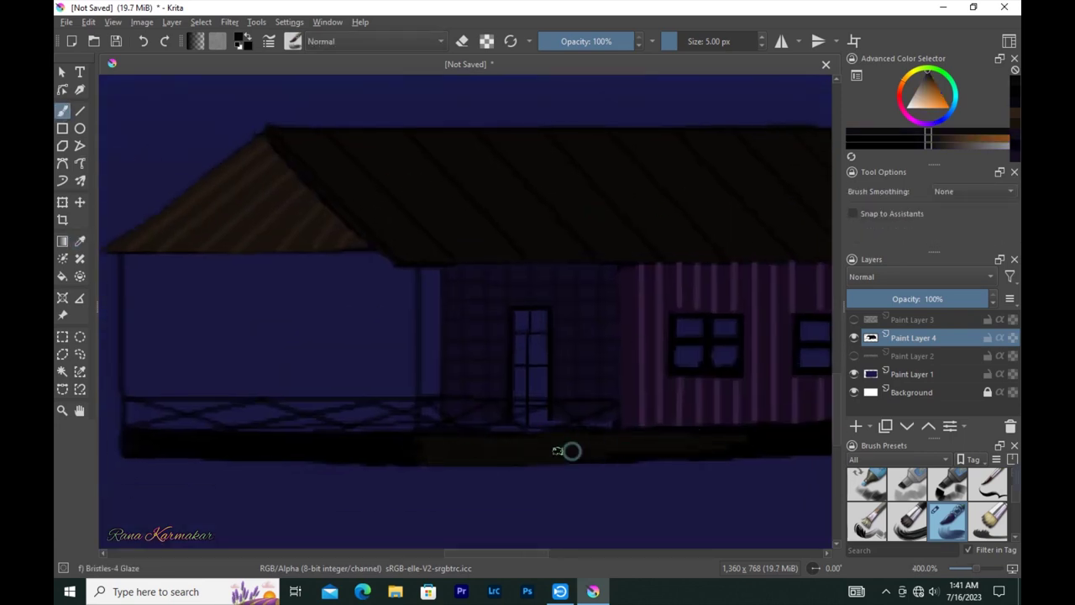
left_click_drag(566, 451, 487, 428)
left_click_drag(667, 430, 537, 440)
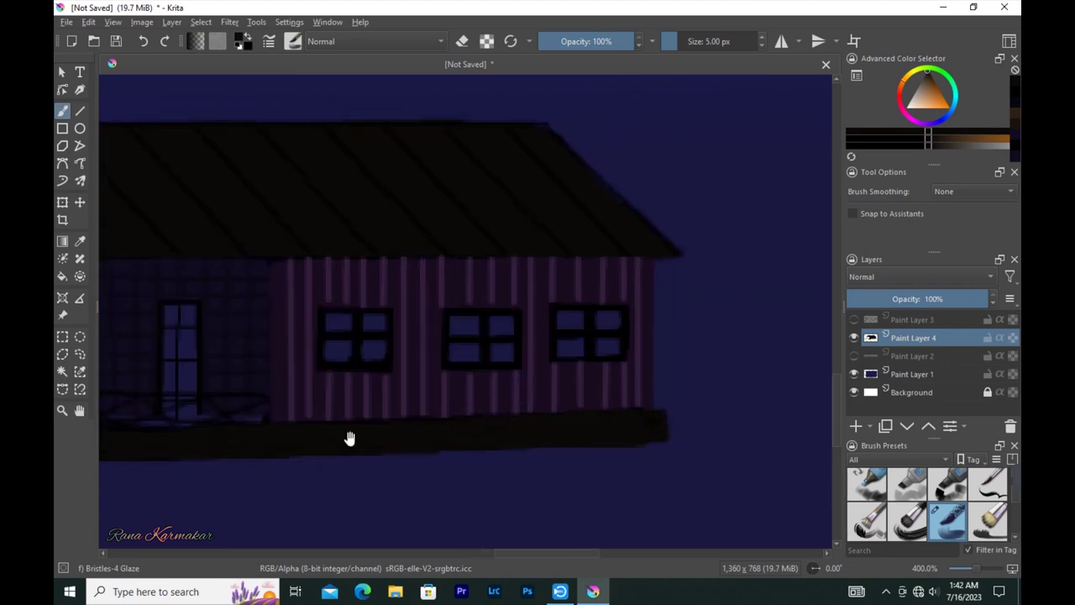
left_click_drag(349, 438, 748, 430)
mouse_move(179, 424)
left_mouse_down()
mouse_move(459, 435)
mouse_move(217, 434)
mouse_move(176, 424)
left_mouse_up()
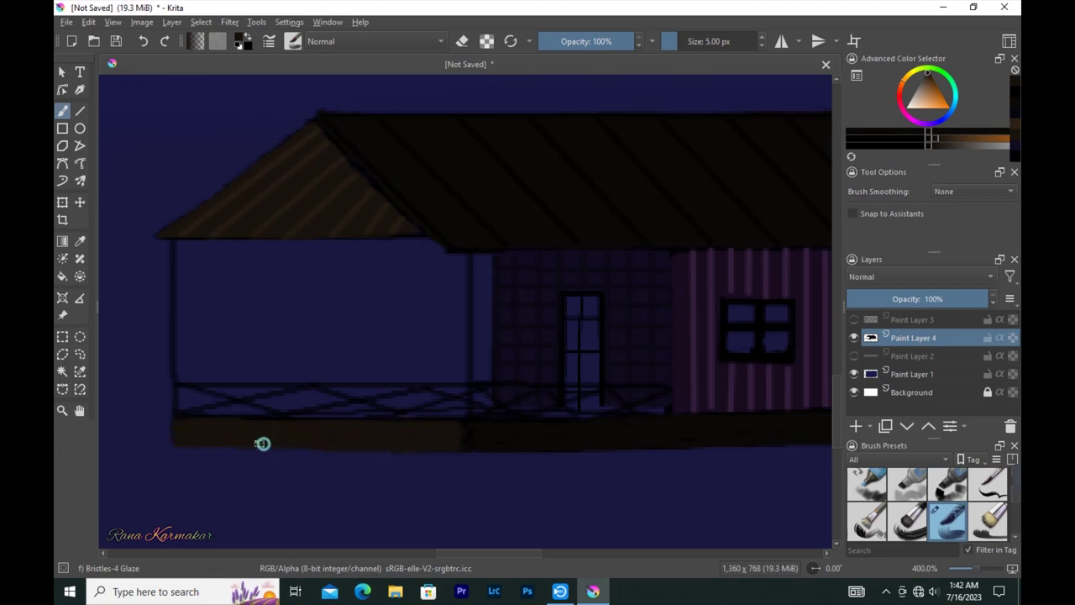
scroll(492, 462, "down", 1)
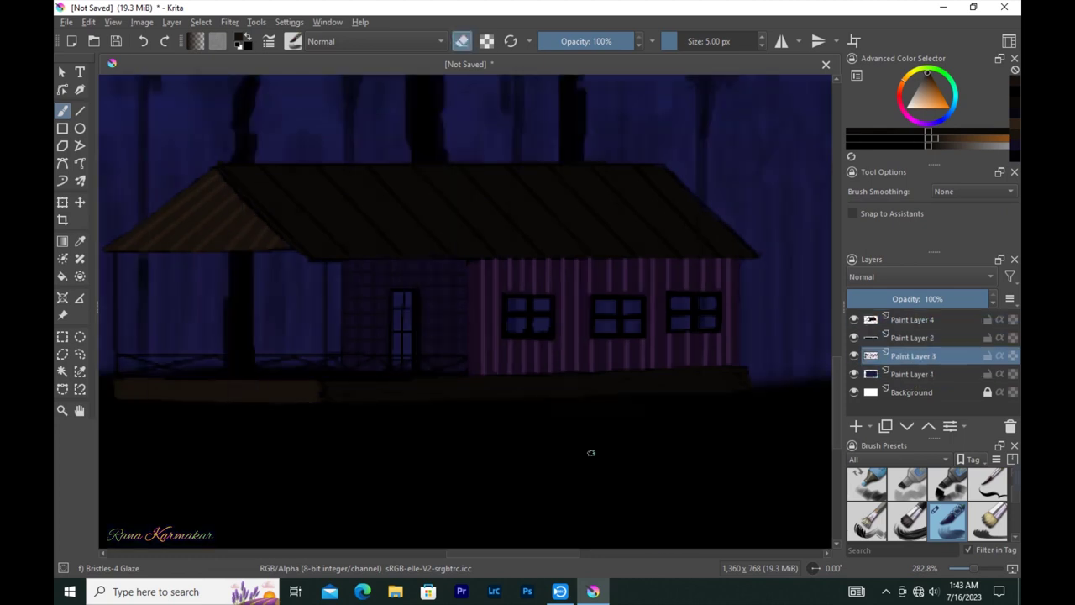
scroll(714, 408, "down", 3)
scroll(714, 407, "down", 2)
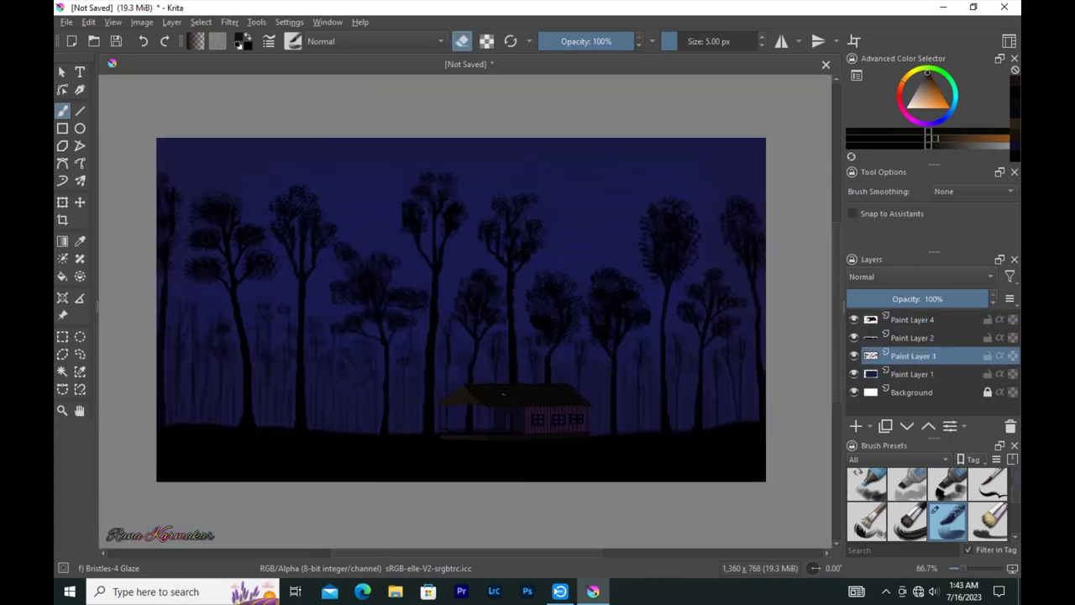
key("Insert")
Paint the windows and door bright glowing yellow with a larger brush
left_click_drag(884, 356, 876, 339)
left_click(992, 135)
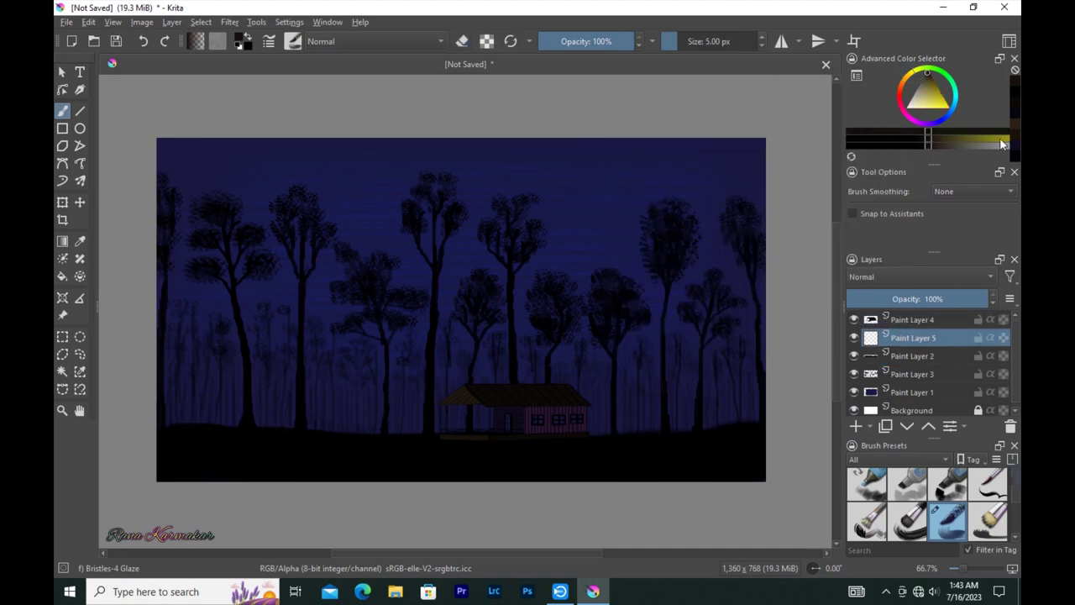
key("bracketright")
key("bracketright")
key("bracketright")
scroll(580, 353, "up", 1)
scroll(580, 353, "up", 1)
mouse_move(564, 334)
left_mouse_down()
mouse_move(578, 346)
mouse_move(661, 346)
left_mouse_up()
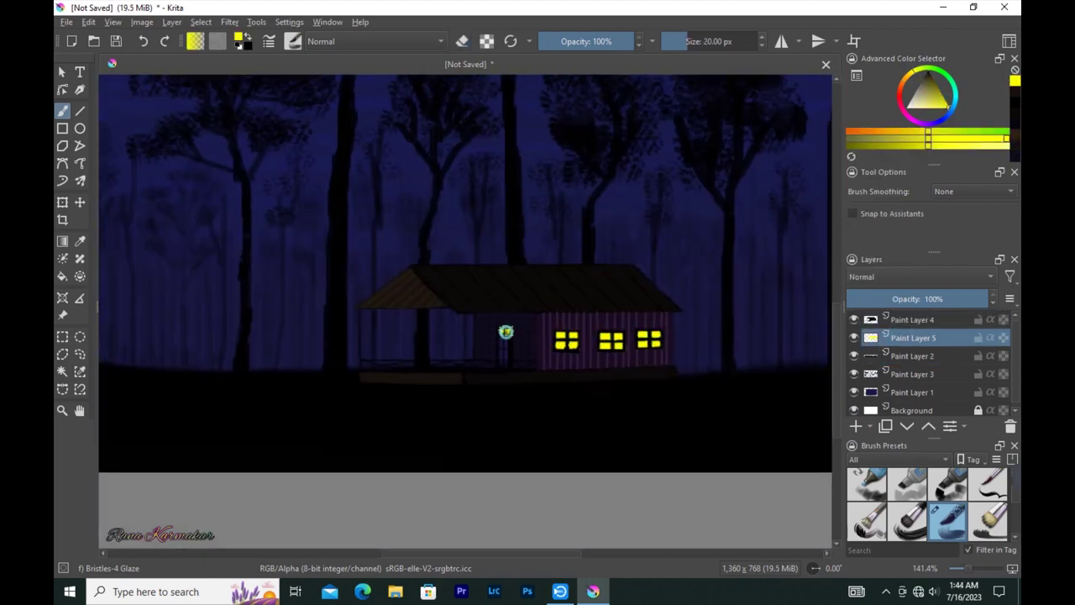
scroll(742, 337, "down", 2)
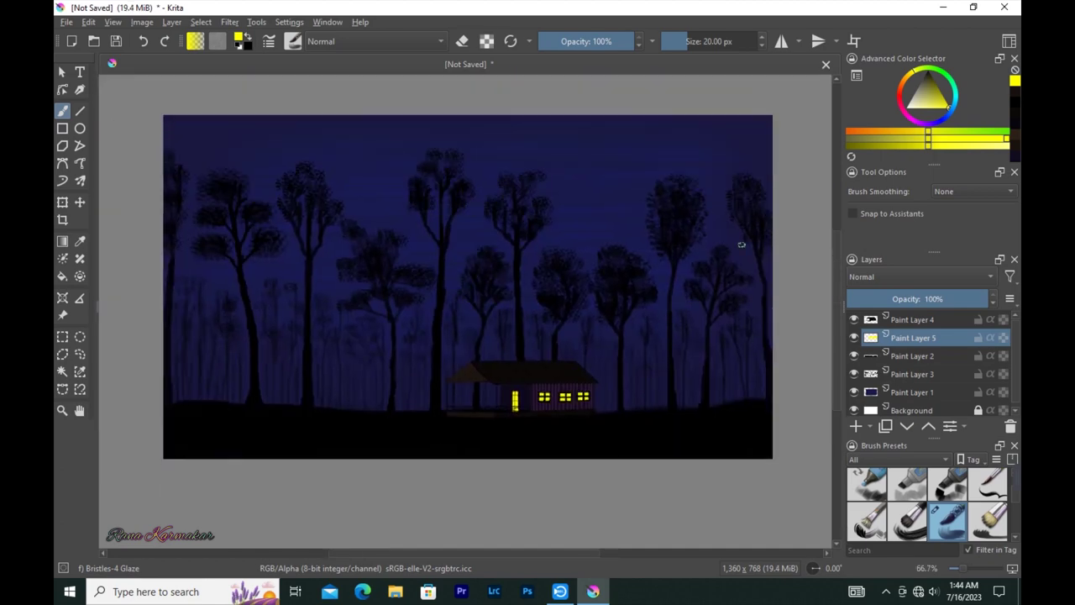
Add Paint Layer 6 and set the paint colour to dark green
left_click(856, 426)
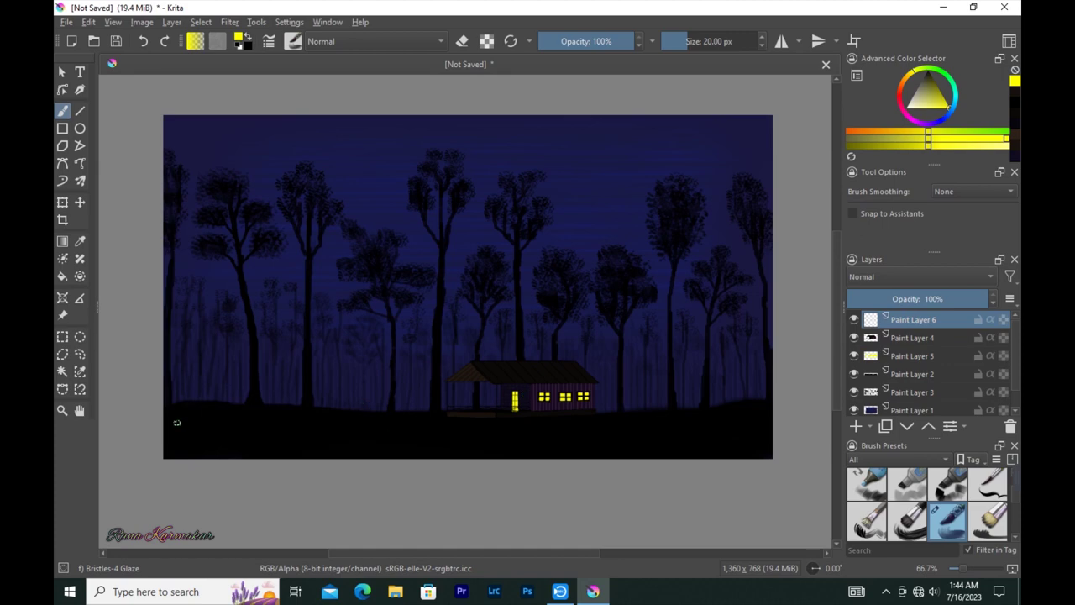
scroll(177, 422, "up", 1)
left_click(900, 137)
Switch to a smaller Texture Hair brush and paint faint grass on the lower-left ground
key("bracketleft")
key("bracketleft")
key("bracketleft")
left_click(296, 40)
left_click(472, 296)
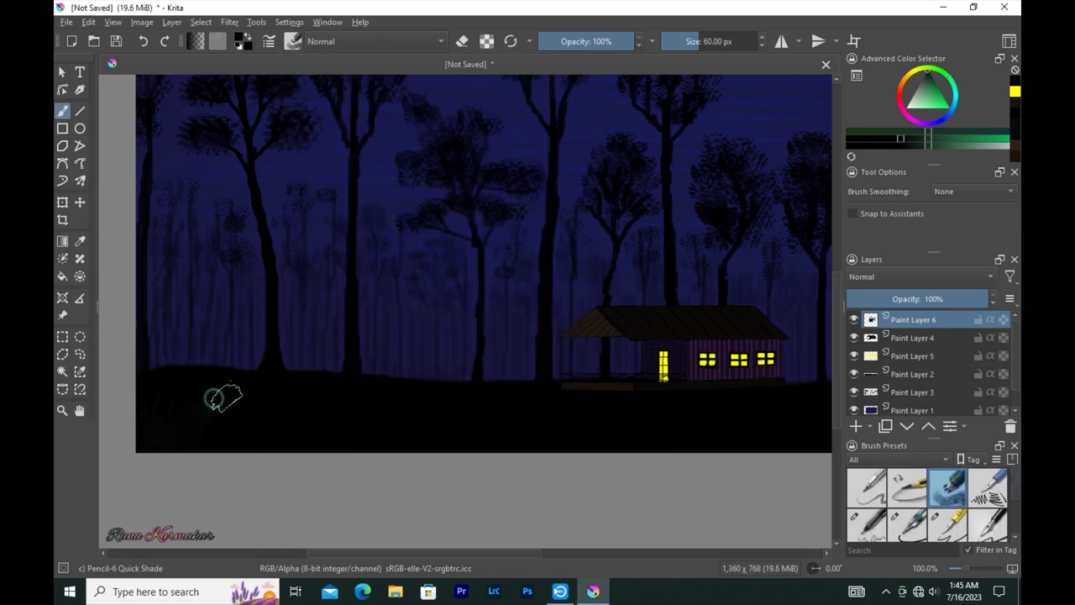
left_click(296, 41)
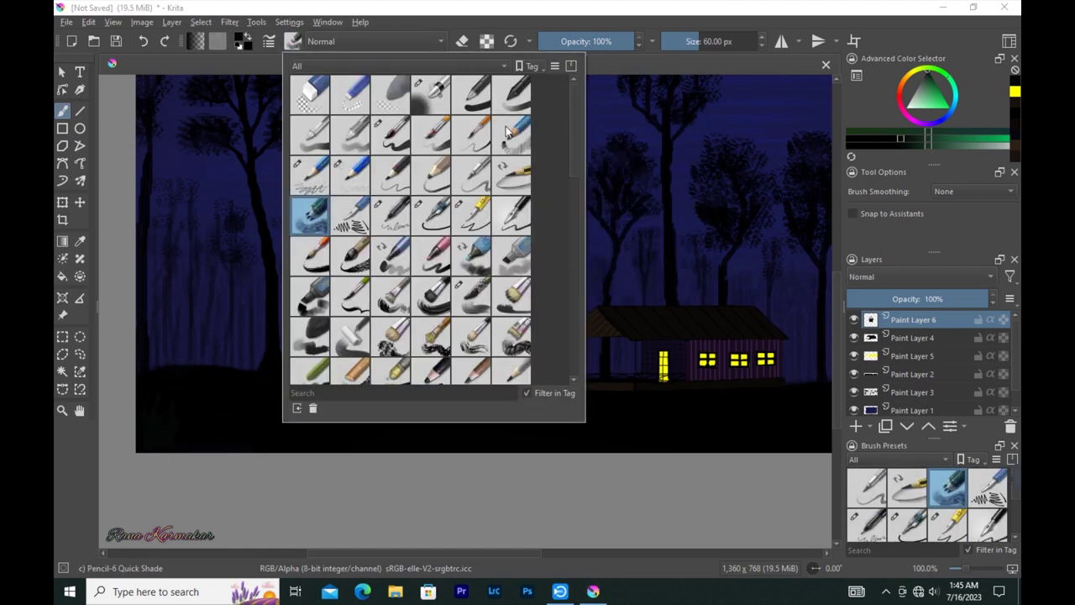
scroll(552, 112, "down", 5)
scroll(552, 112, "down", 5)
left_click(309, 296)
left_click(193, 420)
left_click_drag(187, 423, 215, 404)
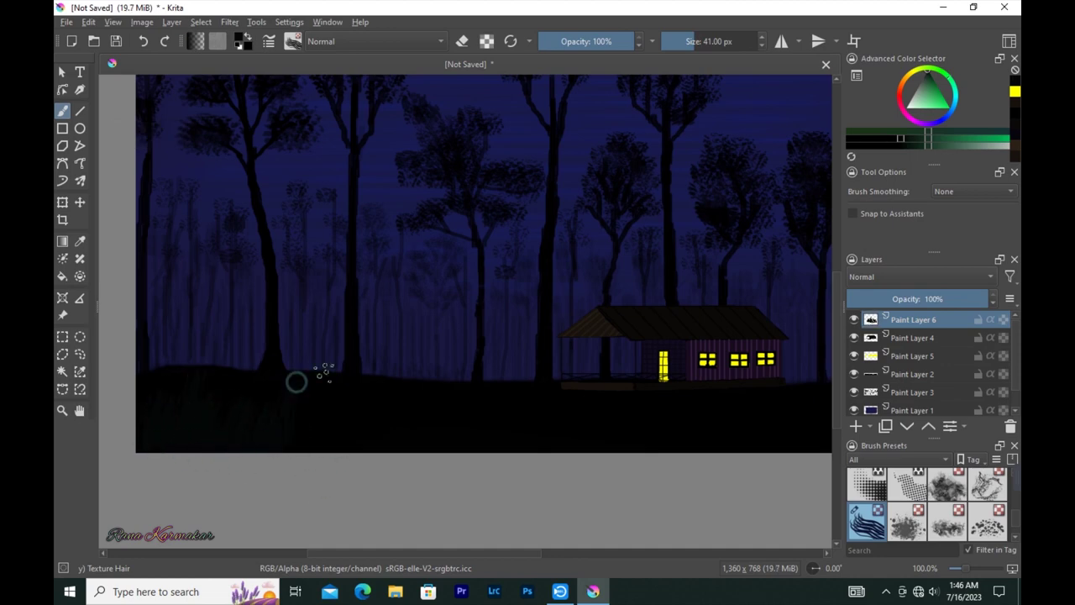
key("[")
mouse_move(315, 450)
left_mouse_down()
mouse_move(314, 395)
mouse_move(278, 403)
left_mouse_up()
left_click_drag(239, 445, 245, 389)
Add more grass strokes across the lower-left ground with a larger brush
key("]")
mouse_move(199, 445)
left_mouse_down()
mouse_move(200, 400)
mouse_move(181, 383)
left_mouse_up()
left_click_drag(298, 424, 277, 366)
left_click_drag(243, 426, 238, 380)
mouse_move(202, 440)
left_mouse_down()
mouse_move(168, 449)
mouse_move(186, 411)
mouse_move(222, 386)
left_mouse_up()
left_click_drag(260, 450, 285, 373)
left_click_drag(306, 450, 332, 399)
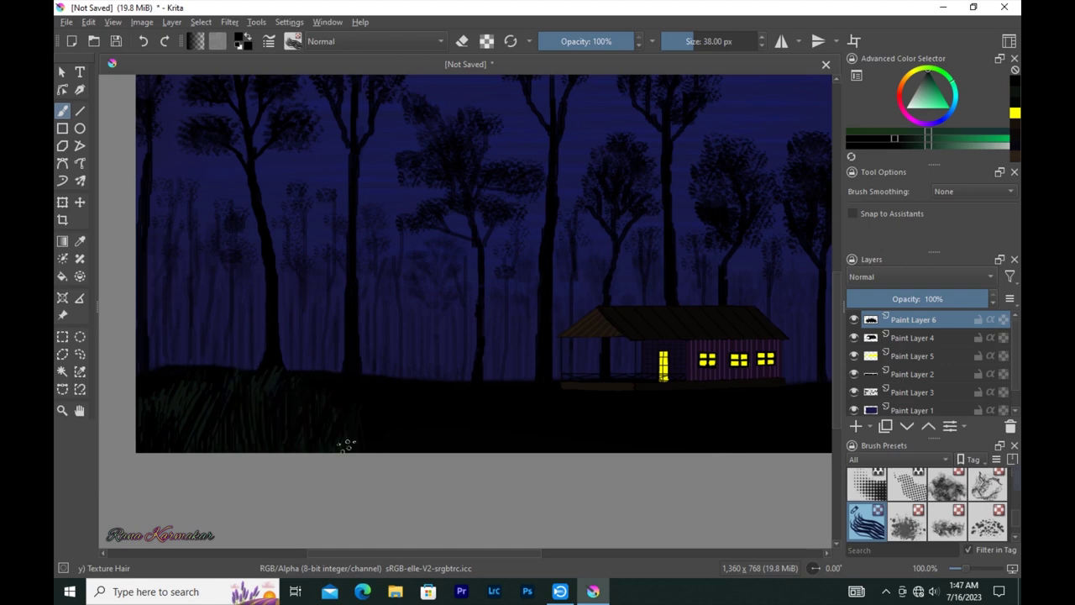
scroll(328, 413, "right", 1)
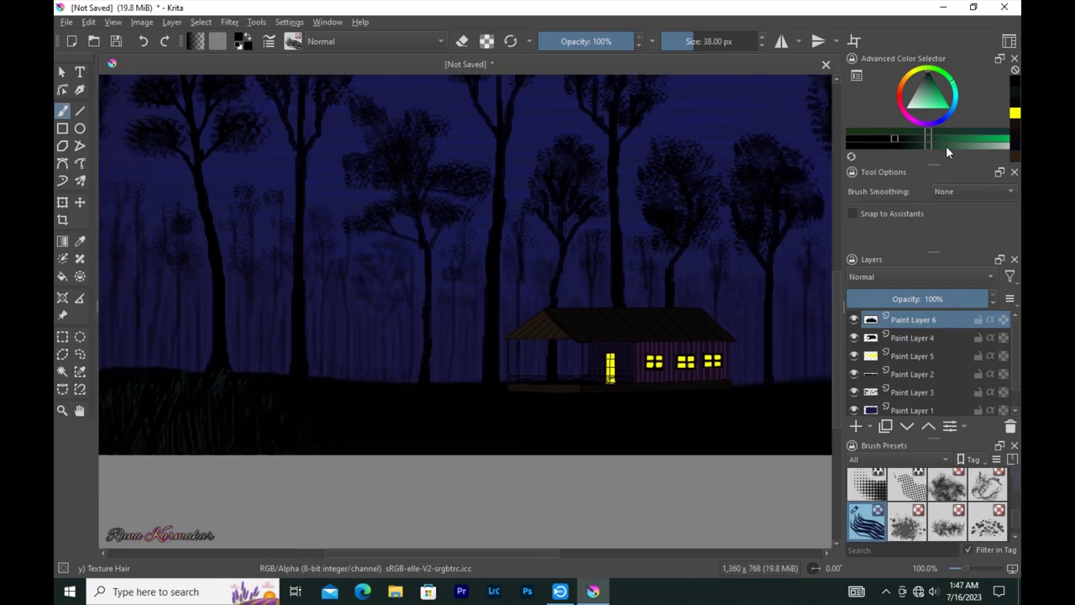
mouse_move(267, 458)
left_mouse_down()
mouse_move(294, 416)
mouse_move(225, 393)
left_mouse_up()
Stamp grass with the 20 px Stamp Grass preset along the ground to the right edge
key("[")
key("[")
key("F6")
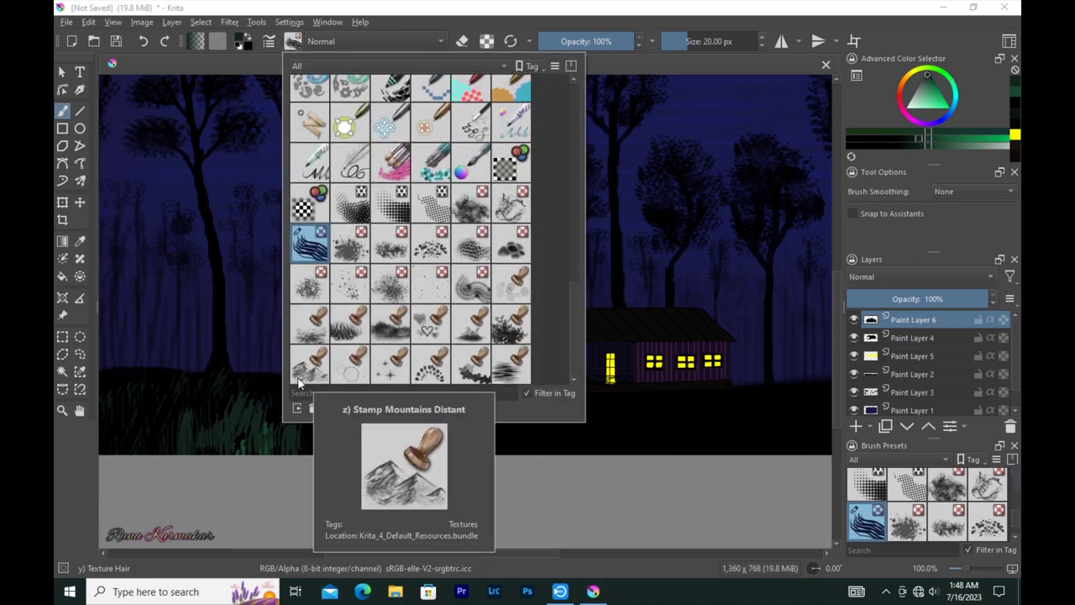
left_click(349, 323)
left_click(280, 401)
scroll(204, 413, "left", 1)
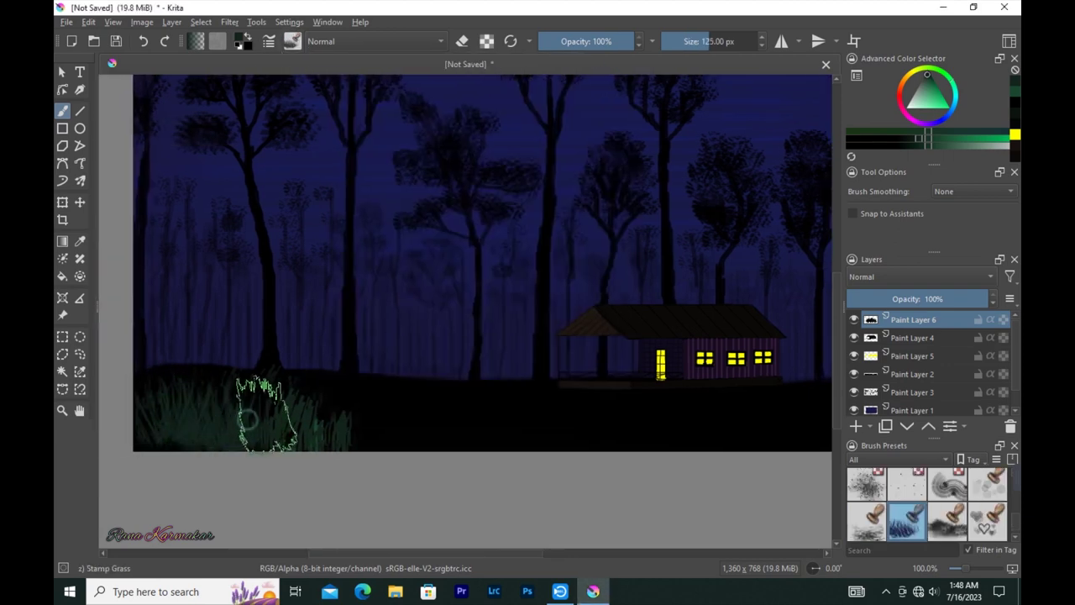
left_click_drag(280, 427, 402, 415)
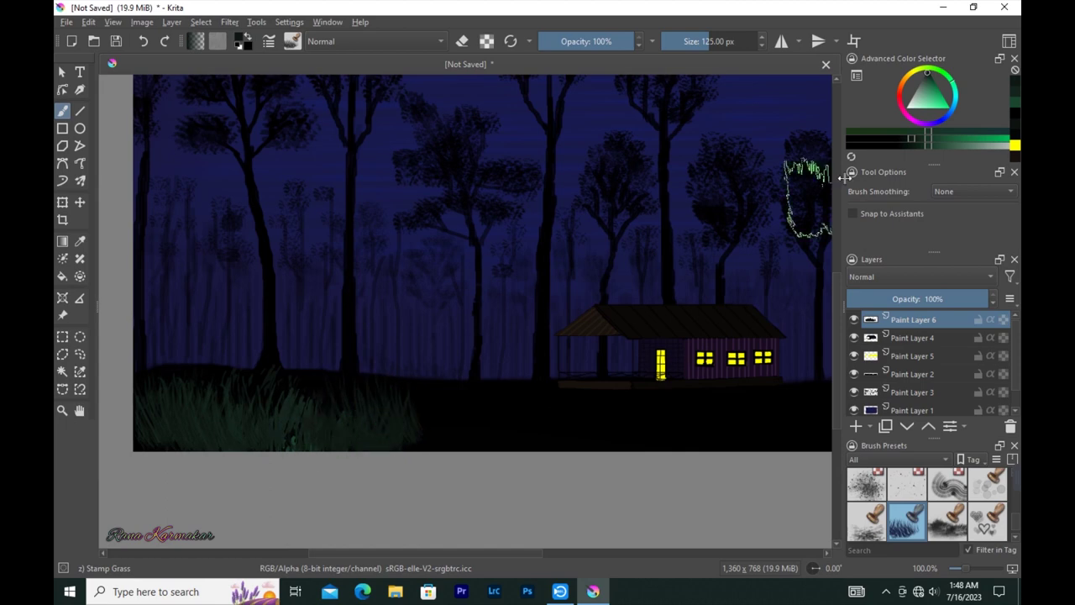
mouse_move(156, 420)
left_mouse_down()
mouse_move(432, 410)
mouse_move(571, 453)
left_mouse_up()
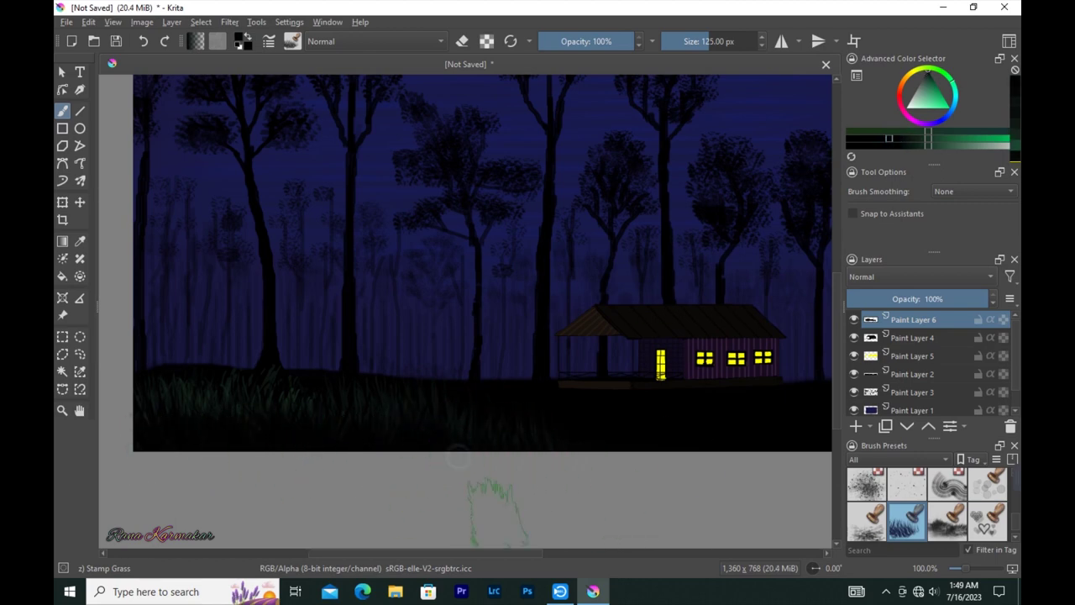
scroll(668, 406, "right", 5)
mouse_move(760, 428)
left_mouse_down()
mouse_move(576, 433)
mouse_move(640, 432)
mouse_move(311, 466)
mouse_move(693, 443)
mouse_move(480, 456)
mouse_move(735, 436)
mouse_move(735, 416)
mouse_move(576, 432)
mouse_move(395, 433)
mouse_move(590, 435)
left_mouse_up()
key("minus")
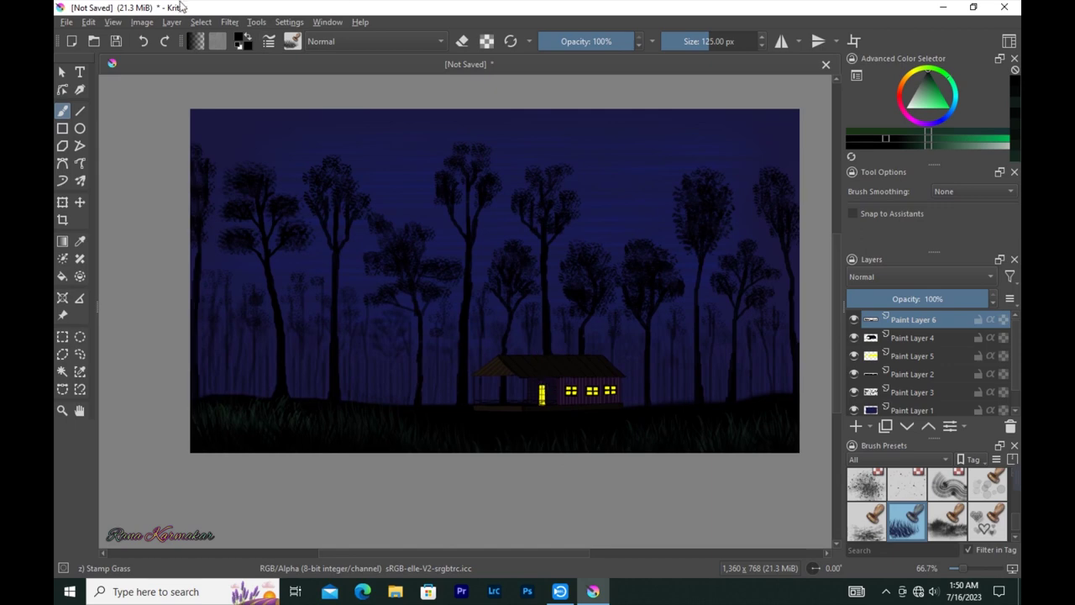
Paint the first stone below the house with a 5 px dull-grey Bristles-4 Glaze brush
key("F6")
scroll(458, 195, "up", 5)
left_click(472, 297)
left_click(619, 328)
key("plus")
key("plus")
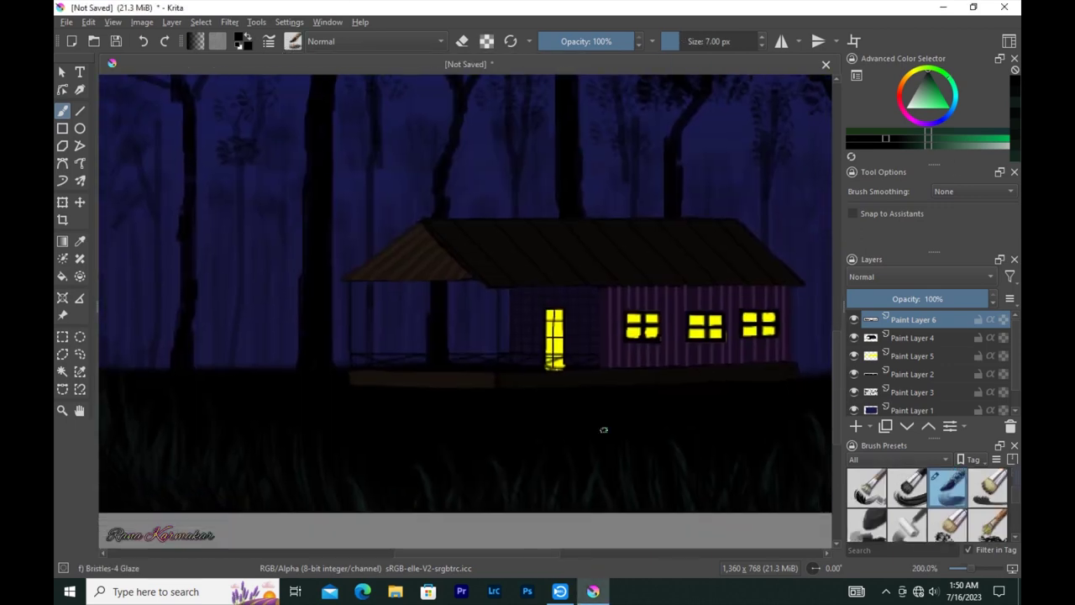
left_click(908, 84)
key("bracketleft")
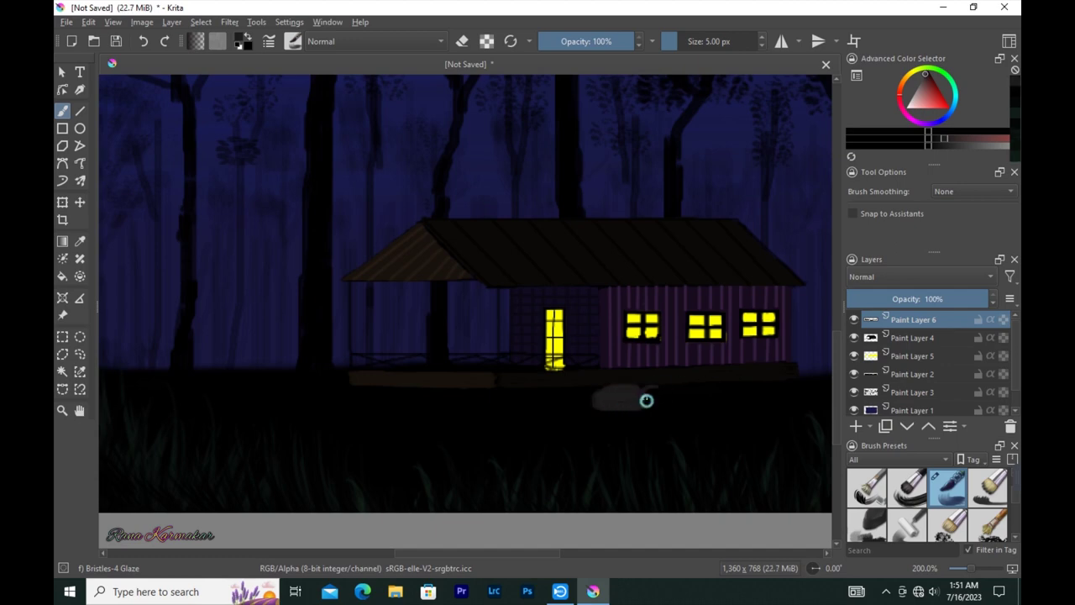
scroll(651, 394, "up", 2)
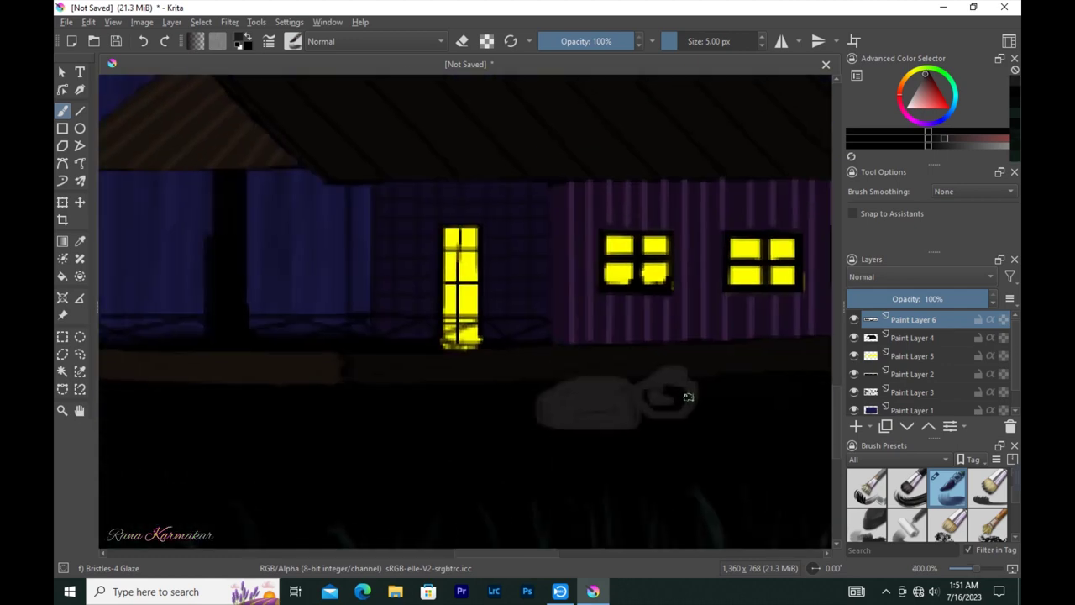
scroll(674, 367, "right", 2)
mouse_move(643, 406)
left_mouse_down()
mouse_move(663, 377)
mouse_move(654, 407)
left_mouse_up()
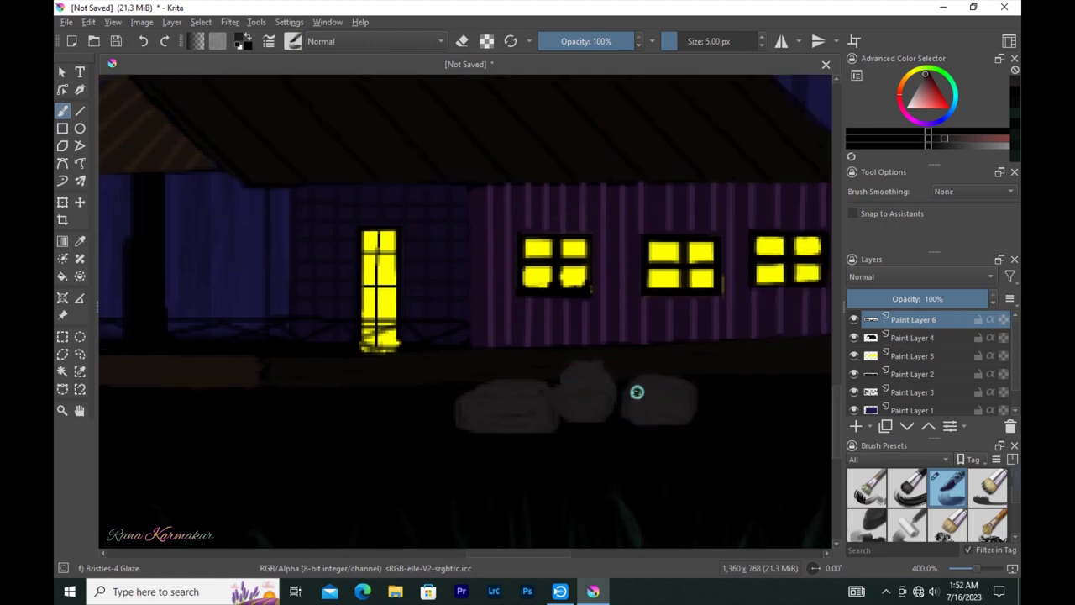
Add more rounded grey stones alongside, including a large filled stone to the right
scroll(655, 382, "right", 2)
mouse_move(681, 372)
left_mouse_down()
mouse_move(670, 379)
mouse_move(739, 403)
mouse_move(716, 383)
mouse_move(699, 406)
mouse_move(723, 343)
left_mouse_up()
scroll(679, 391, "right", 2)
left_click_drag(678, 391, 790, 402)
scroll(711, 400, "right", 2)
mouse_move(711, 400)
left_mouse_down()
mouse_move(617, 365)
mouse_move(630, 392)
left_mouse_up()
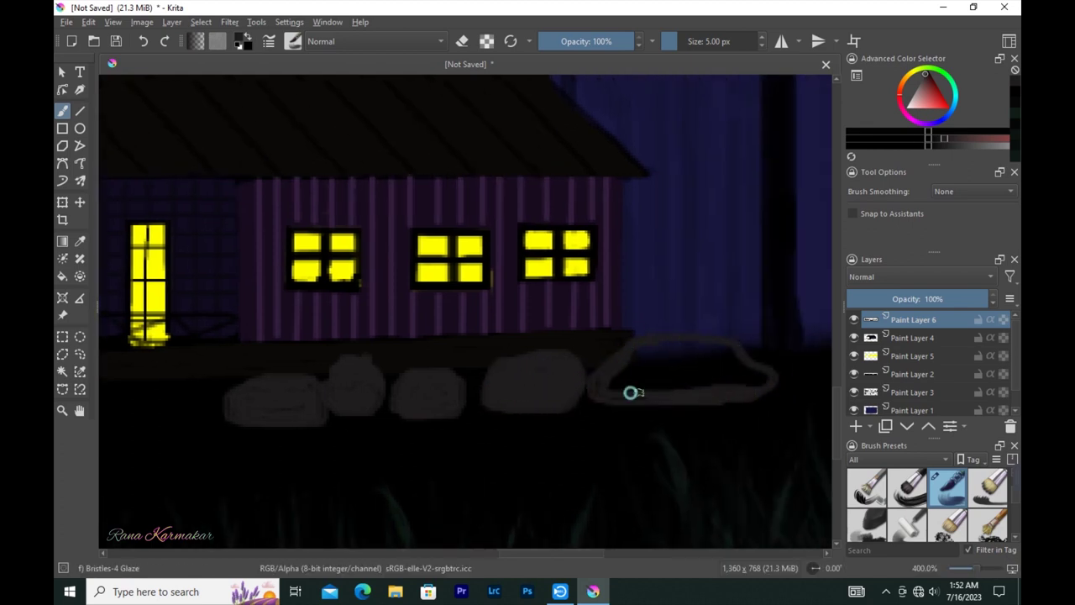
mouse_move(641, 356)
left_mouse_down()
mouse_move(717, 353)
mouse_move(749, 369)
mouse_move(638, 378)
mouse_move(714, 363)
left_mouse_up()
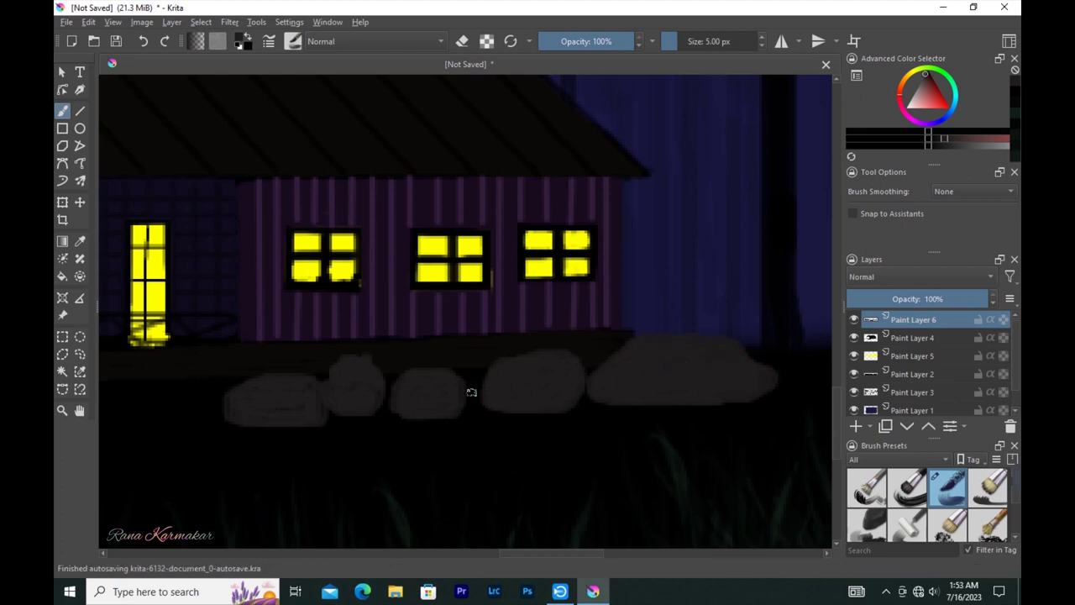
Glaze faint shading over the stones with a 14 px brush at 19% opacity
key("bracketleft")
key("bracketleft")
key("bracketleft")
scroll(319, 398, "up", 1)
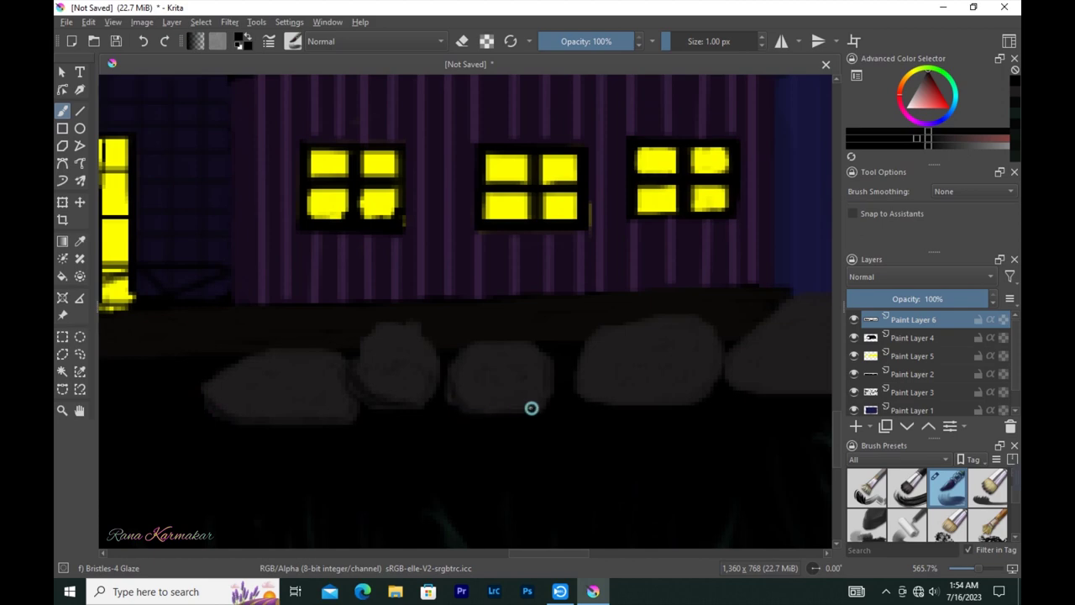
scroll(466, 407, "right", 3)
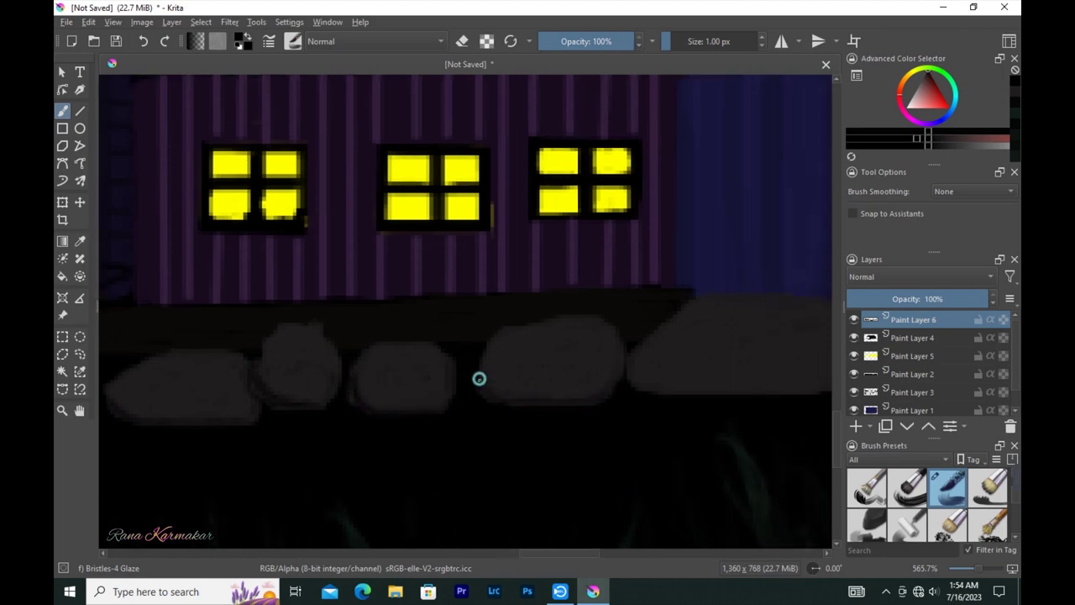
scroll(483, 390, "right", 5)
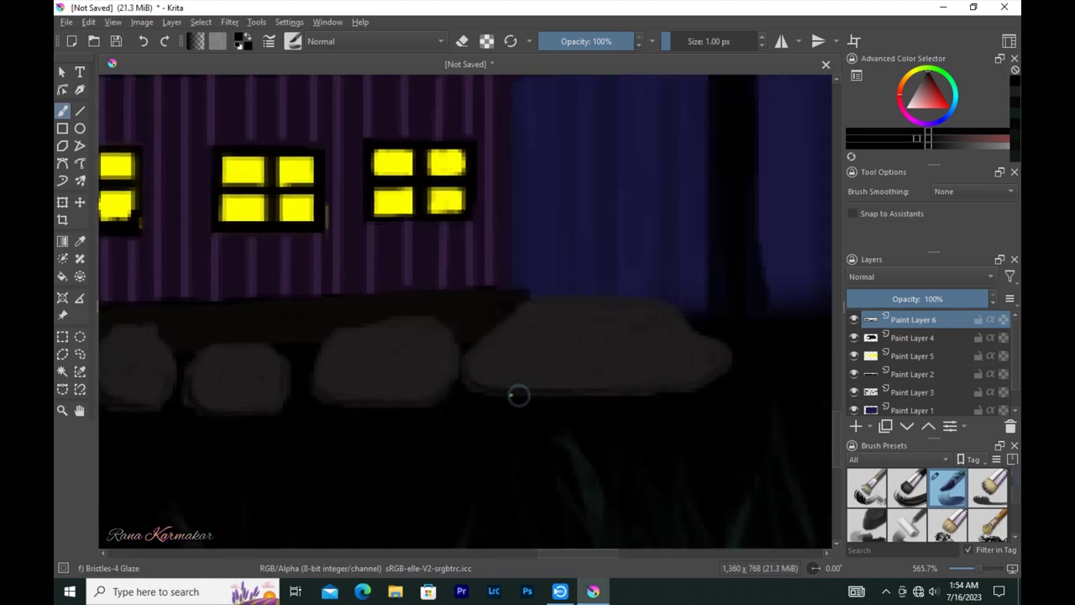
scroll(519, 395, "down", 4)
scroll(398, 298, "up", 4)
key("bracketright")
key("bracketright")
key("bracketright")
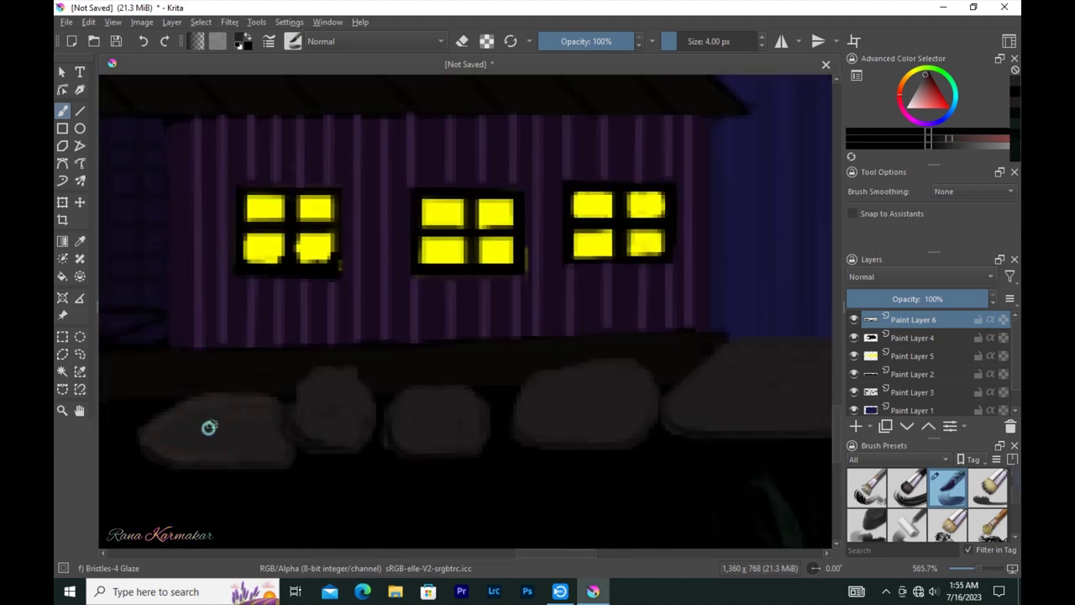
scroll(622, 368, "right", 4)
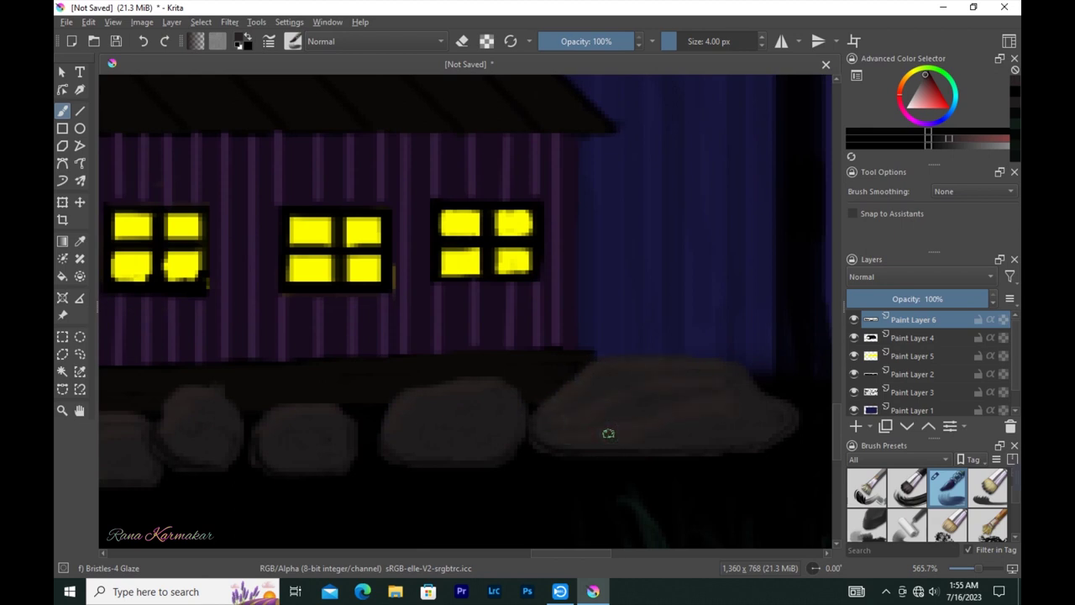
scroll(609, 433, "down", 1)
left_click_drag(619, 396, 647, 396)
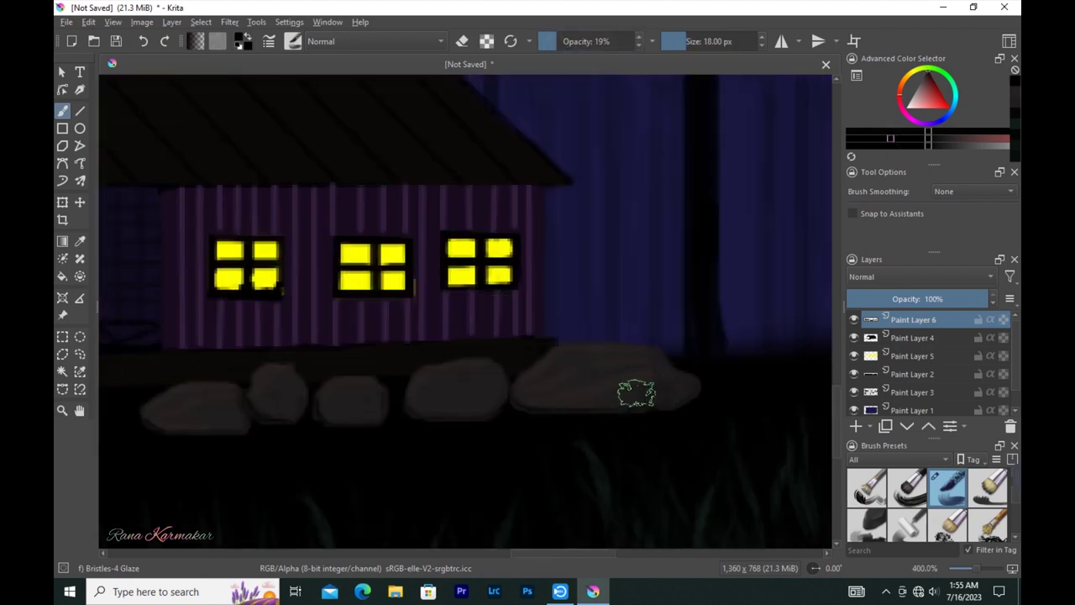
key("bracketleft")
mouse_move(341, 412)
left_mouse_down()
mouse_move(175, 396)
mouse_move(657, 371)
left_mouse_up()
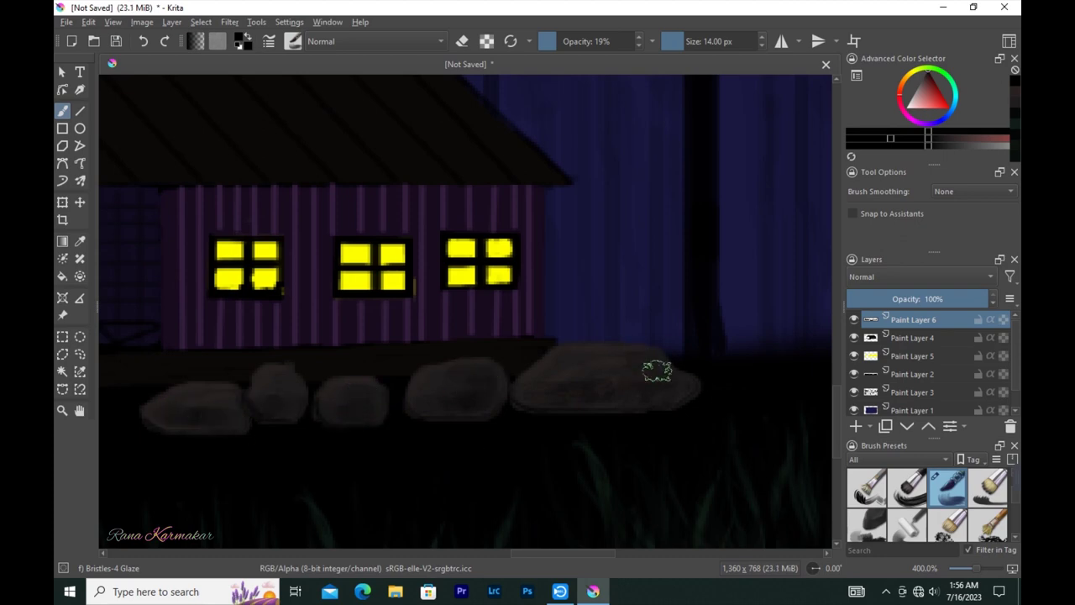
mouse_move(485, 387)
left_mouse_down()
mouse_move(365, 384)
mouse_move(227, 412)
mouse_move(461, 412)
left_mouse_up()
scroll(461, 412, "down", 5)
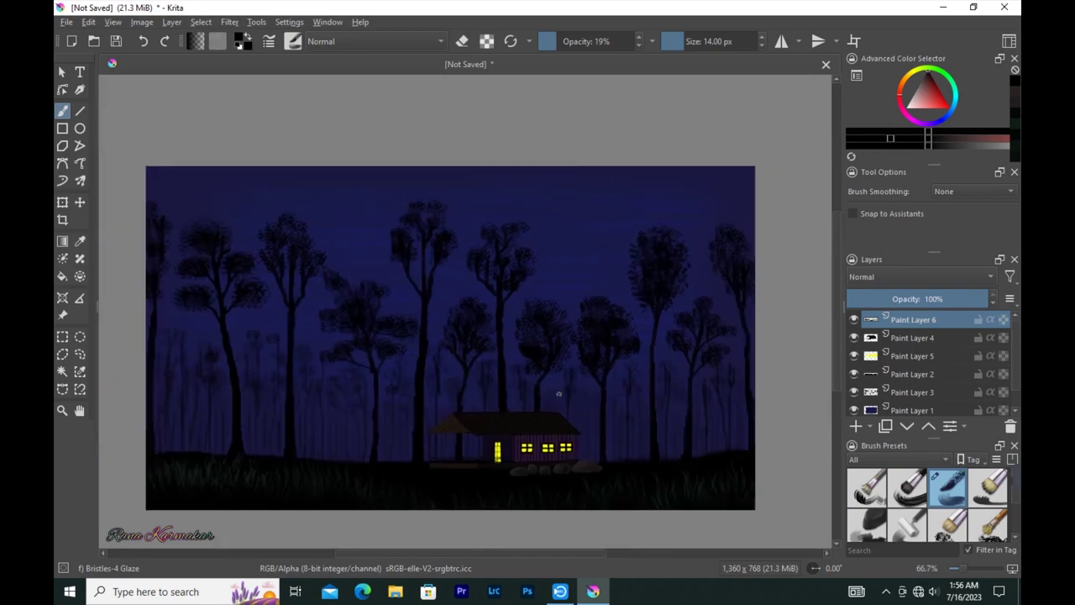
On Paint Layer 4, draw a thin dark 3 px post at 84% opacity beside the door
left_click(913, 337)
scroll(331, 353, "up", 2)
scroll(333, 393, "up", 2)
key("bracketleft")
key("bracketleft")
key("o")
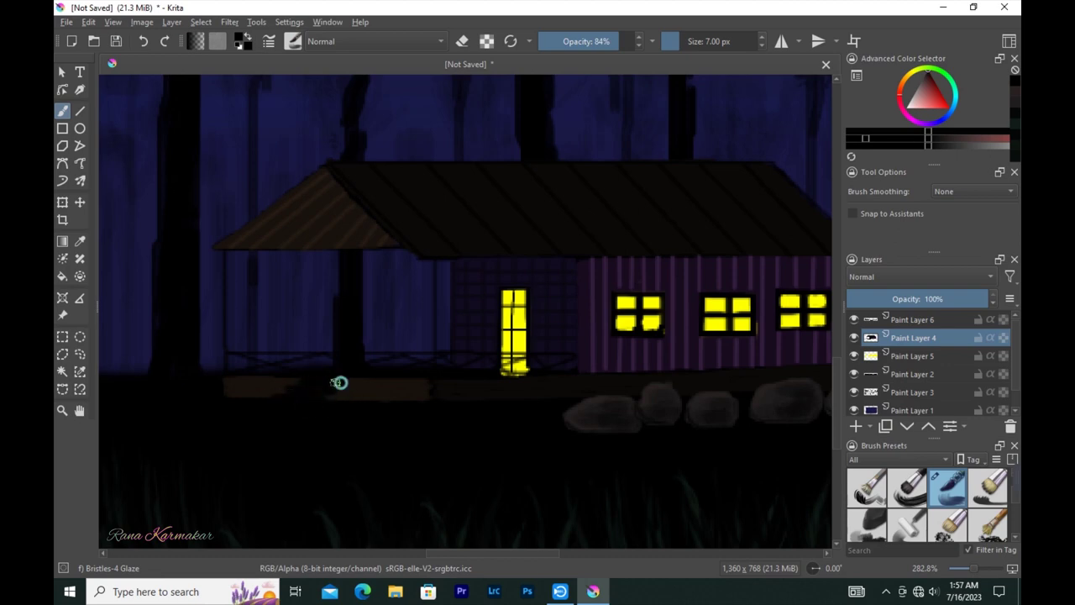
scroll(345, 429, "down", 3)
scroll(440, 415, "down", 1)
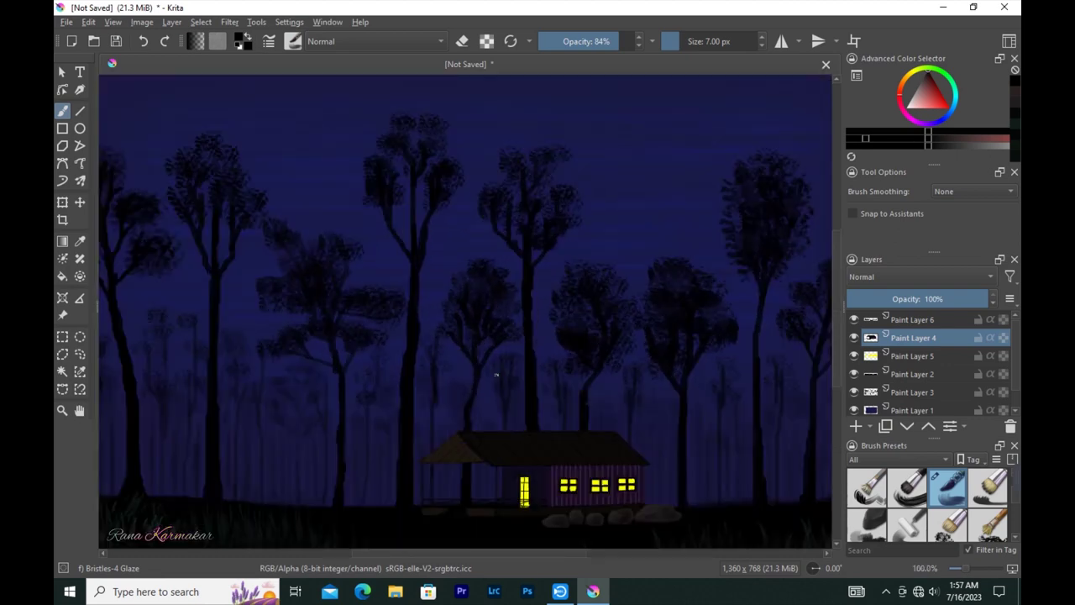
scroll(599, 524, "up", 3)
scroll(437, 305, "up", 2)
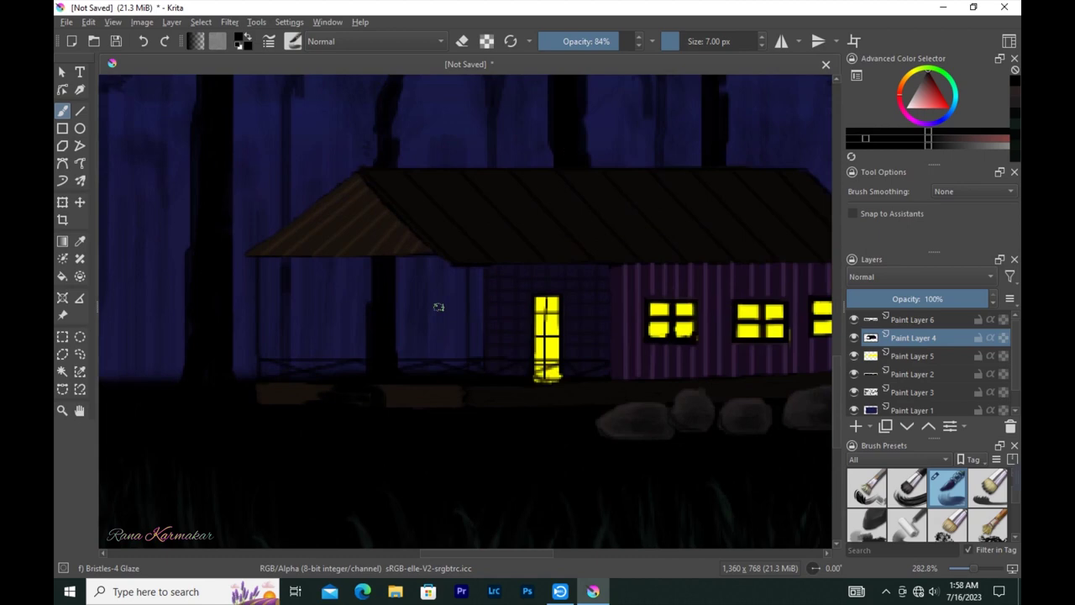
scroll(506, 219, "up", 1)
key("bracketleft")
key("bracketleft")
left_click_drag(465, 219, 468, 277)
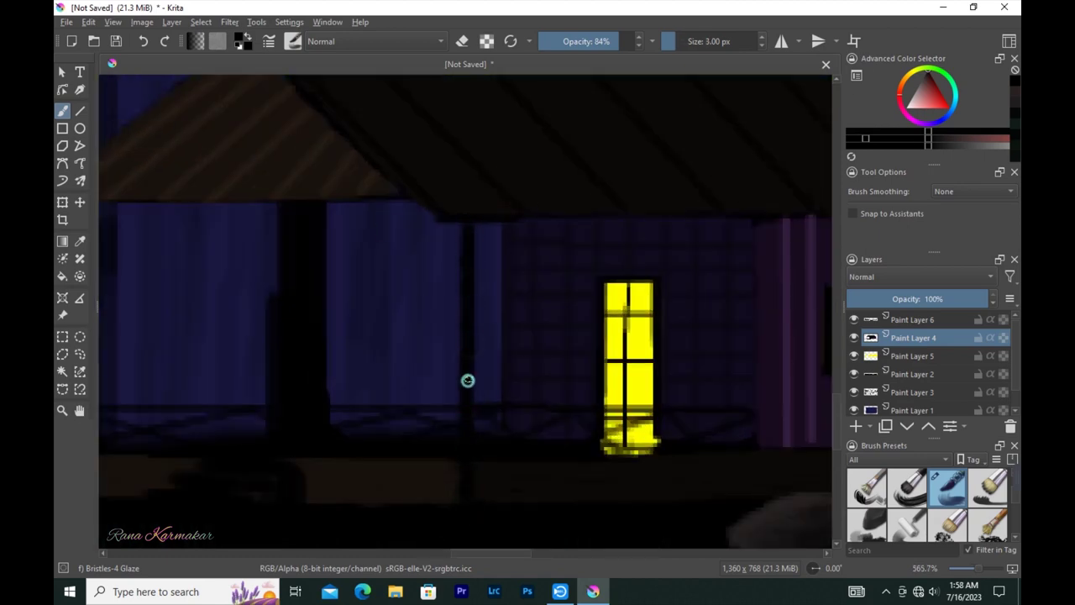
Review the scene and return to painting on Paint Layer 6
scroll(276, 218, "left", 3)
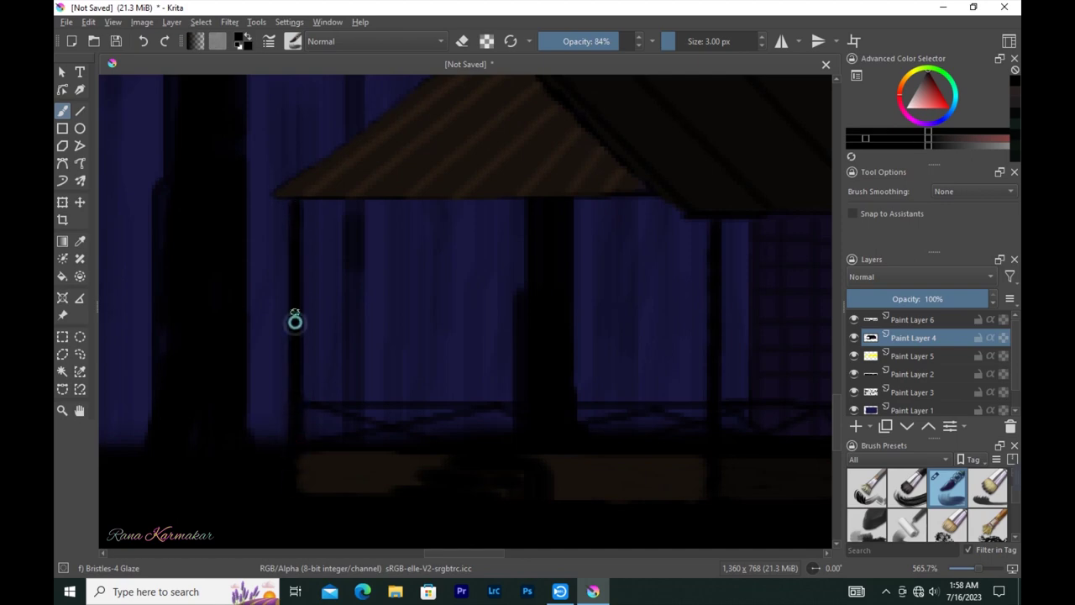
scroll(302, 407, "down", 3)
scroll(379, 377, "down", 2)
scroll(456, 389, "down", 2)
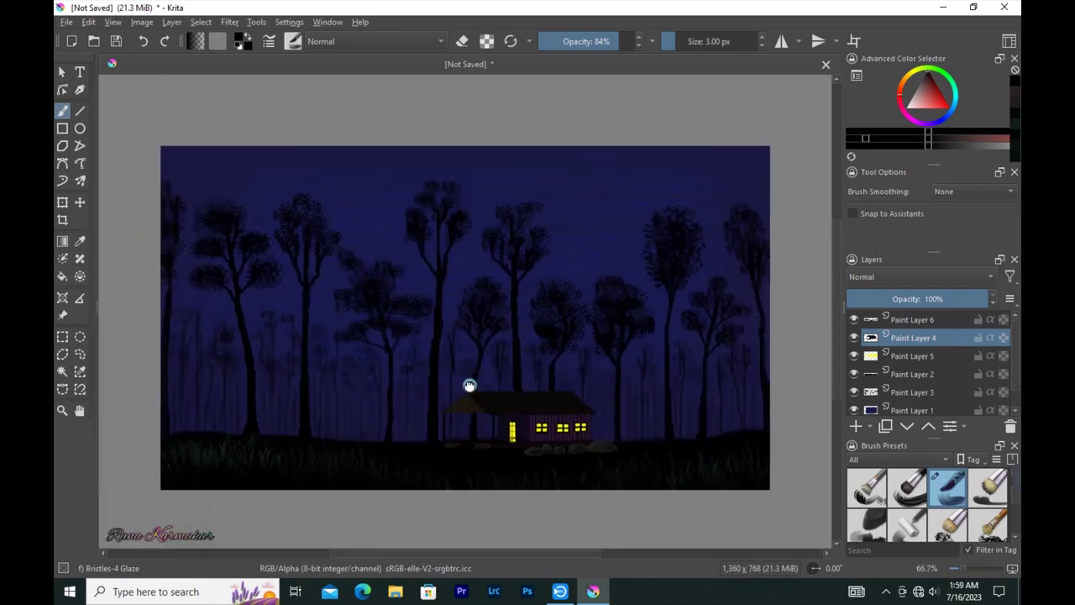
scroll(594, 124, "up", 3)
left_click(905, 319)
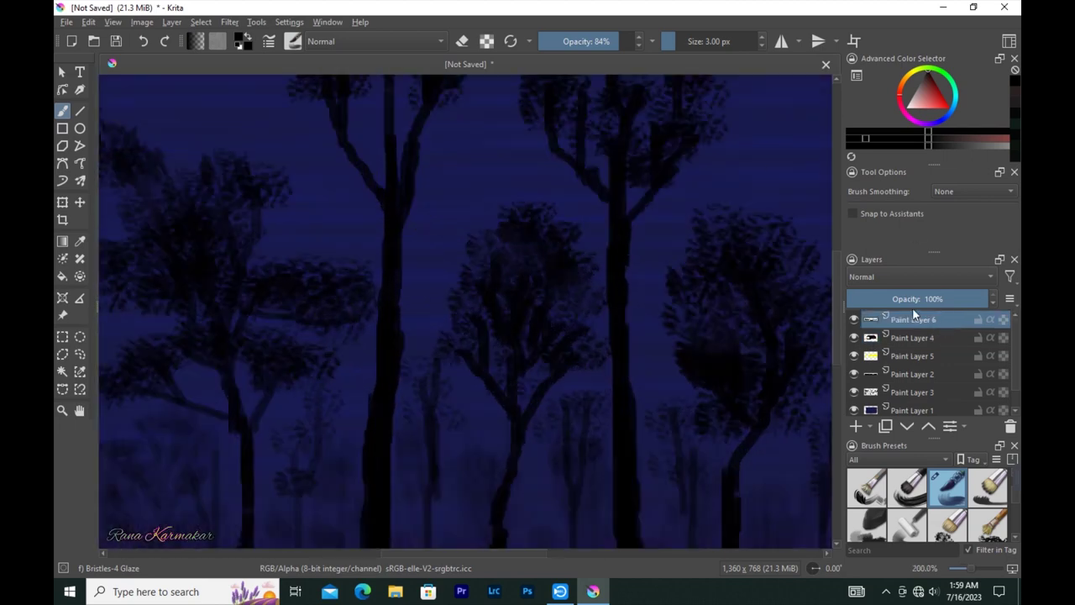
Frame the house and stones, set the glaze brush to 11 px at 21% opacity, and pick a darker colour
scroll(452, 183, "up", 2)
left_click_drag(453, 183, 224, 32)
key("bracketright")
key("bracketright")
key("bracketright")
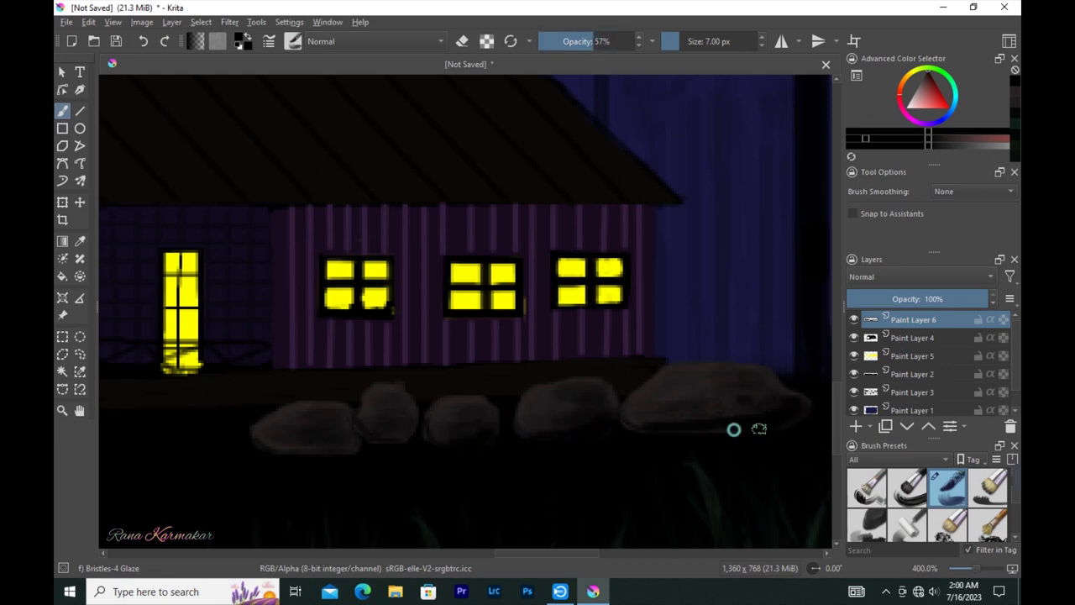
key("o")
key("o")
key("o")
key("bracketright")
key("bracketright")
key("bracketright")
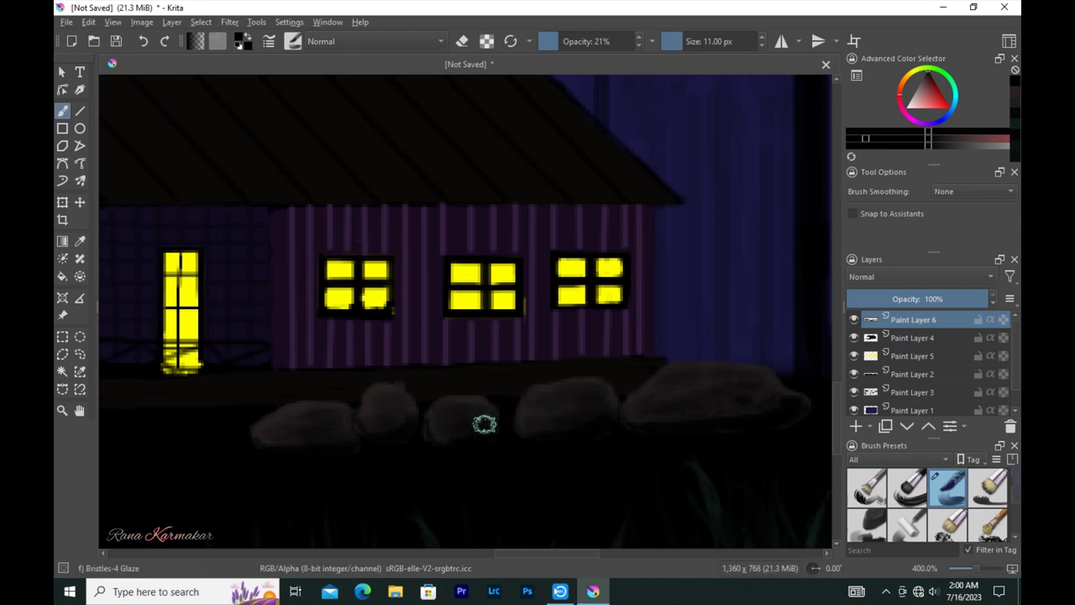
left_click(933, 148)
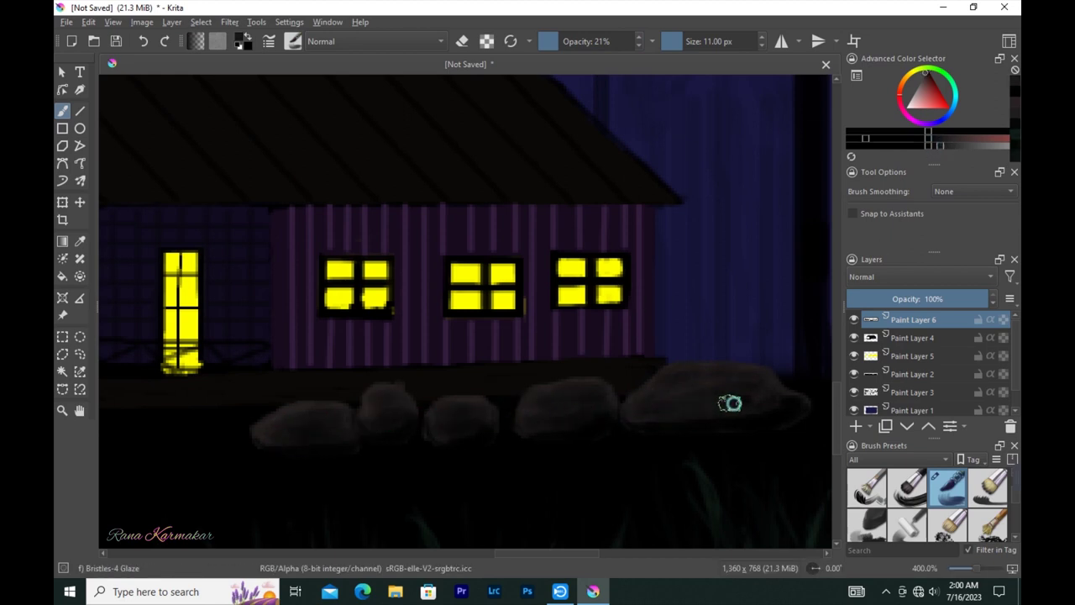
Dab faint glaze shading over the right rock and across the left rocks
mouse_move(665, 384)
left_mouse_down()
mouse_move(650, 394)
mouse_move(722, 383)
left_mouse_up()
left_click_drag(570, 398, 369, 432)
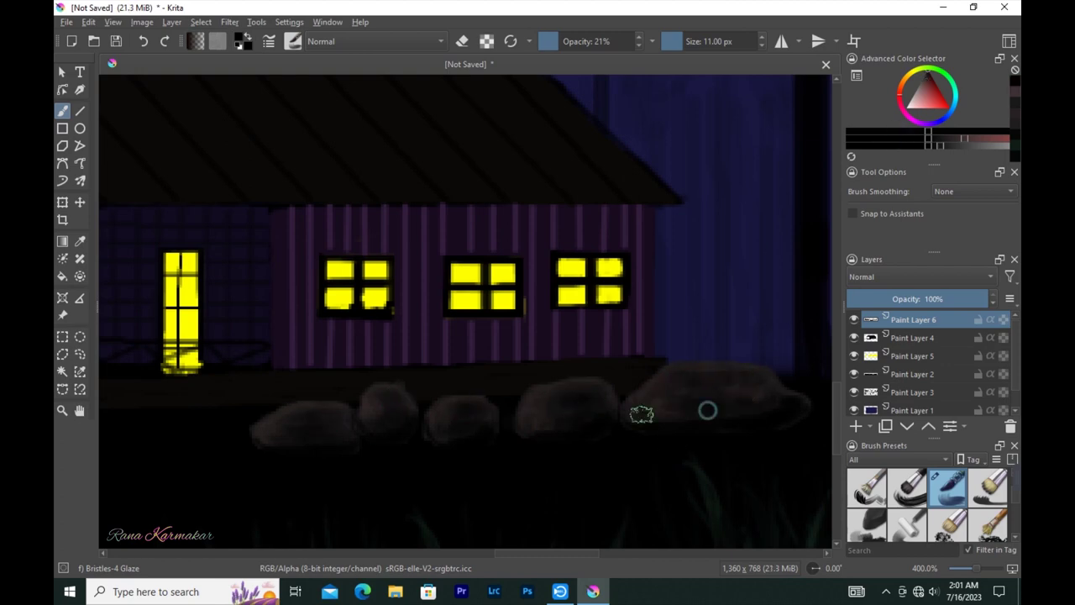
scroll(572, 398, "down", 10)
scroll(550, 403, "up", 3)
scroll(549, 403, "down", 2)
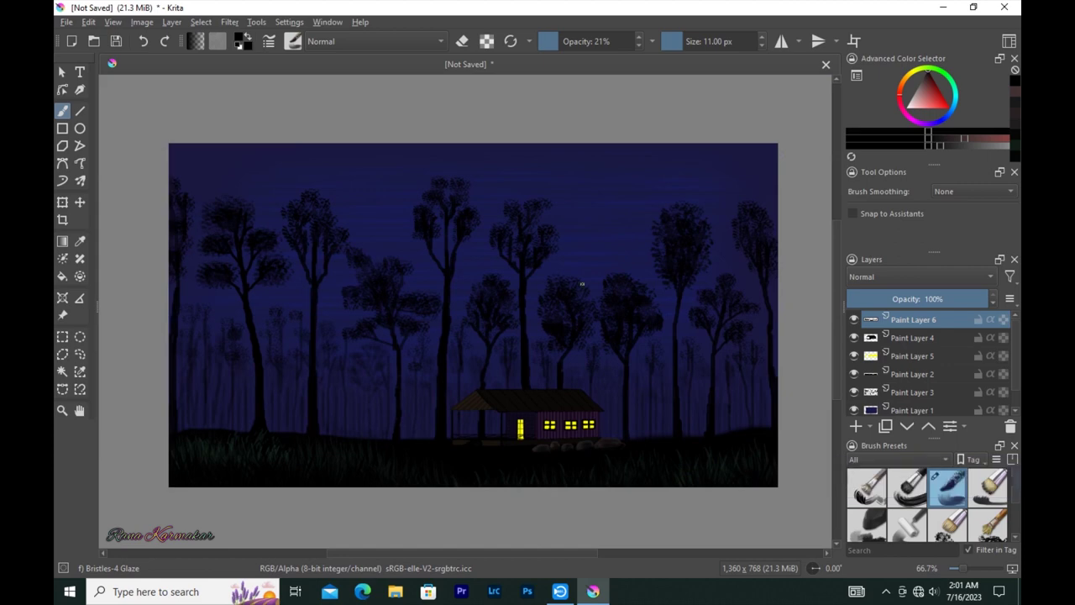
scroll(529, 319, "up", 3)
Switch to the Texture Spray brush preset, undoing a test spray stroke in the sky
left_click(293, 41)
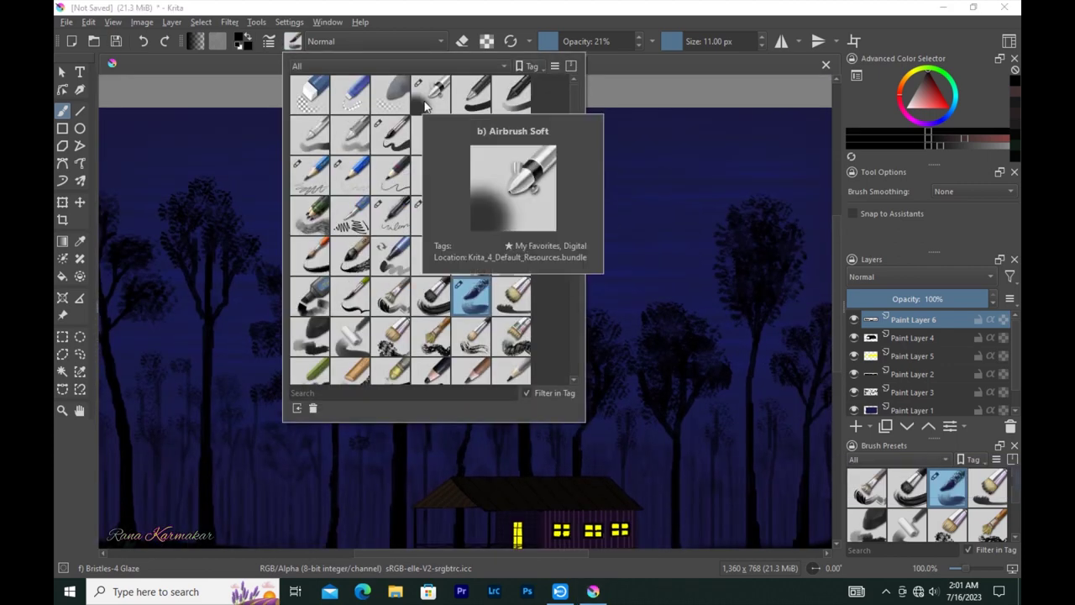
left_click(310, 135)
scroll(383, 290, "down", 5)
left_click(382, 289)
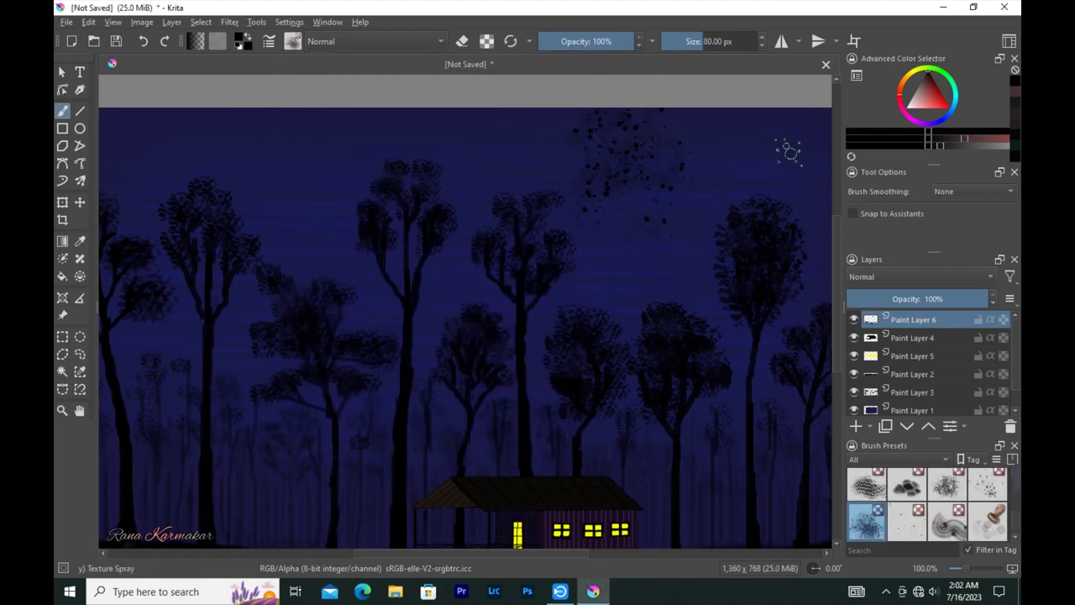
mouse_move(588, 168)
left_mouse_down()
mouse_move(638, 126)
mouse_move(699, 144)
left_mouse_up()
key("ctrl+z")
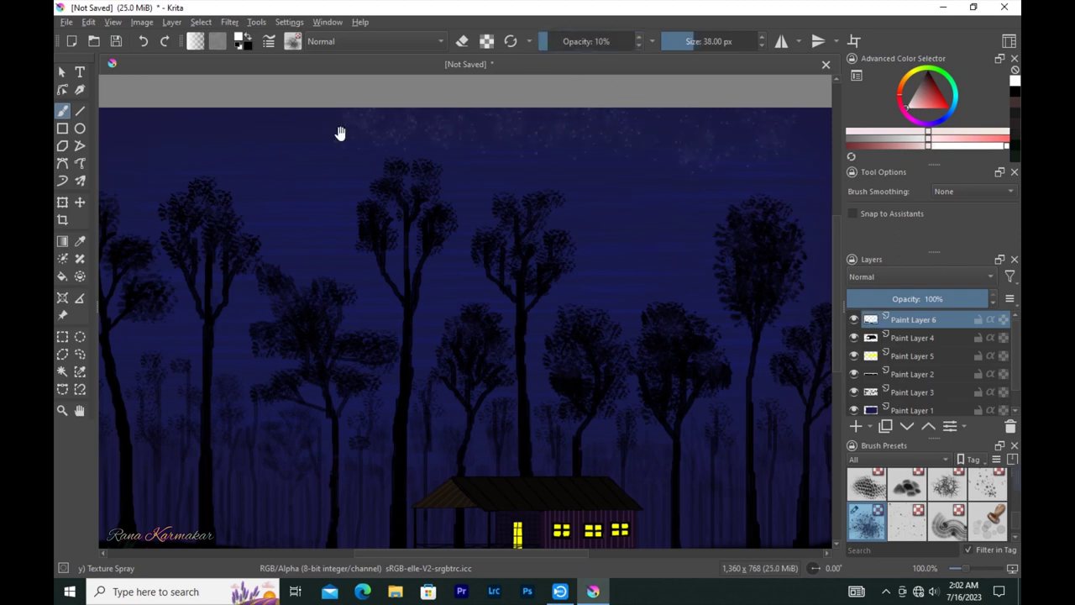
Enlarge the spray brush to about 44 px and move Paint Layer 7 low in the layer stack
scroll(340, 132, "left", 3)
left_click_drag(196, 125, 239, 152)
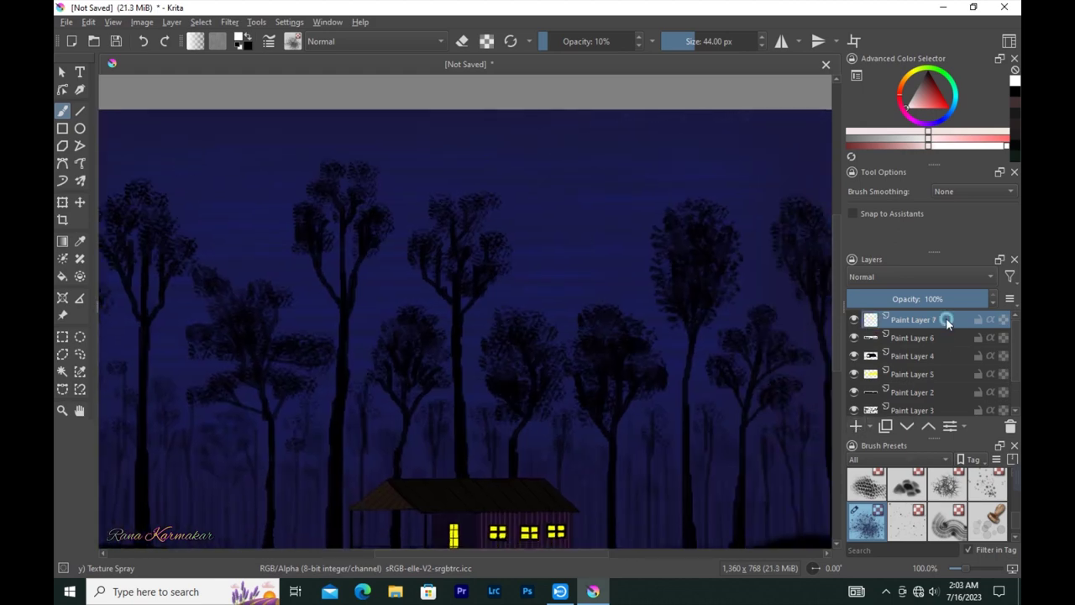
left_click_drag(947, 319, 944, 361)
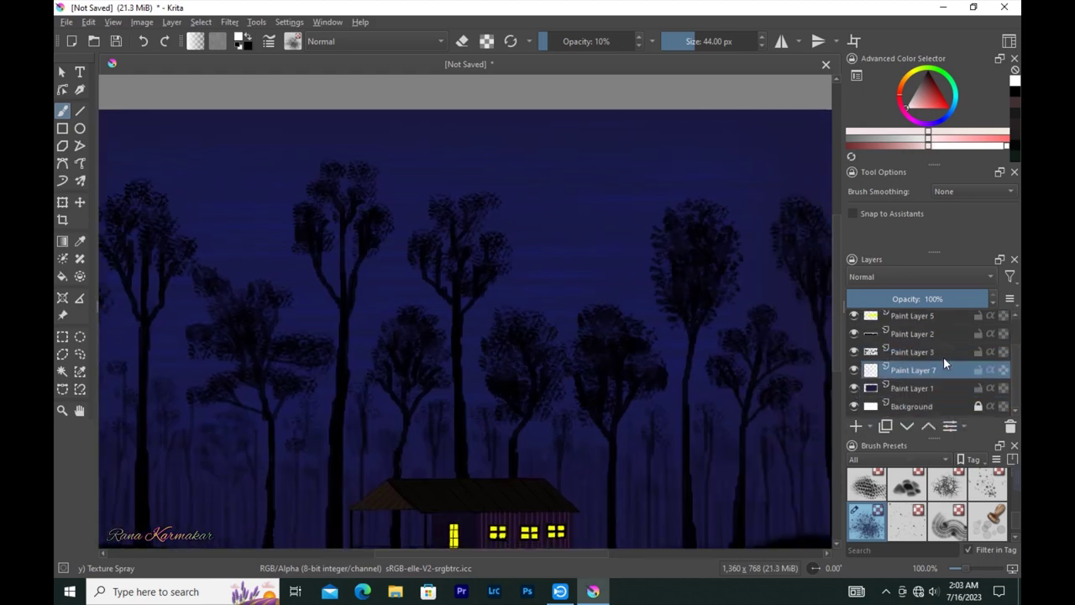
key("bracketright")
Switch from the spray to the Stamp Sparkles brush, undoing a misplaced sparkle and shrinking the brush
left_click_drag(516, 210, 526, 310)
left_click(292, 41)
left_click(380, 345)
left_click(605, 269)
key("ctrl+z")
key("bracketleft")
key("bracketleft")
key("bracketleft")
key("minus")
Stamp small and large sparkles across the upper sky, using a 30 px brush for the small ones
left_click(748, 147)
key("bracketleft")
key("bracketleft")
key("bracketleft")
left_click(619, 204)
left_click(261, 155)
left_click(311, 142)
left_click(278, 181)
key("bracketright")
key("bracketright")
left_click(395, 136)
left_click(597, 138)
left_click(406, 175)
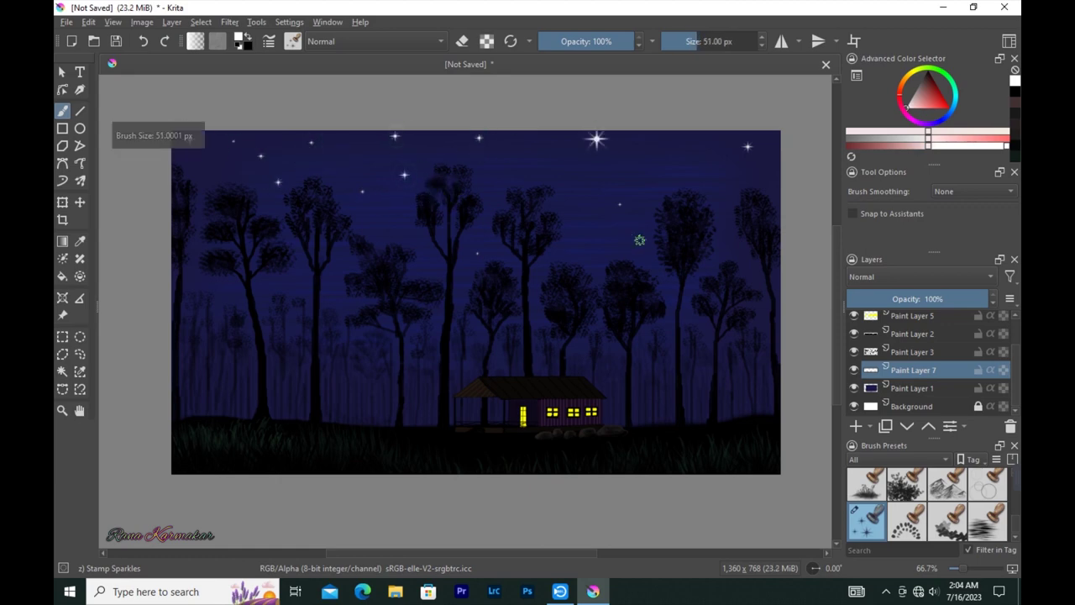
Add more sparkles of varied sizes through the upper and middle sky
key("bracketleft")
key("bracketleft")
key("bracketleft")
left_click(572, 176)
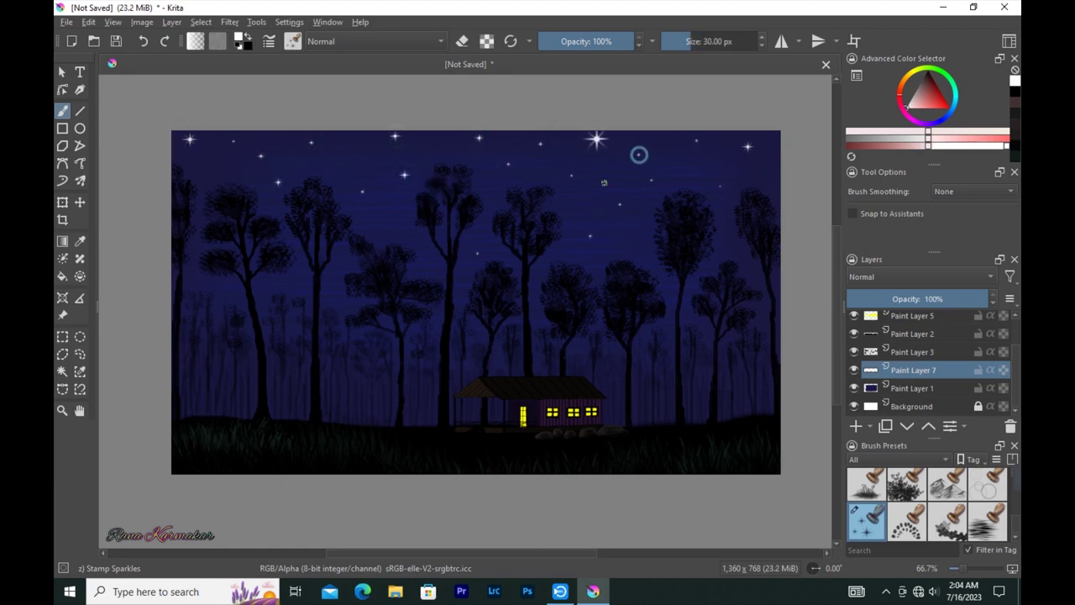
key("bracketleft")
left_click(324, 243)
key("bracketright")
key("bracketright")
left_click(432, 145)
key("bracketright")
key("bracketright")
left_click(282, 137)
left_click(320, 166)
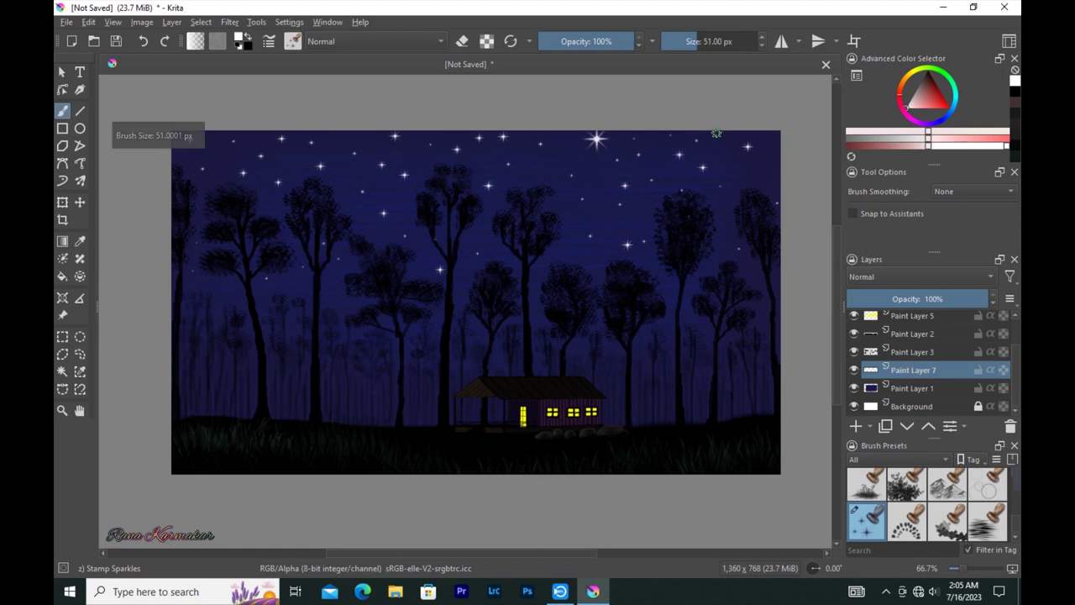
Paint a field of tiny stars across the sky with the Texture Starfield brush at 365 px
left_click(293, 41)
left_click(420, 317)
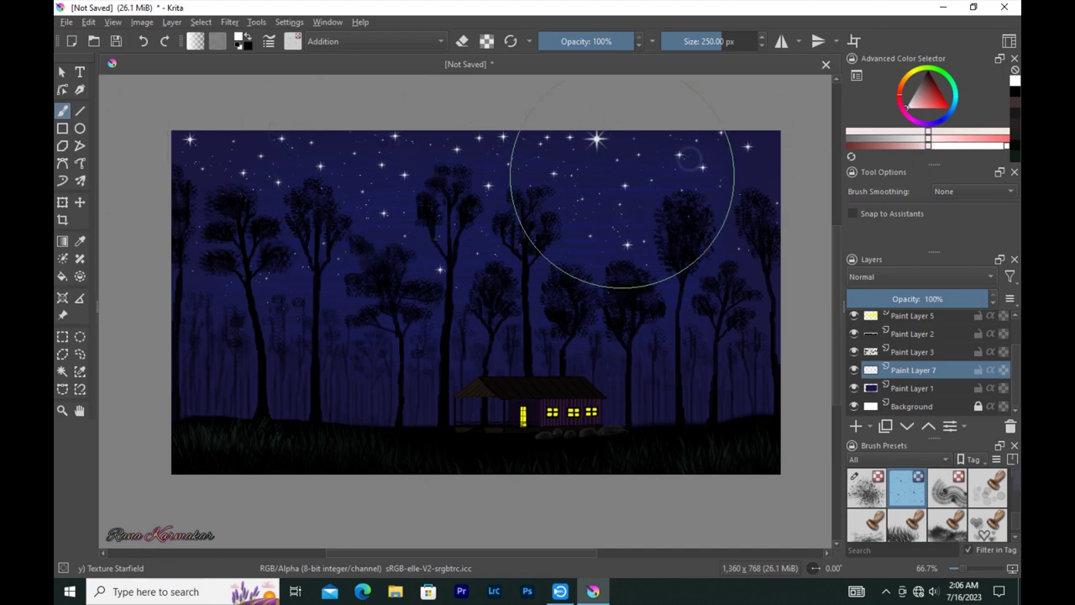
mouse_move(471, 326)
left_mouse_down()
mouse_move(504, 168)
mouse_move(731, 156)
mouse_move(557, 260)
mouse_move(318, 260)
left_mouse_up()
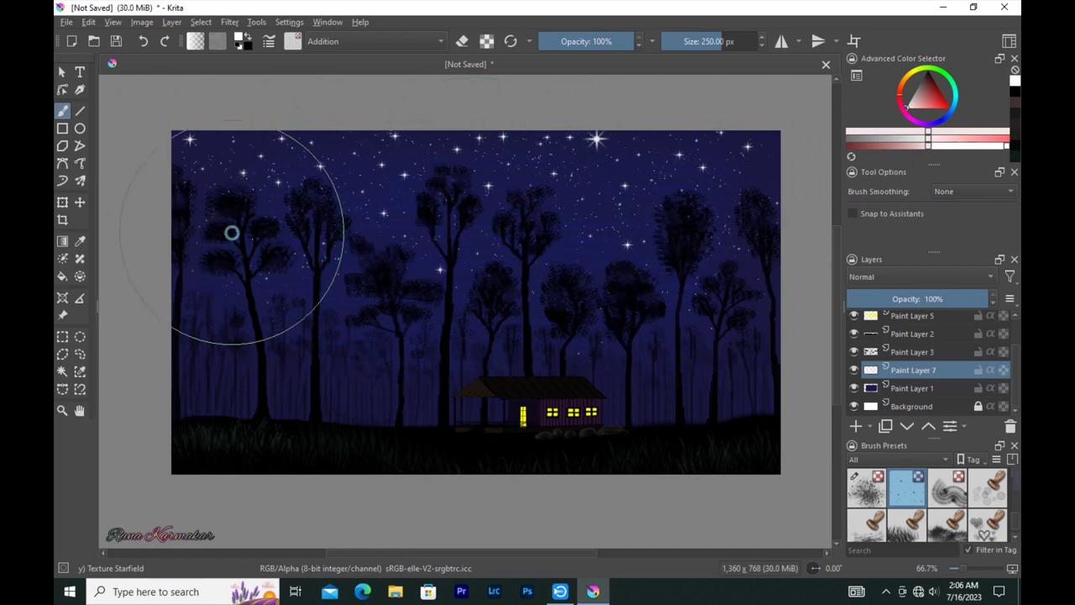
mouse_move(457, 179)
left_mouse_down()
mouse_move(578, 185)
mouse_move(336, 193)
left_mouse_up()
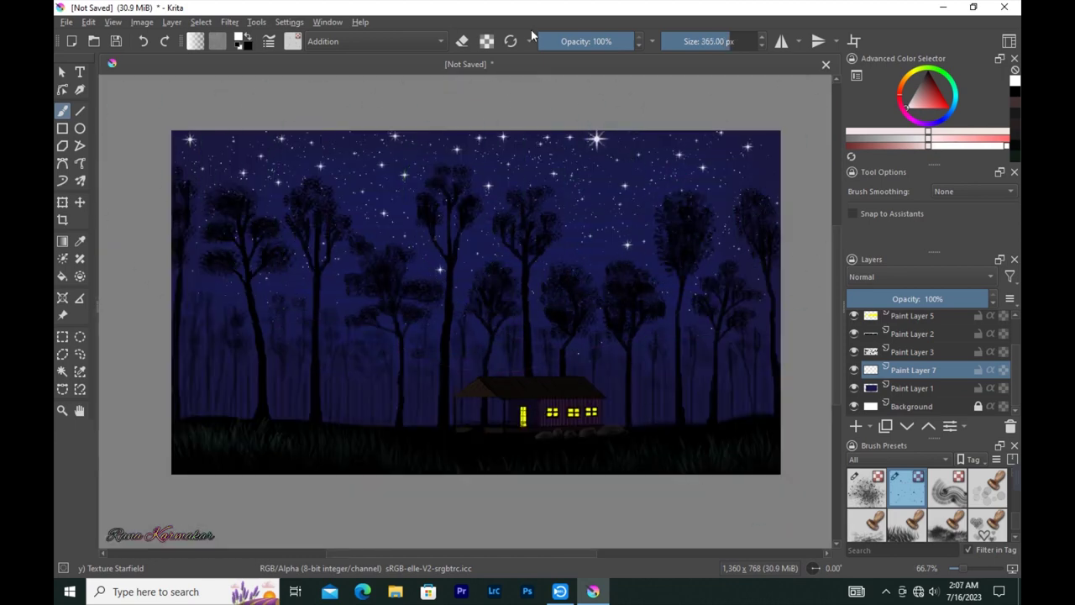
Place a first faint signature text at lower right, then delete that text layer
left_click(79, 72)
left_click_drag(664, 457, 790, 501)
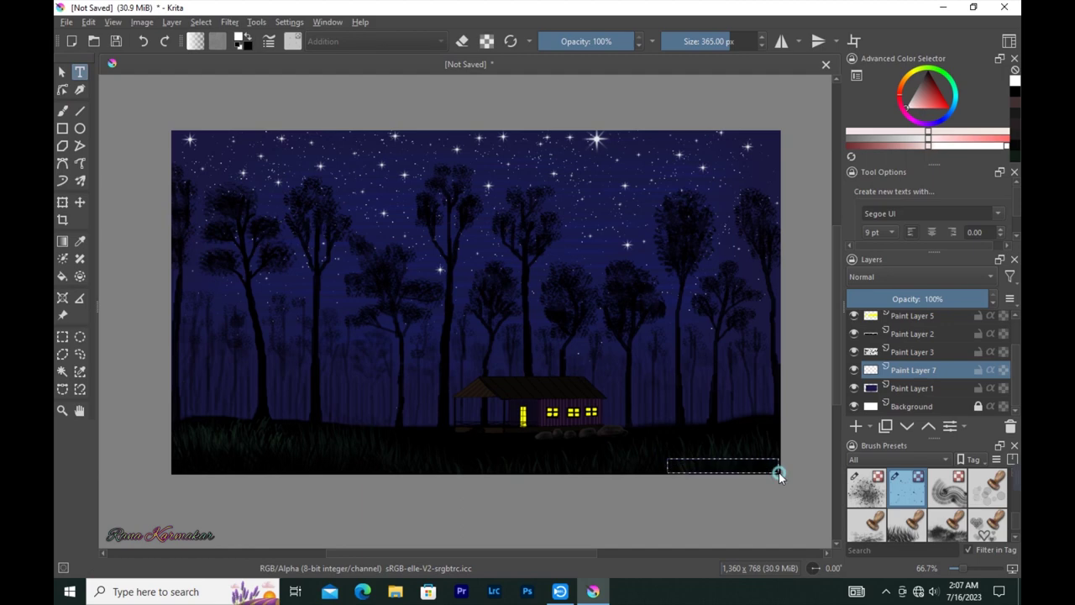
left_click(658, 91)
left_click(286, 185)
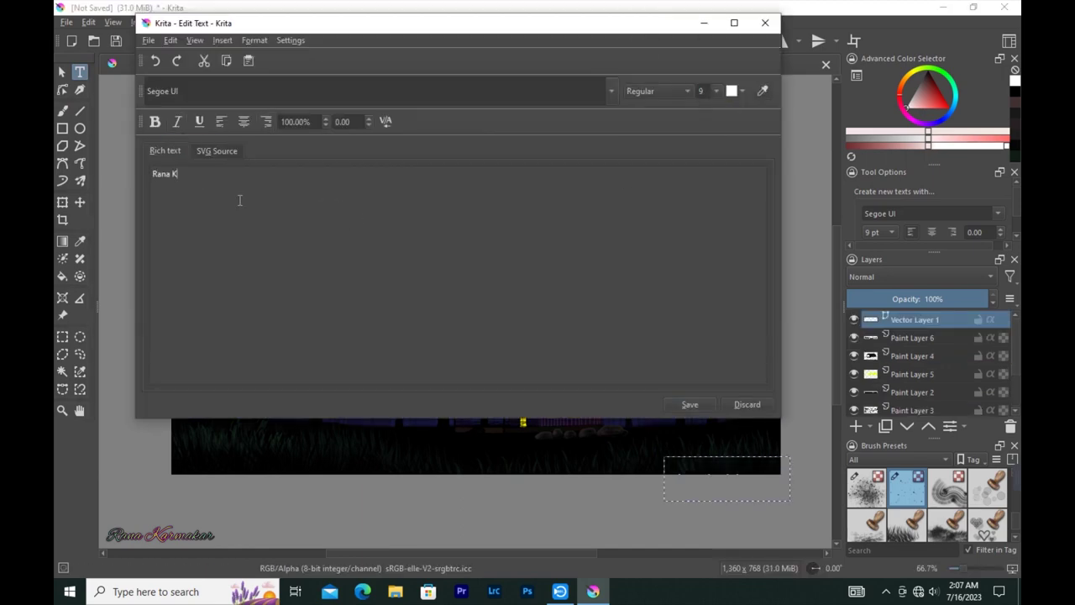
left_click(689, 404)
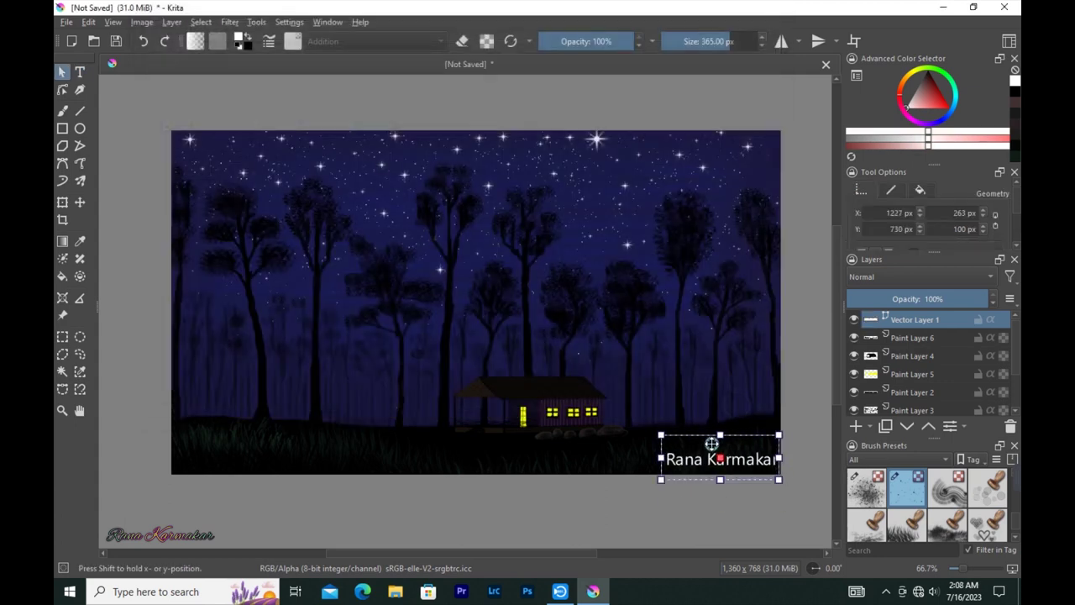
left_click(964, 213)
scroll(1008, 216, "down", 3)
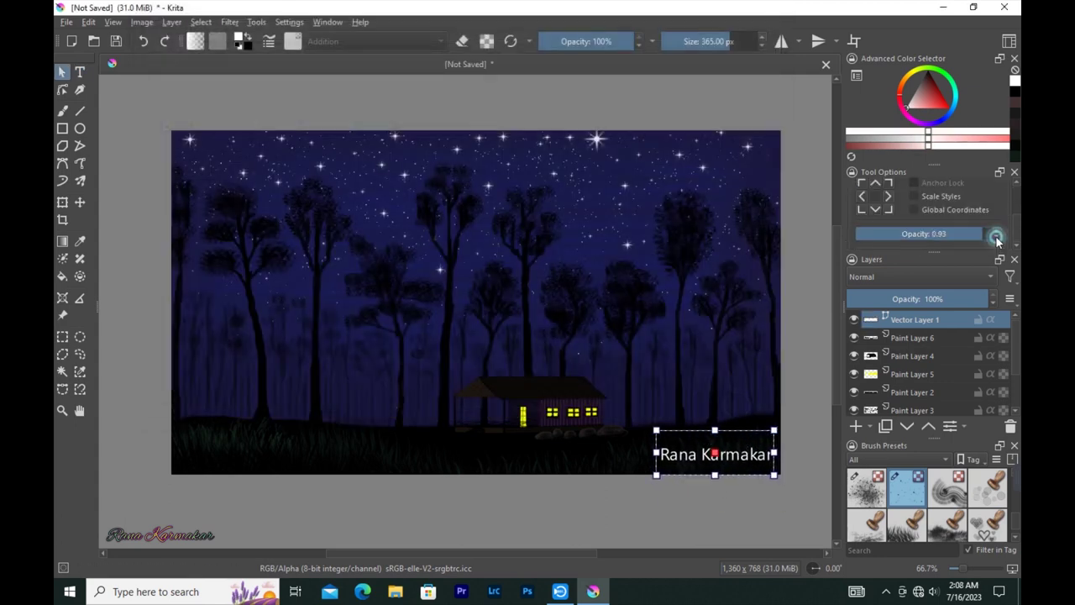
left_click_drag(983, 235, 876, 236)
left_click_drag(715, 452, 718, 461)
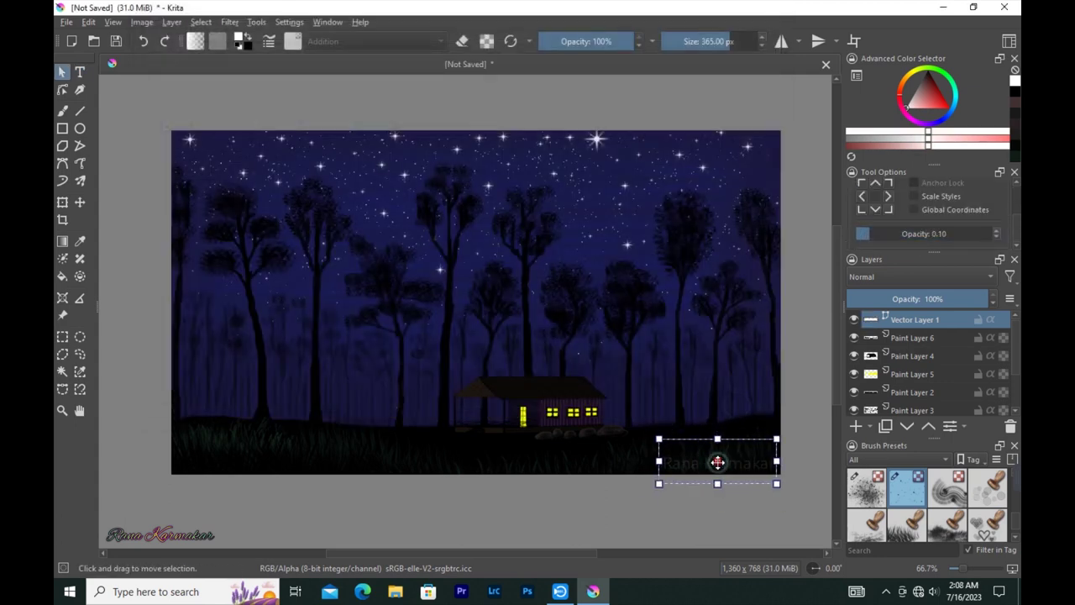
left_click(593, 524)
key("shift+Delete")
Create the signature again in dark blue at bottom right, then delete that attempt too
left_click(81, 72)
left_click_drag(692, 447, 795, 475)
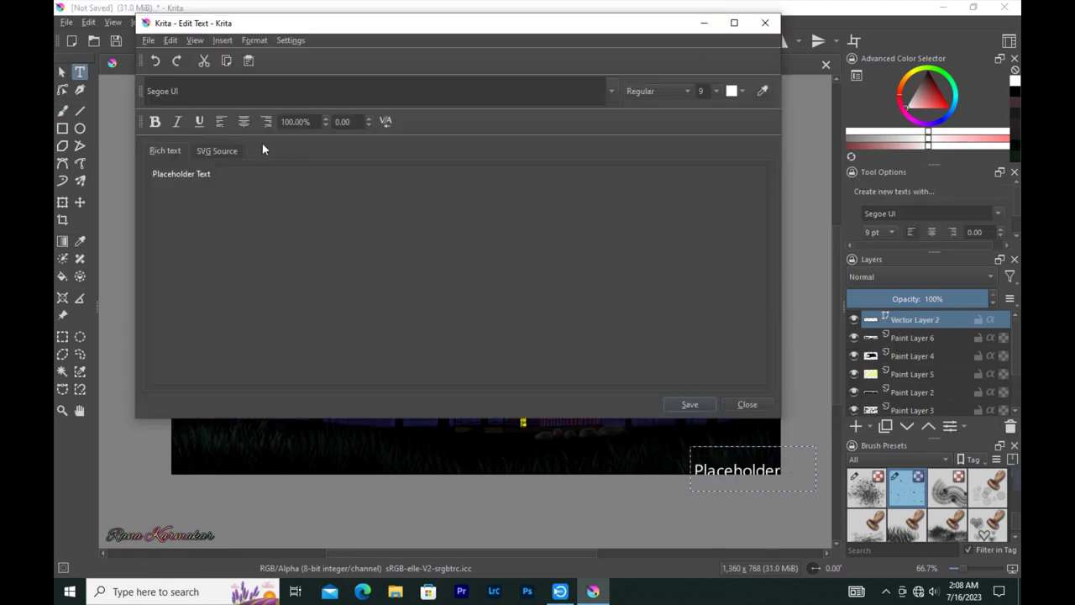
left_click(743, 90)
left_click(866, 240)
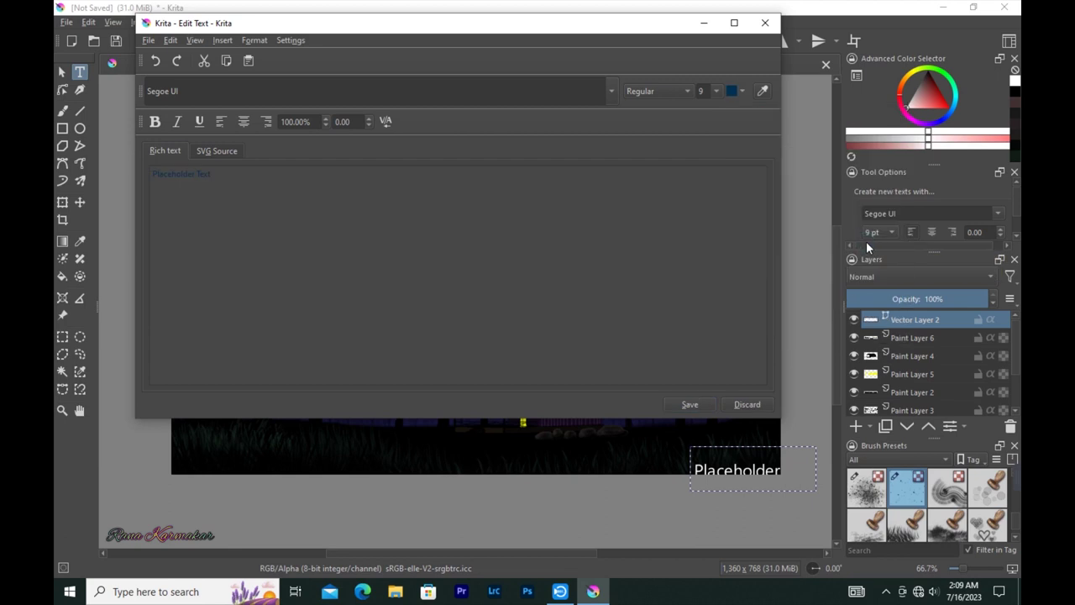
left_click(696, 405)
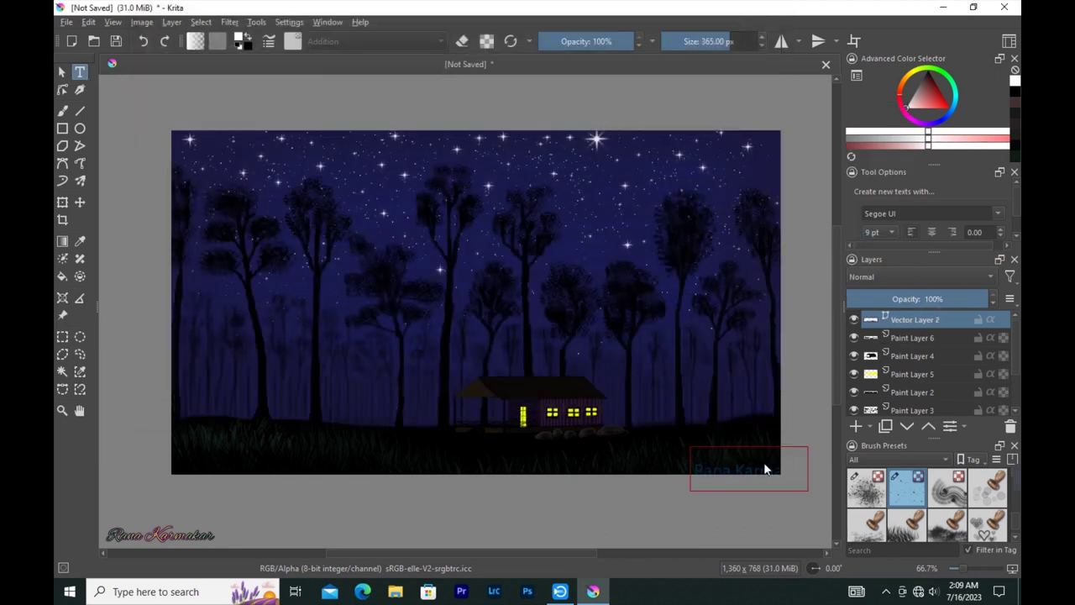
key("shift+Delete")
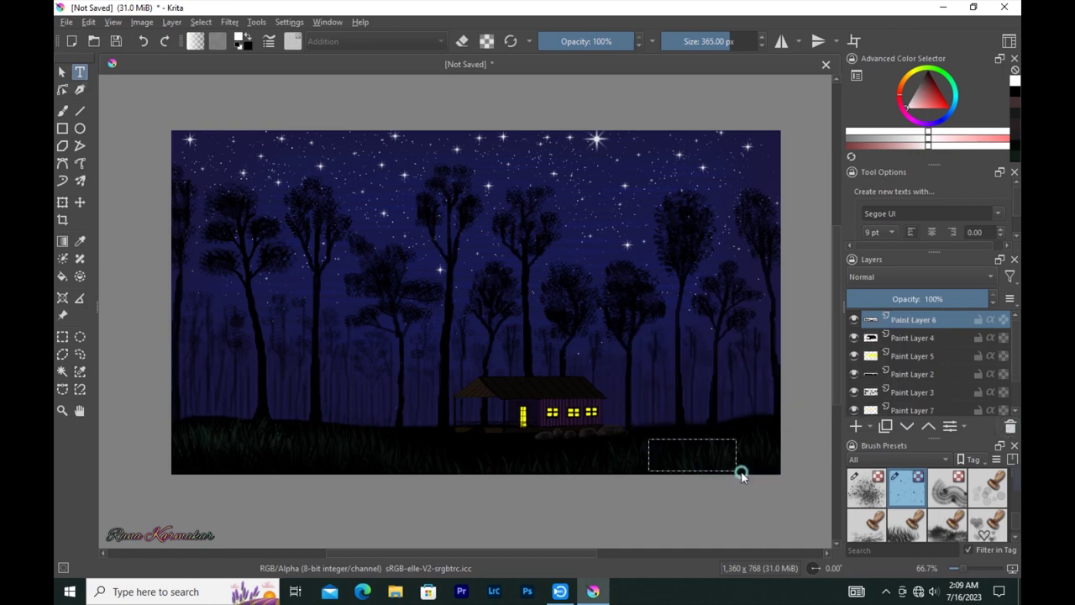
Add the final dark-blue signature at bottom right and lower its layer opacity to about 18%
left_click_drag(649, 439, 778, 472)
left_click(742, 91)
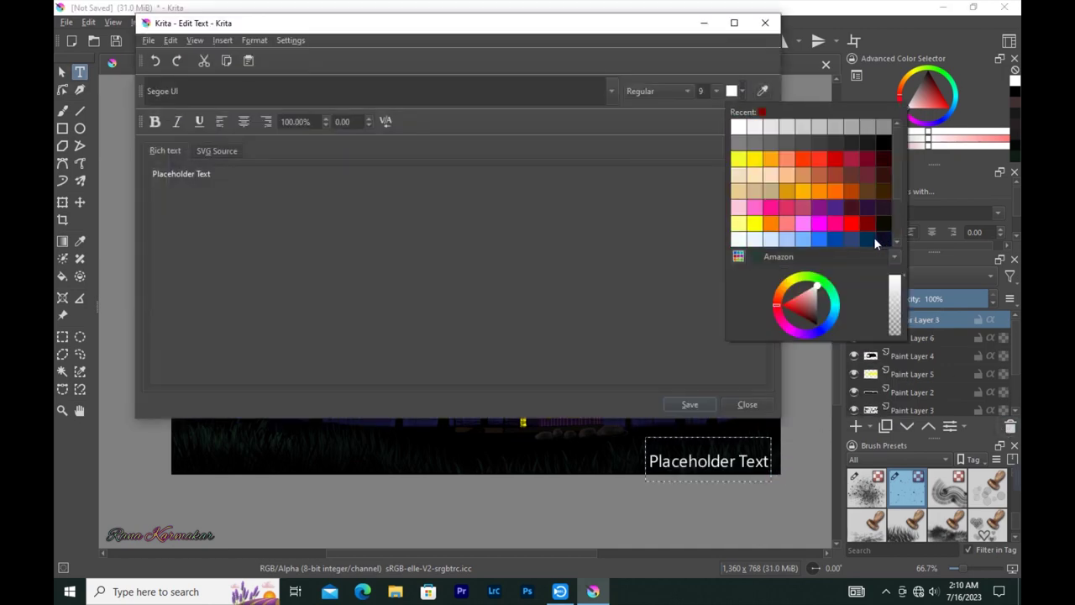
left_click(878, 237)
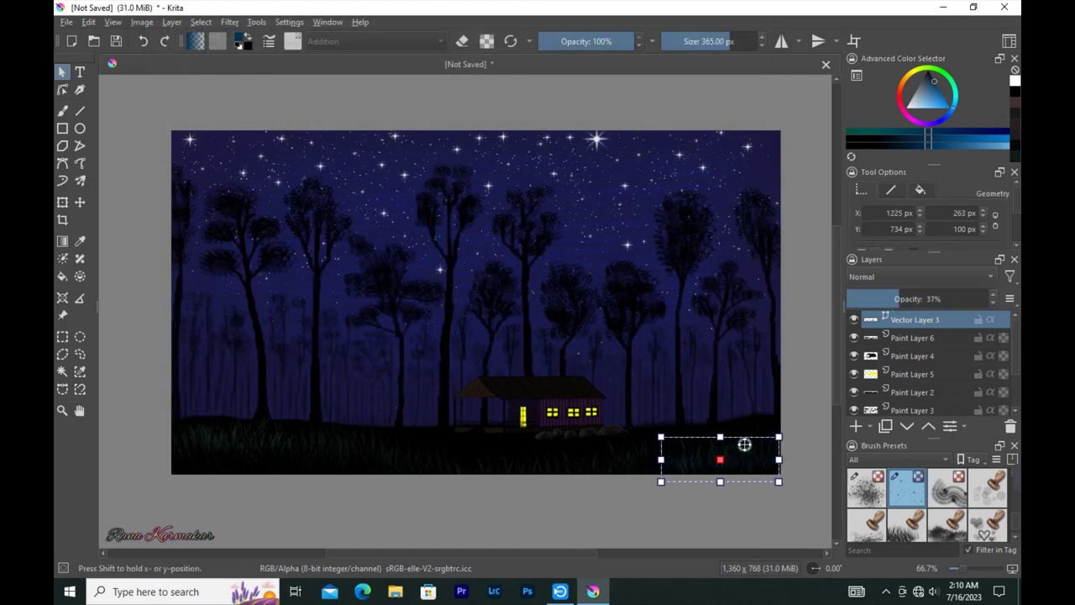
left_click_drag(744, 445, 738, 444)
left_click(869, 302)
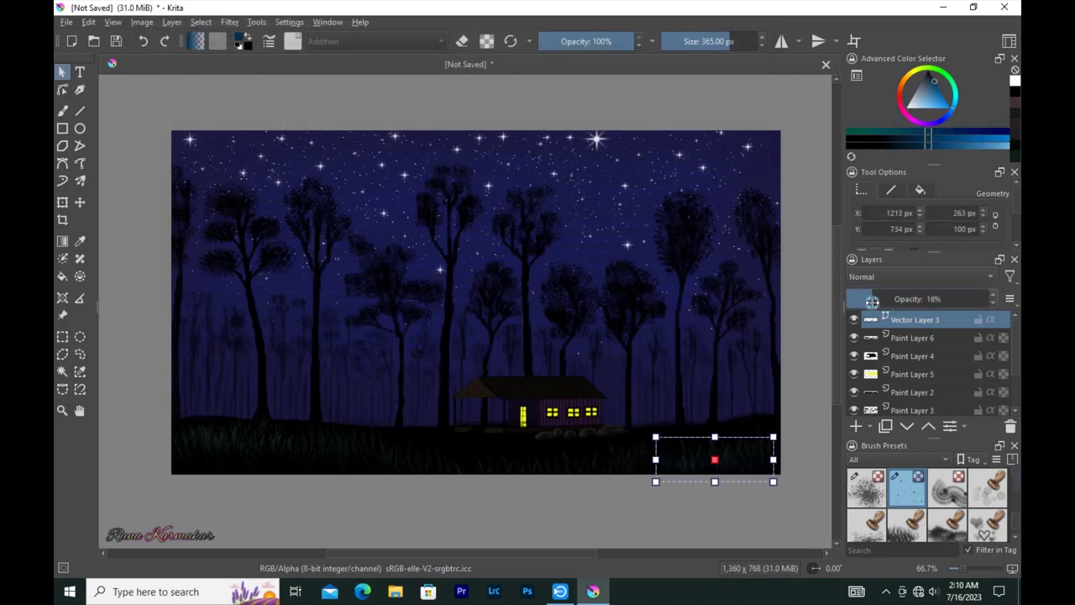
double_click(716, 461)
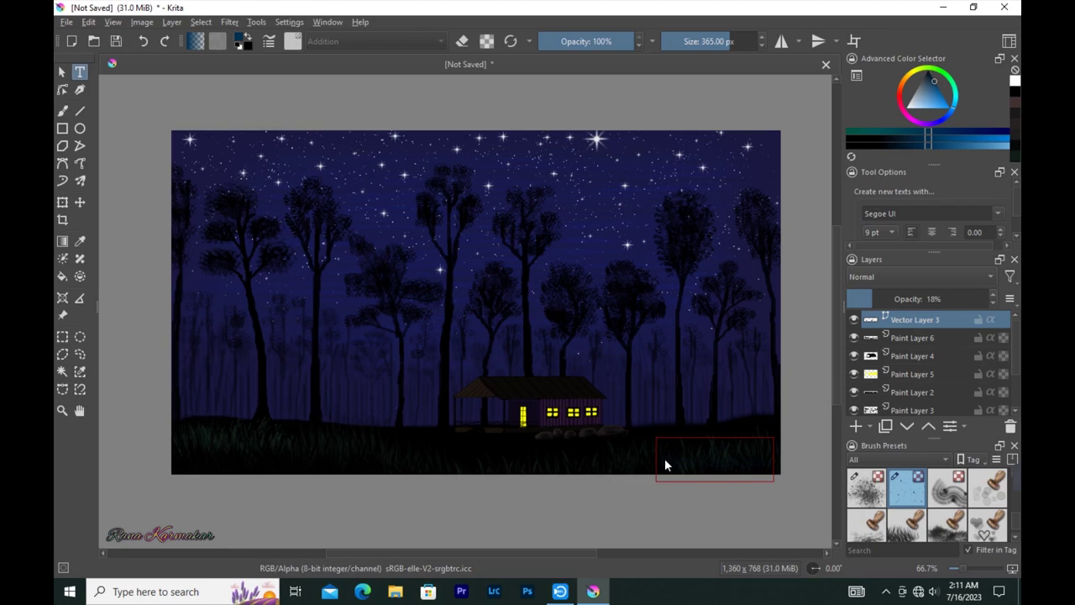